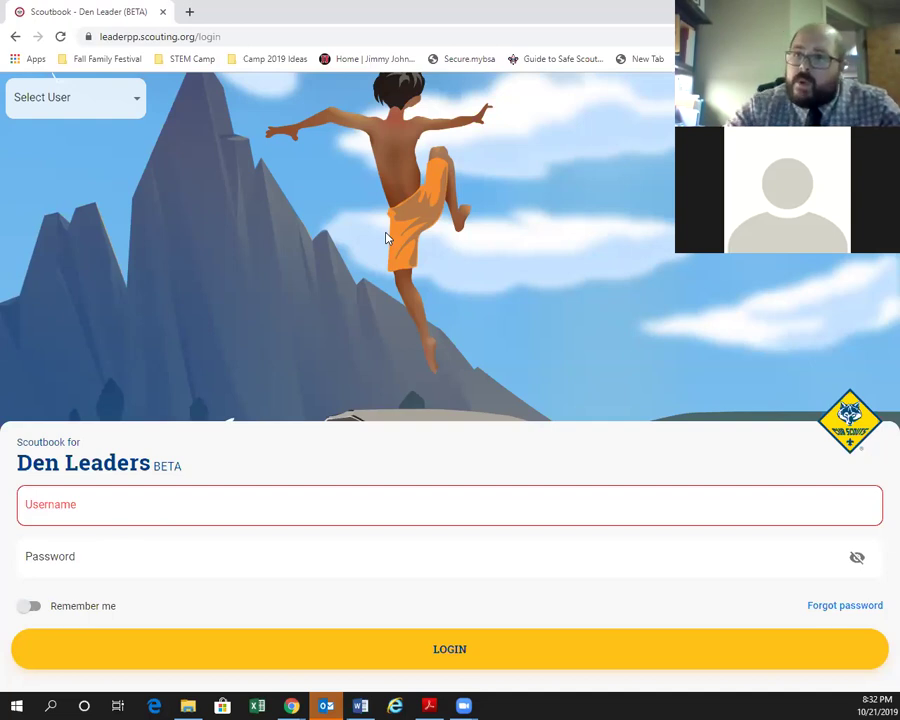
Log in with the first demo den leader from the Select User list.
{"action": "left_click", "coordinate": [134, 104]}
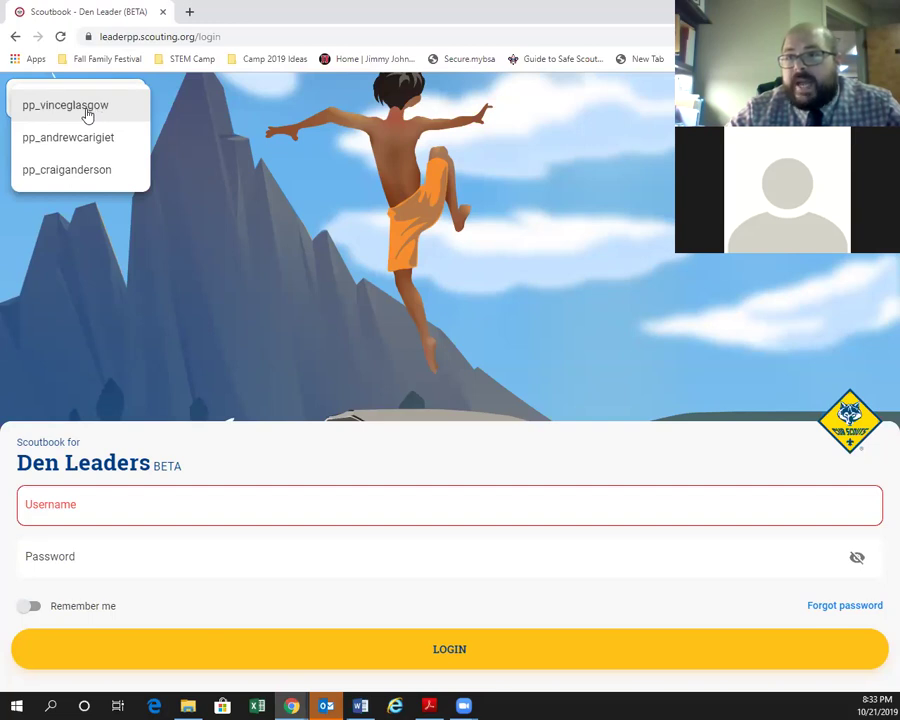
{"action": "left_click", "coordinate": [87, 115]}
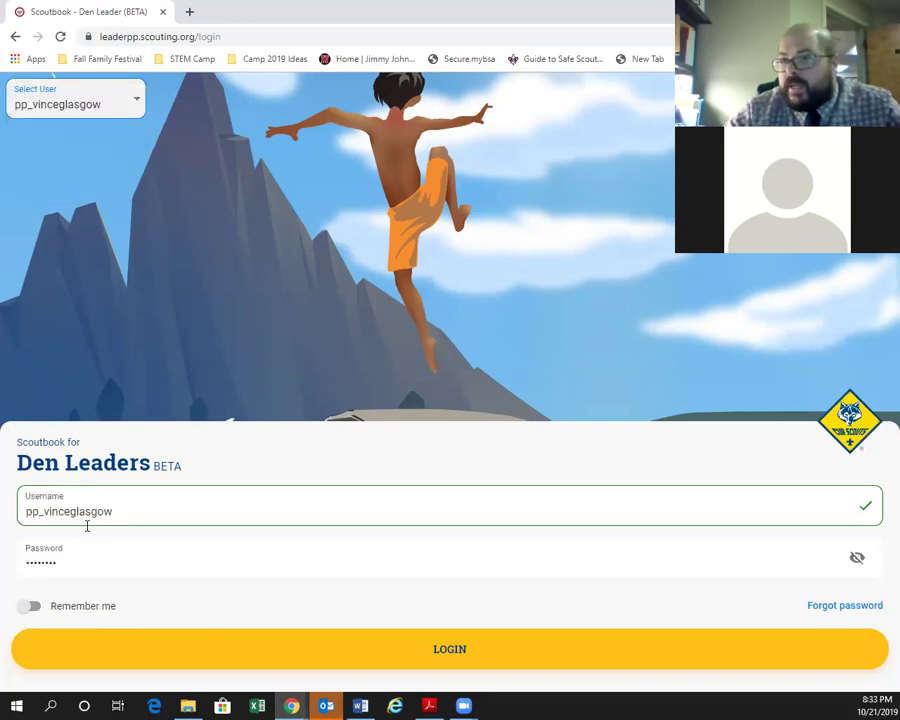
{"action": "left_click", "coordinate": [381, 652]}
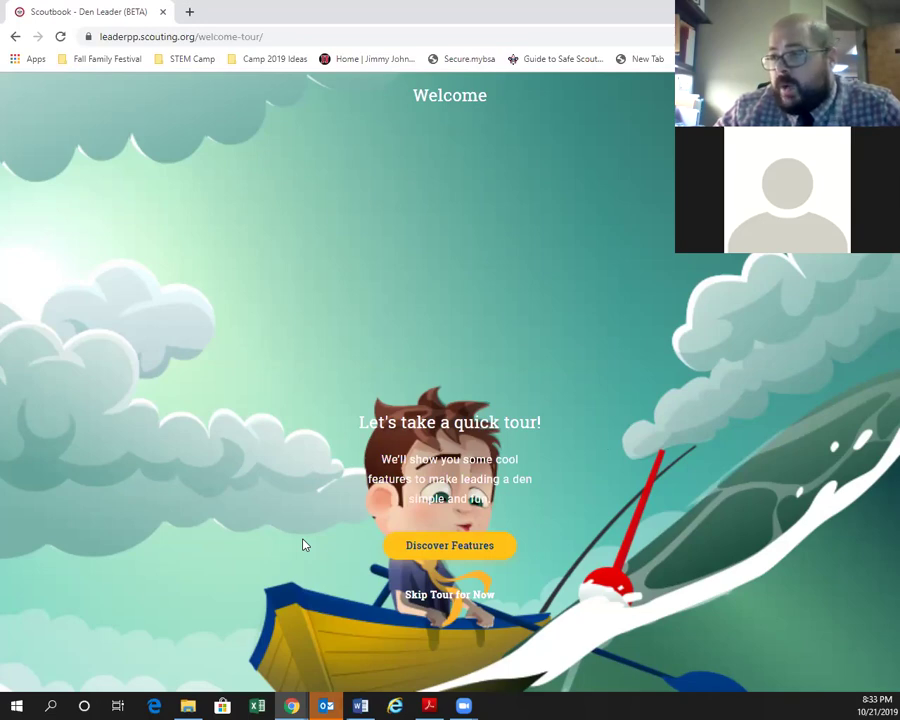
Choose 'Skip Tour for Now' to land on the Den 9 dashboard.
{"action": "left_click", "coordinate": [428, 597]}
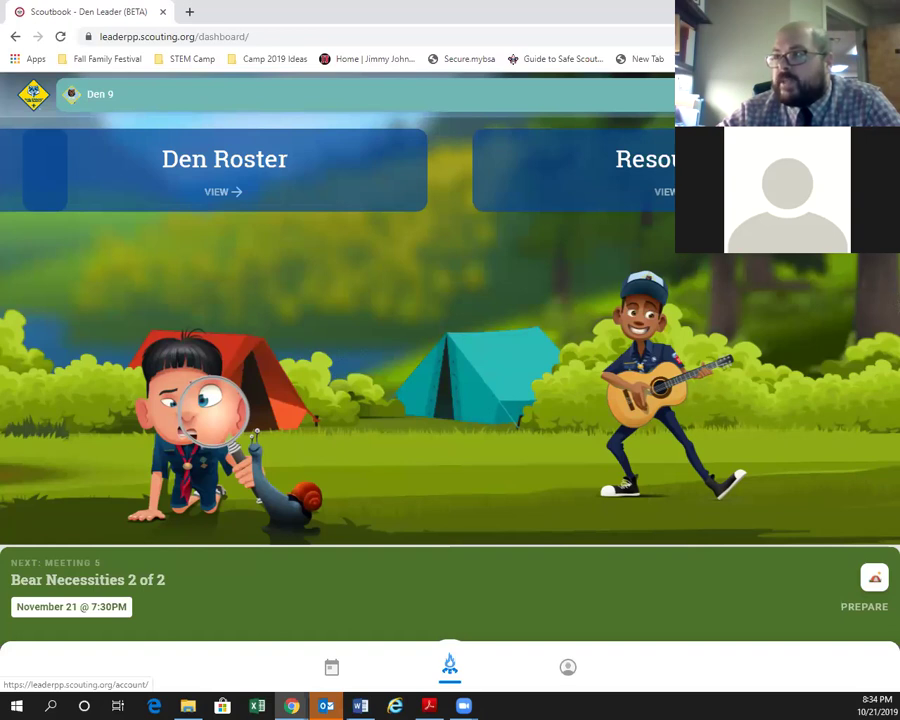
{"action": "left_click", "coordinate": [567, 667]}
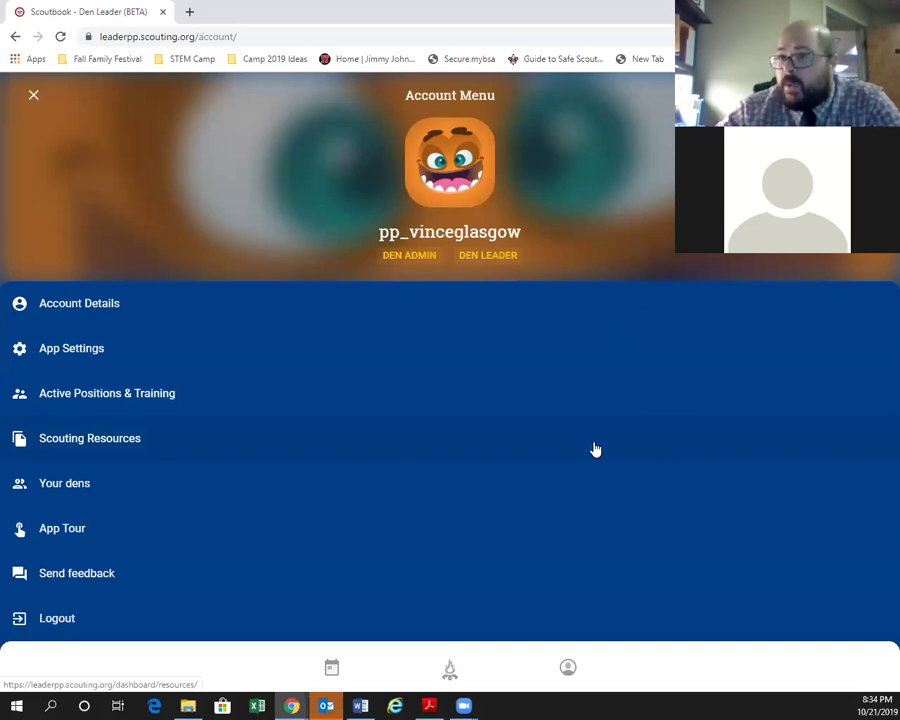
{"action": "left_click", "coordinate": [32, 95]}
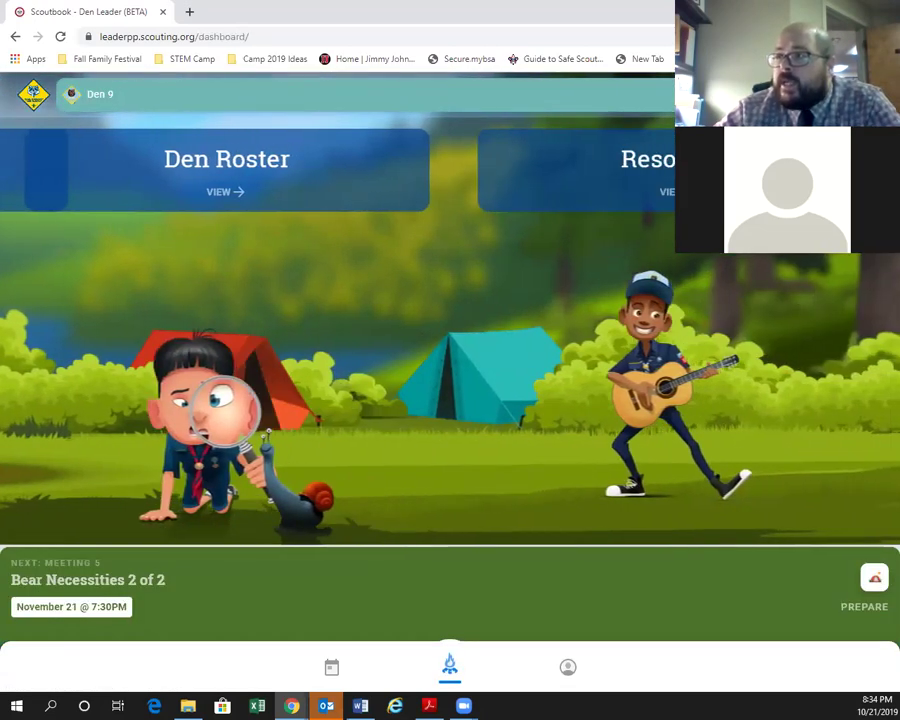
{"action": "left_click", "coordinate": [867, 95]}
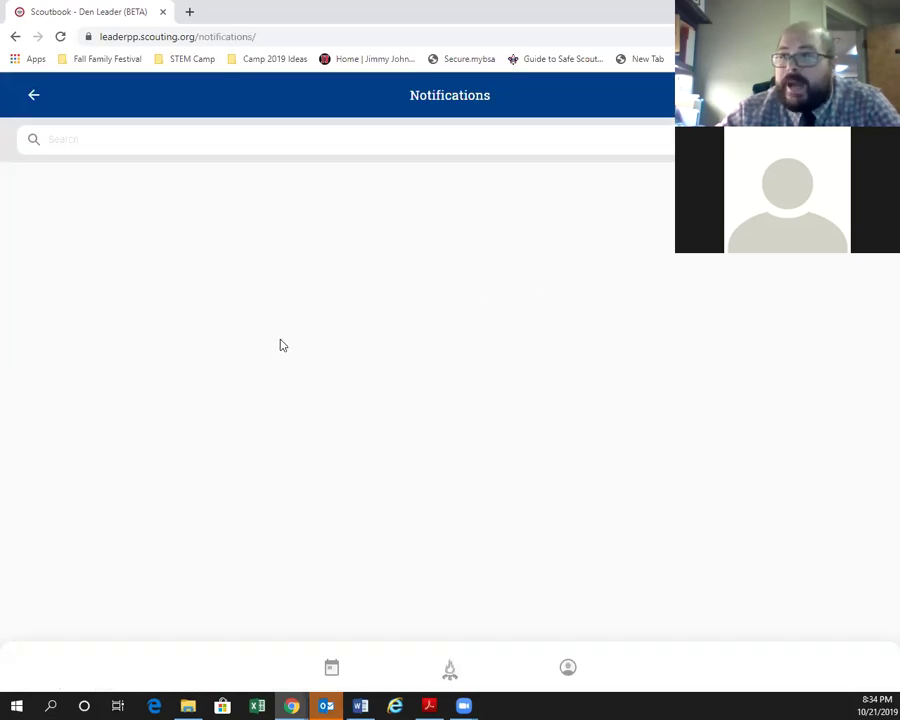
{"action": "left_click", "coordinate": [33, 97]}
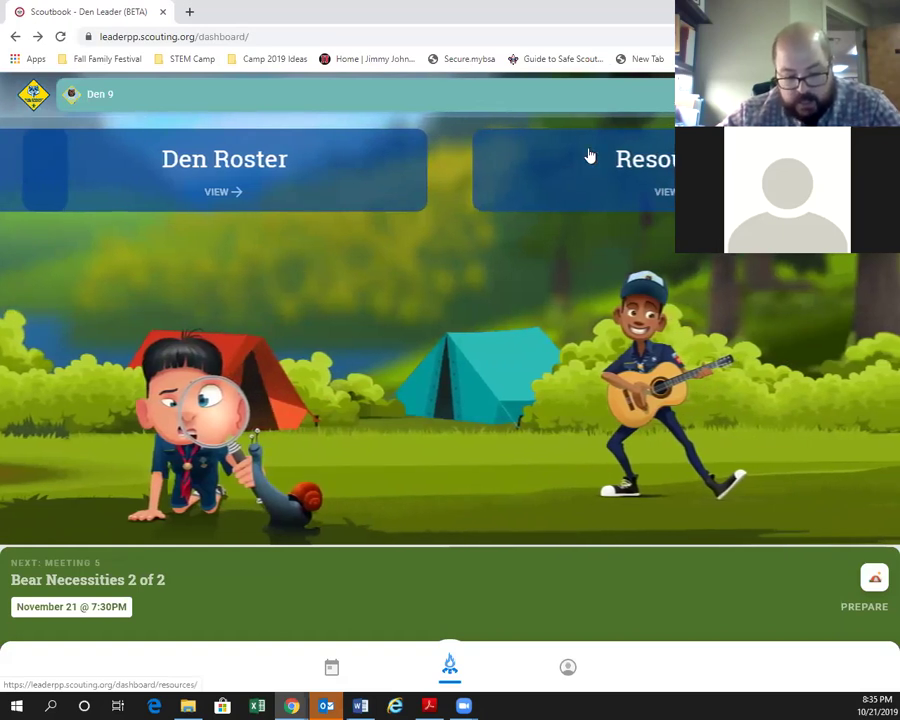
{"action": "left_click", "coordinate": [630, 106]}
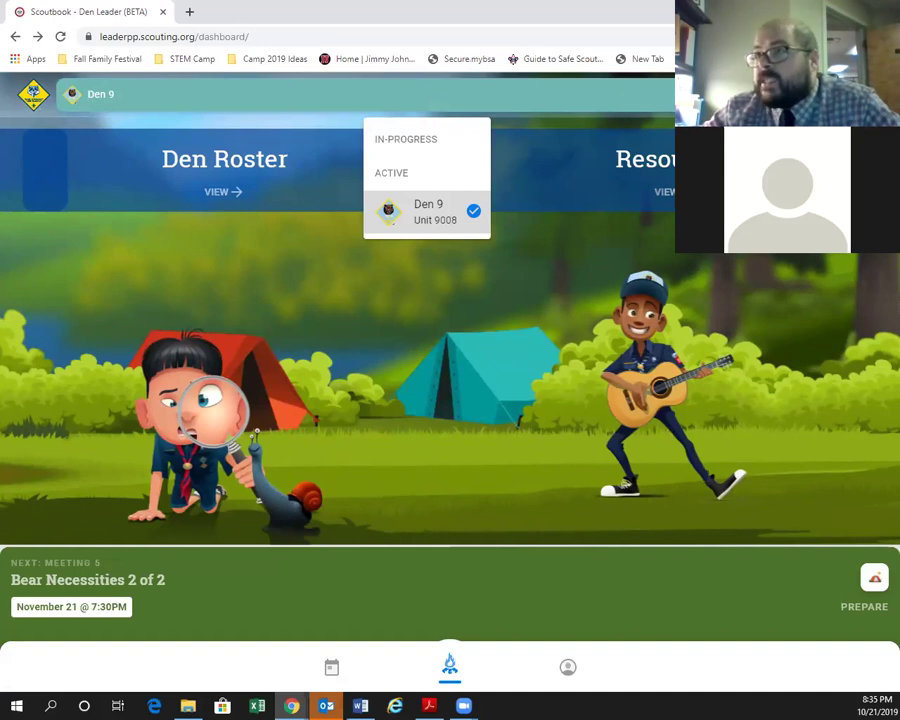
{"action": "left_click", "coordinate": [428, 211]}
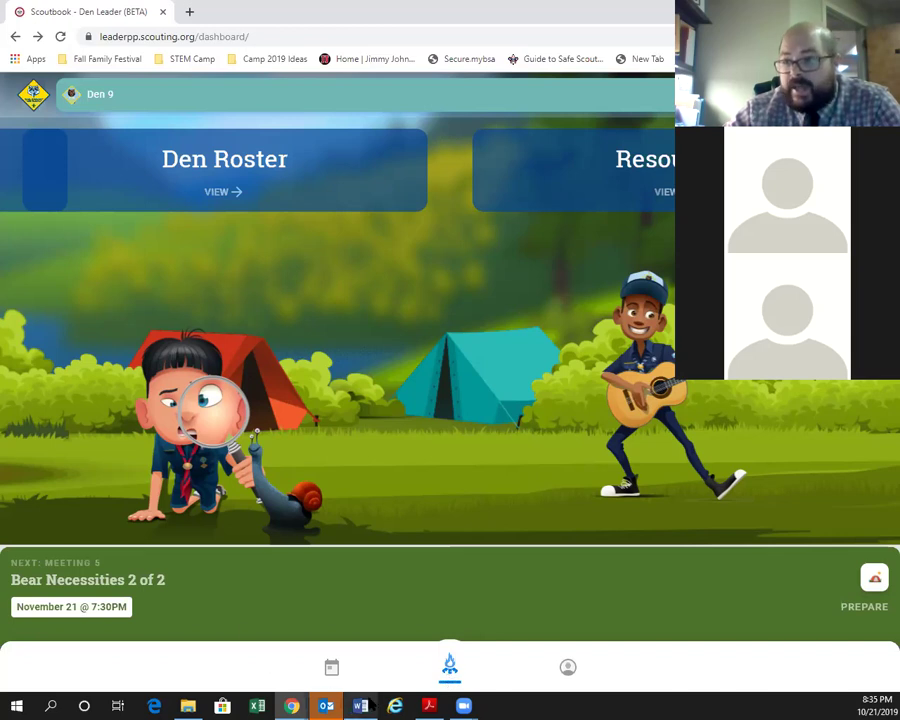
{"action": "left_click", "coordinate": [337, 684]}
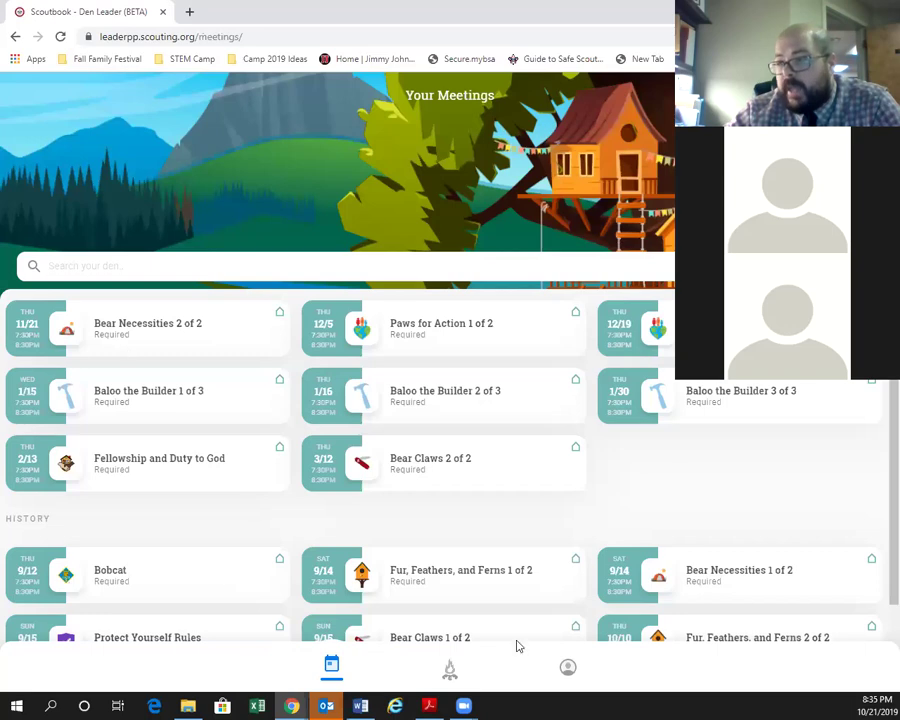
{"action": "left_click", "coordinate": [451, 680]}
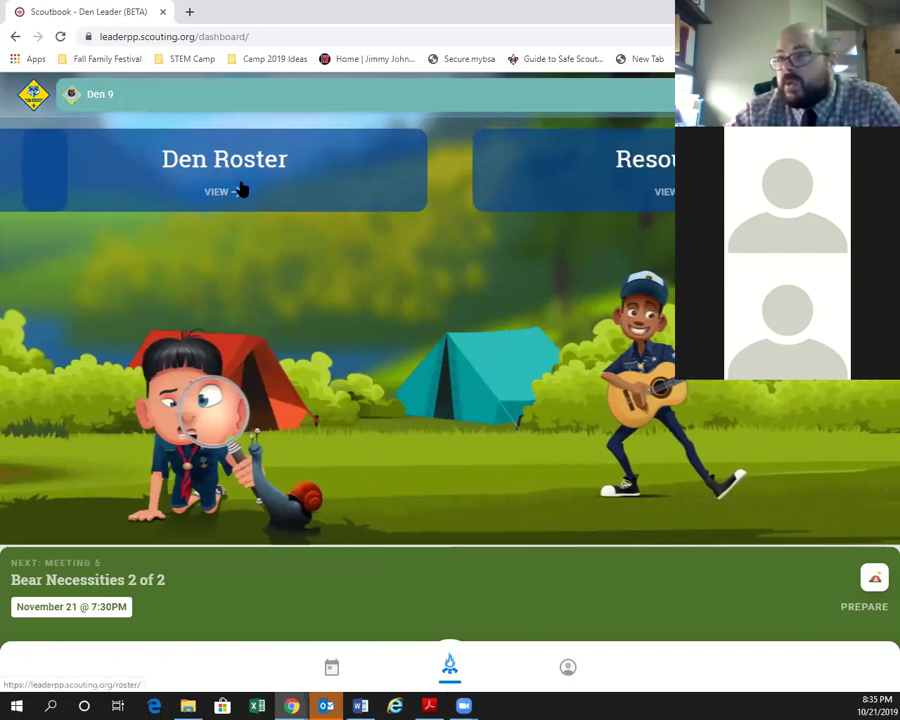
{"action": "left_click", "coordinate": [567, 668]}
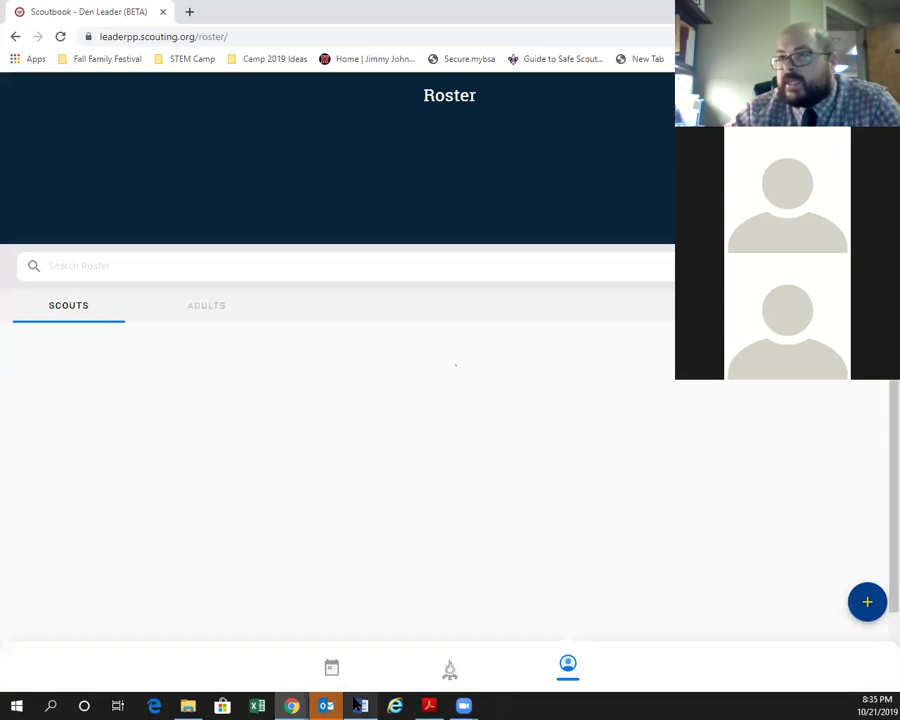
{"action": "mouse_move", "coordinate": [362, 706]}
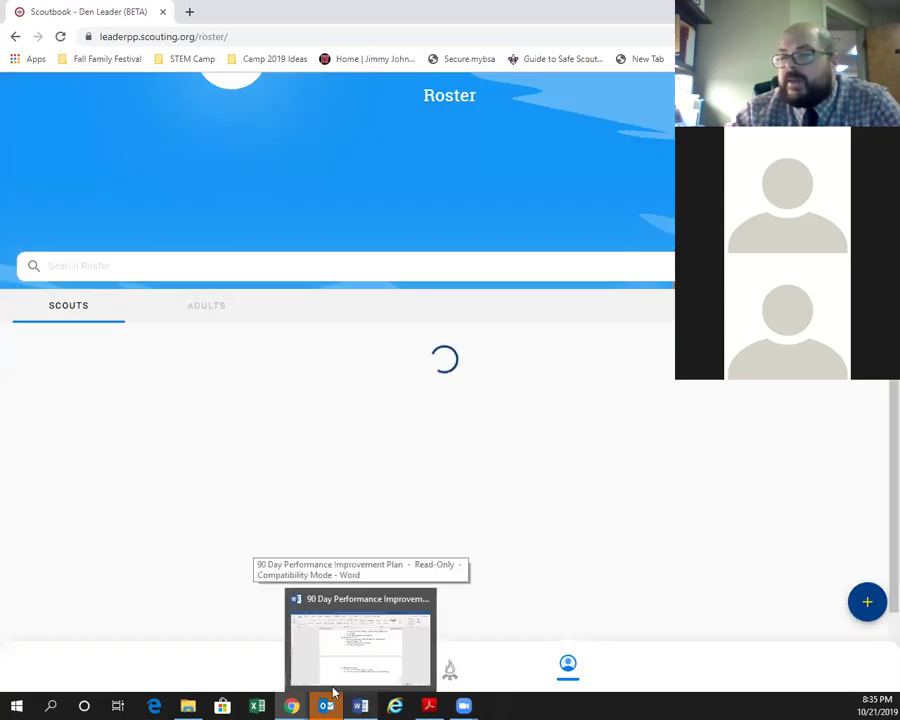
{"action": "mouse_move", "coordinate": [296, 663]}
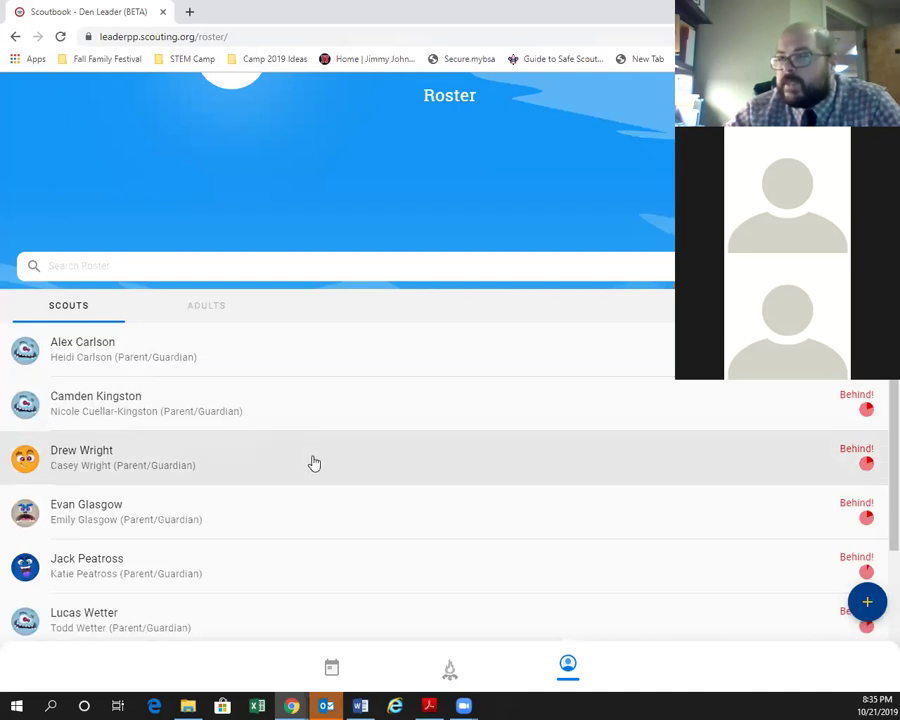
{"action": "left_click", "coordinate": [430, 650]}
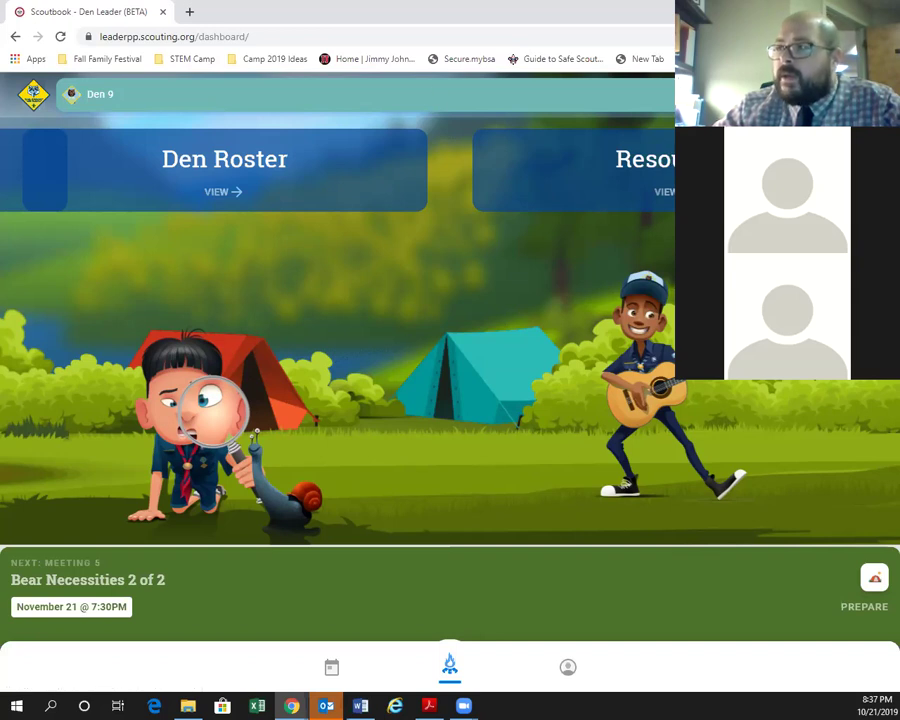
Choose 'Your dens' from the account menu to list Den 9 of Unit 9008.
{"action": "left_click", "coordinate": [568, 667]}
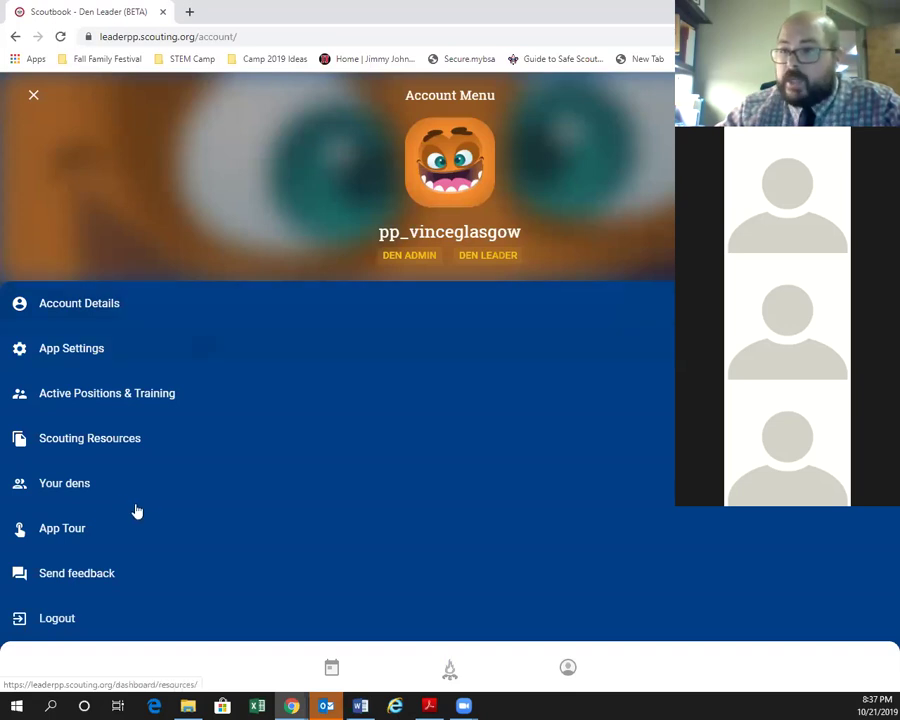
{"action": "left_click", "coordinate": [86, 484]}
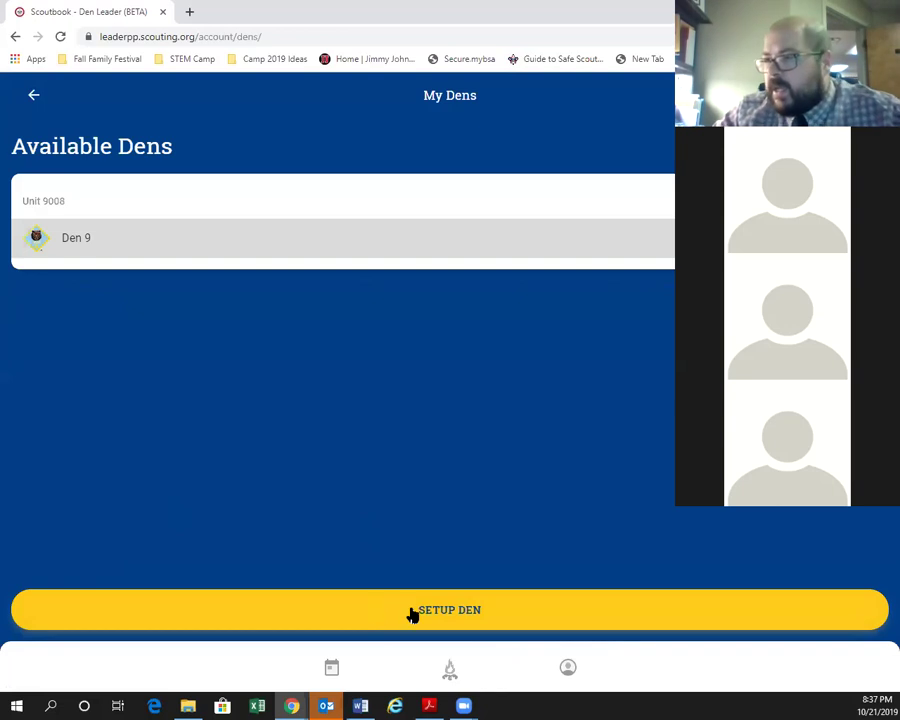
Start den setup and mark the den as a Girl's Den.
{"action": "left_click", "coordinate": [412, 610]}
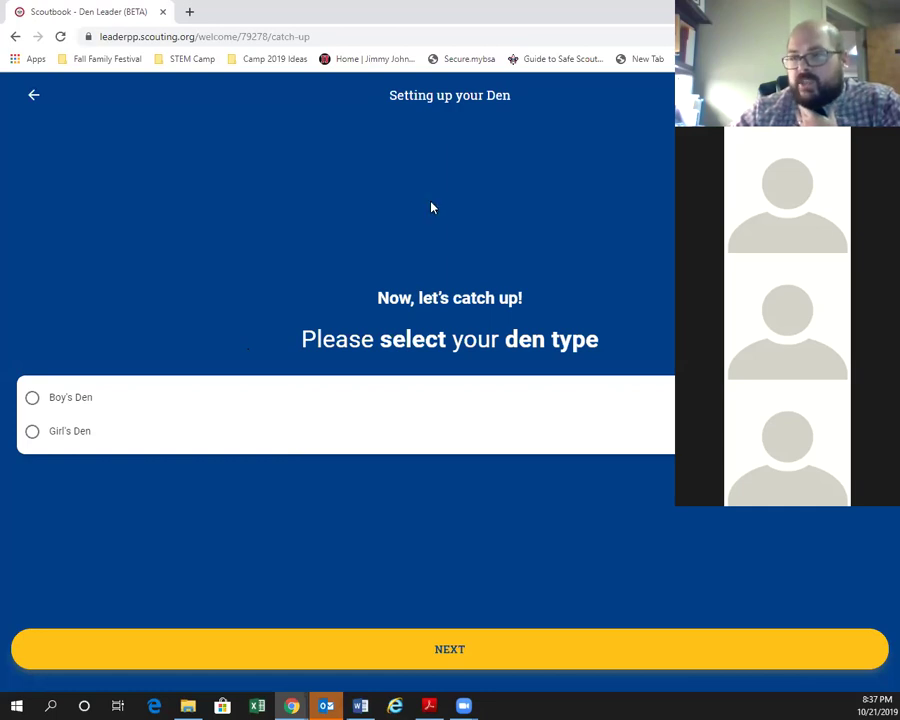
{"action": "left_click", "coordinate": [36, 431]}
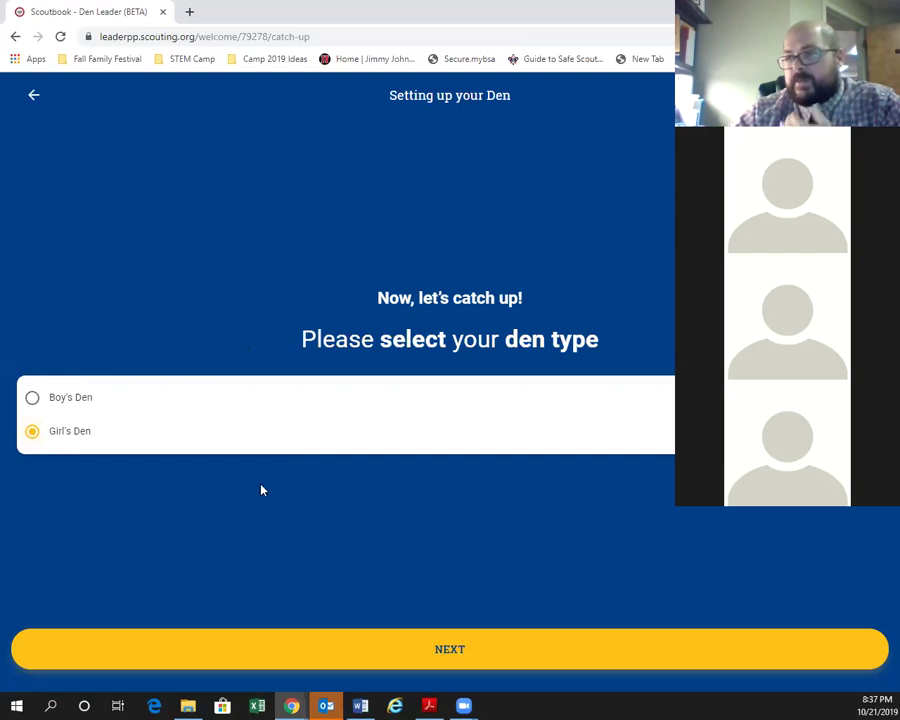
{"action": "left_click", "coordinate": [401, 640]}
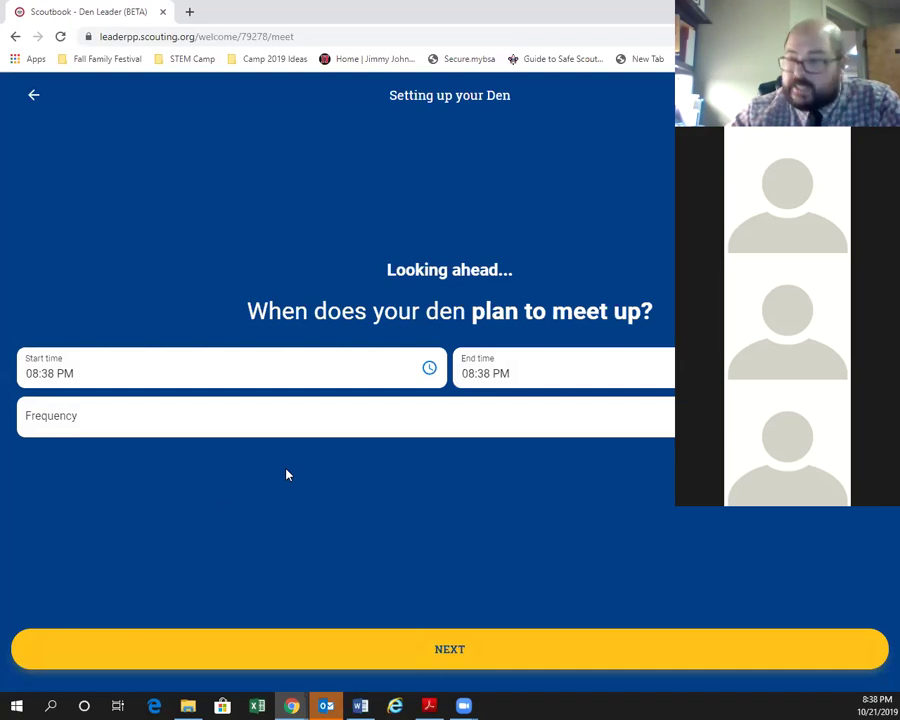
Schedule weekly den meetings from 6:30 PM to 7:30 PM.
{"action": "left_click", "coordinate": [405, 370]}
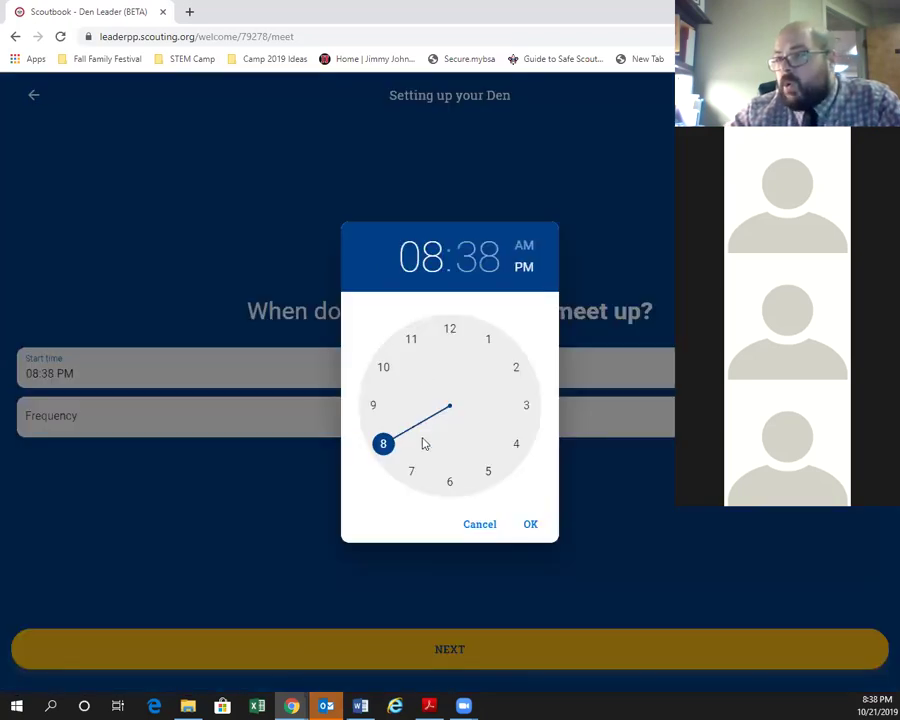
{"action": "left_click", "coordinate": [449, 482]}
{"action": "left_click", "coordinate": [449, 482]}
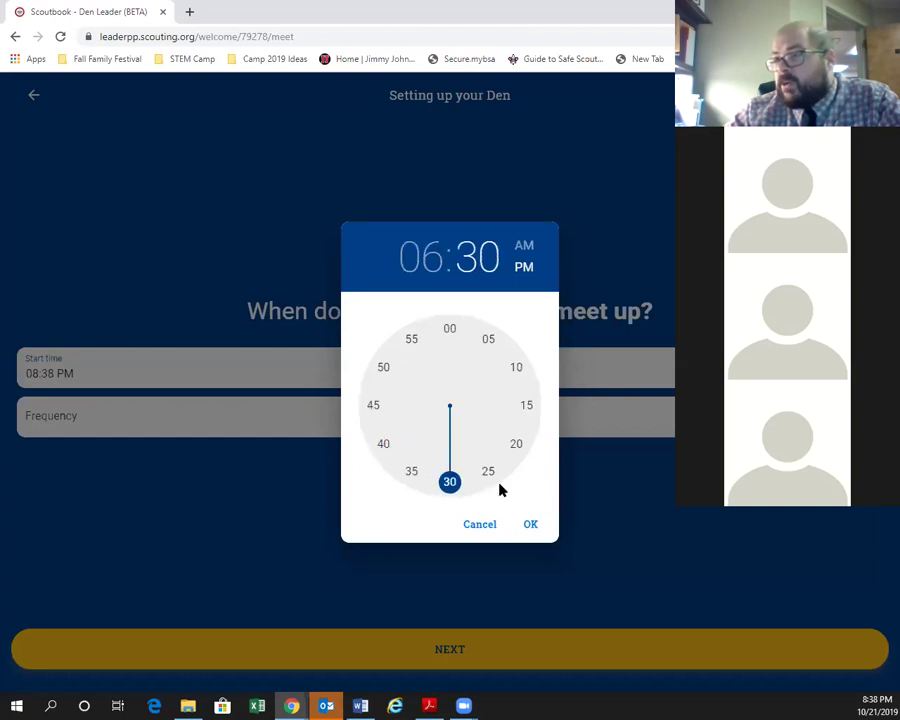
{"action": "left_click", "coordinate": [535, 526]}
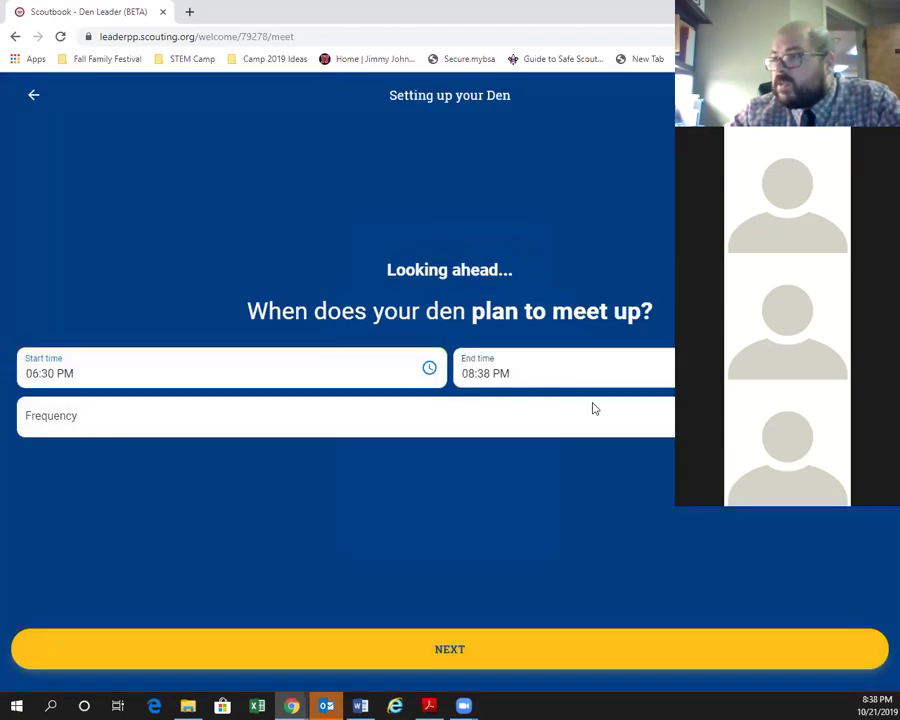
{"action": "left_click", "coordinate": [588, 372]}
{"action": "left_click", "coordinate": [411, 468]}
{"action": "left_click", "coordinate": [449, 482]}
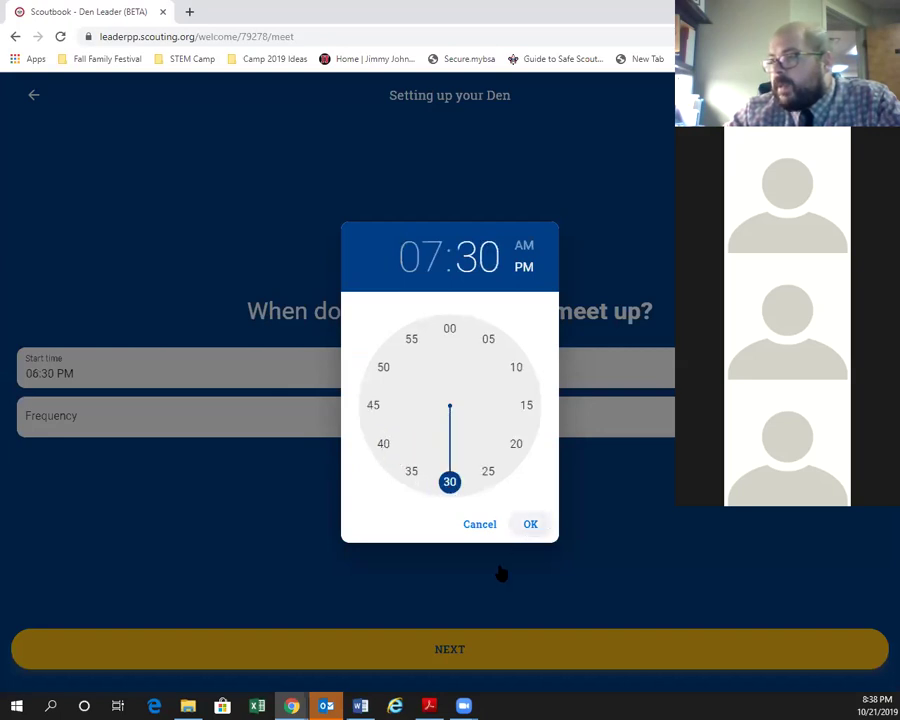
{"action": "left_click", "coordinate": [530, 524]}
{"action": "left_click", "coordinate": [140, 418]}
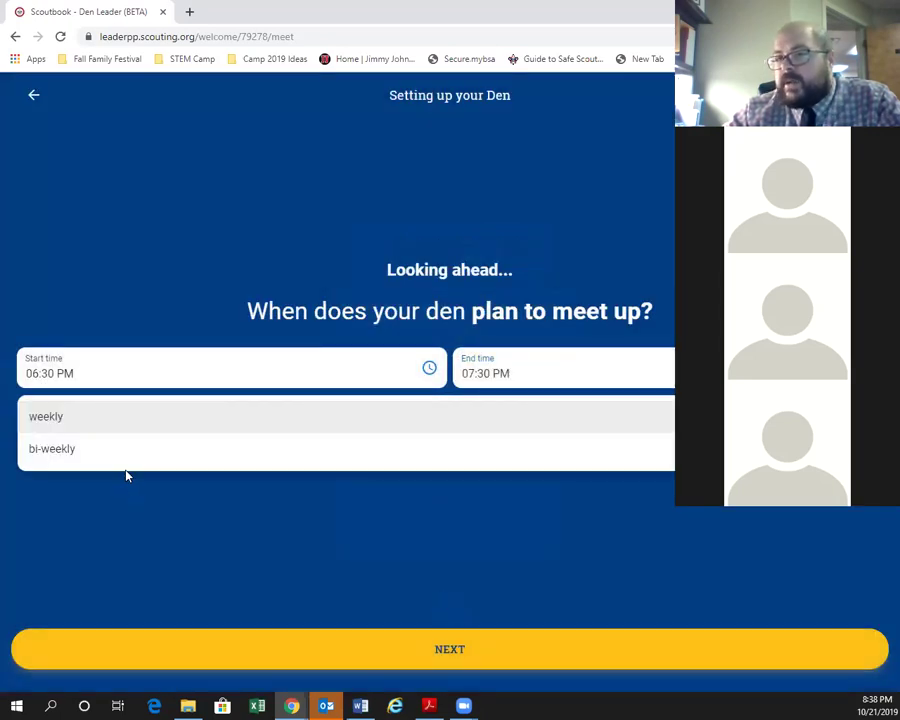
{"action": "left_click", "coordinate": [63, 428]}
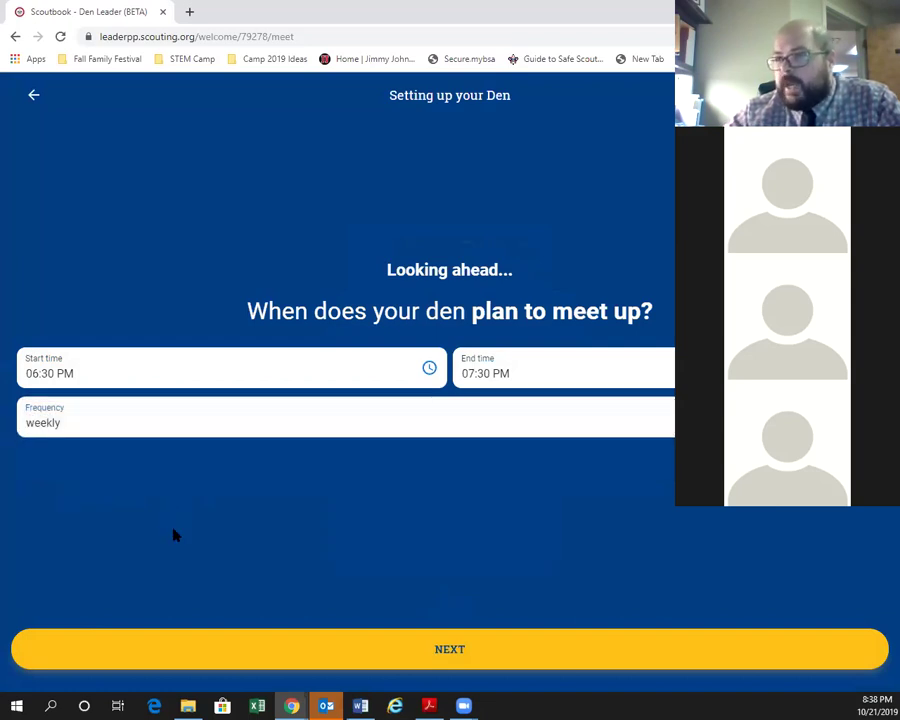
{"action": "left_click", "coordinate": [455, 647]}
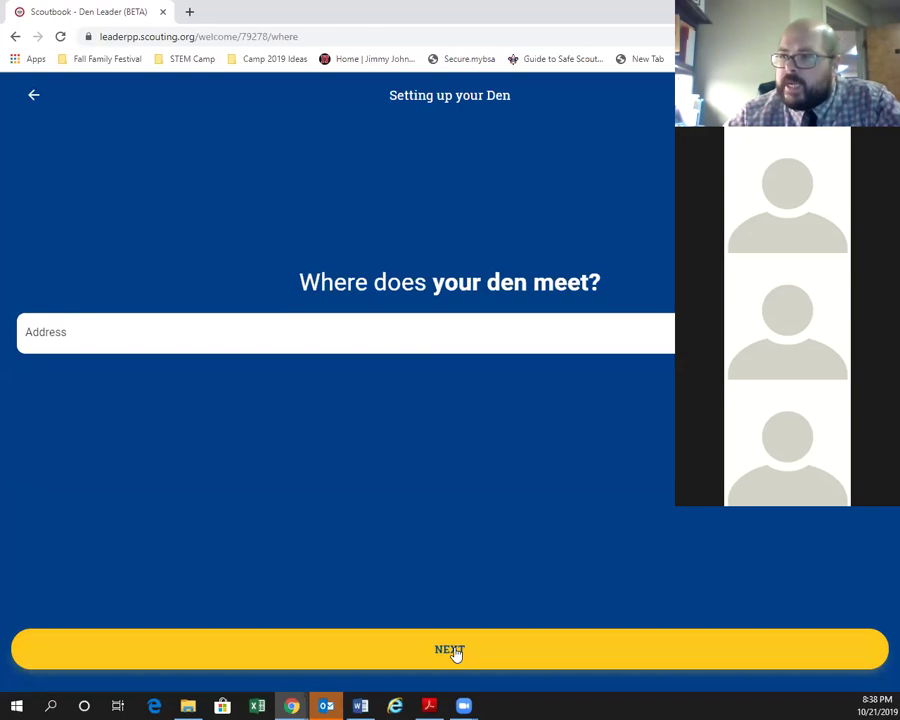
{"action": "left_click", "coordinate": [161, 341]}
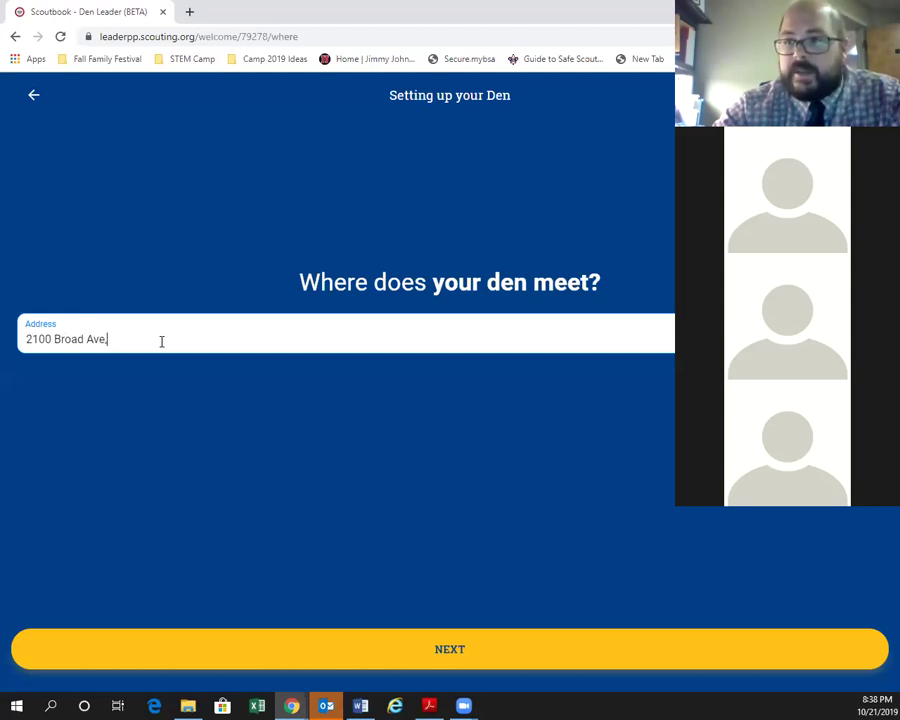
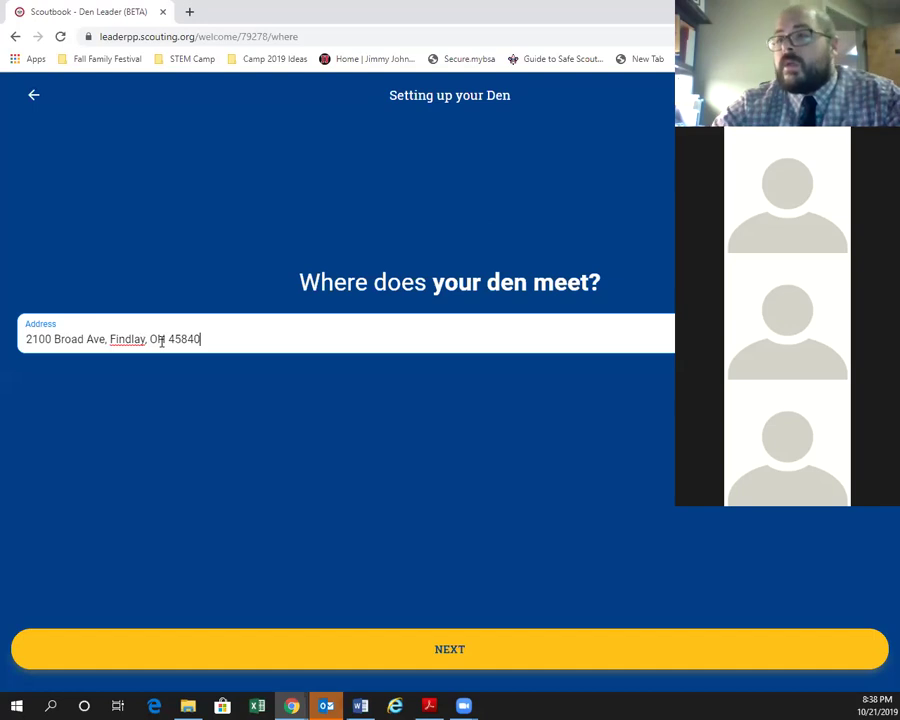
{"action": "left_click", "coordinate": [494, 641]}
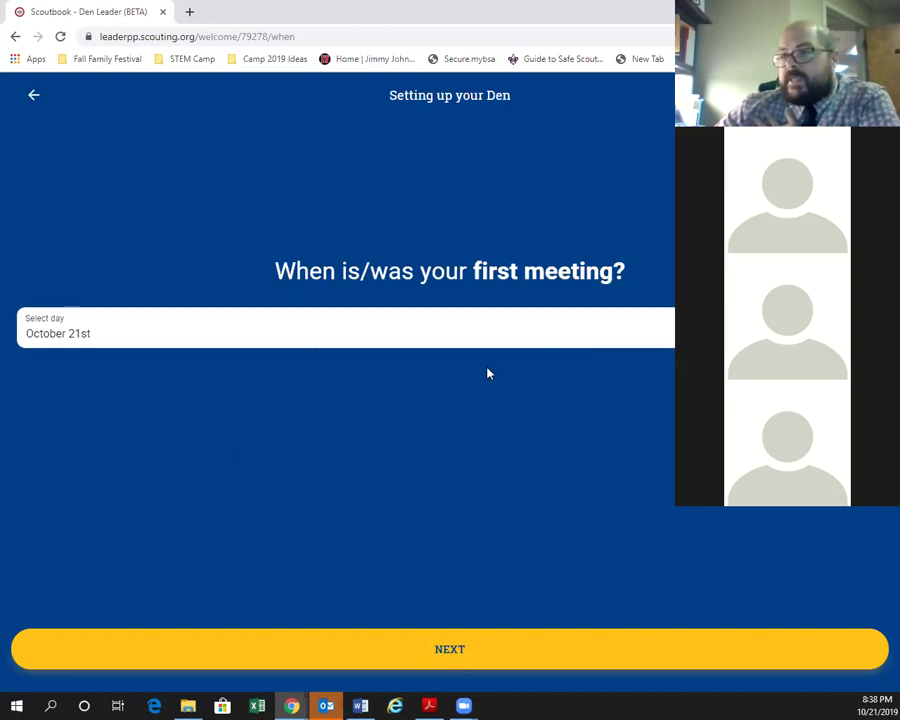
Set the first meeting to October 22 and finish setup, triggering the C409 error.
{"action": "left_click", "coordinate": [500, 331]}
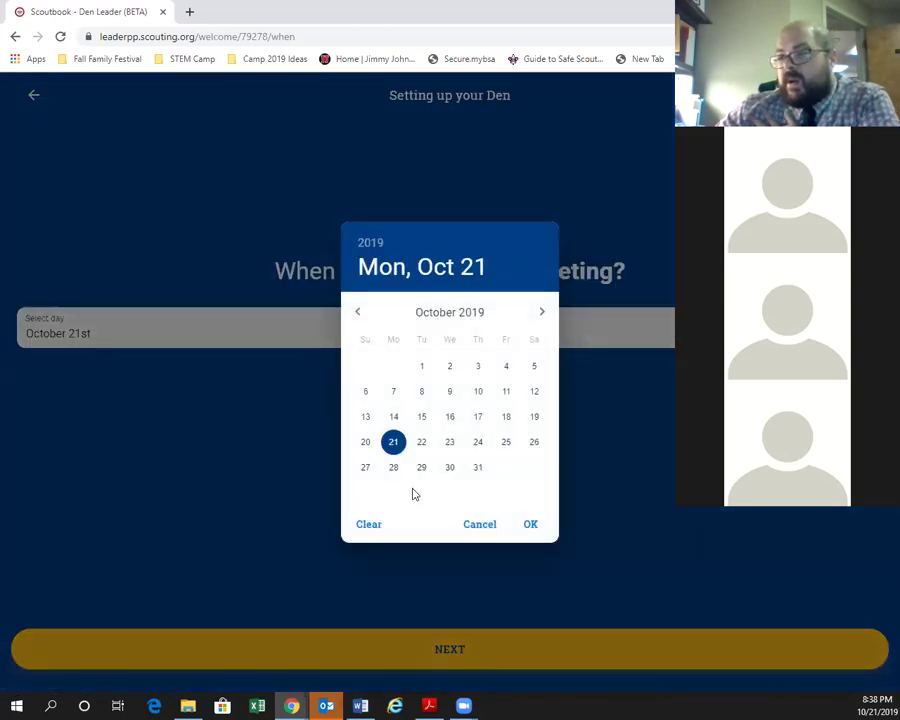
{"action": "left_click", "coordinate": [423, 443]}
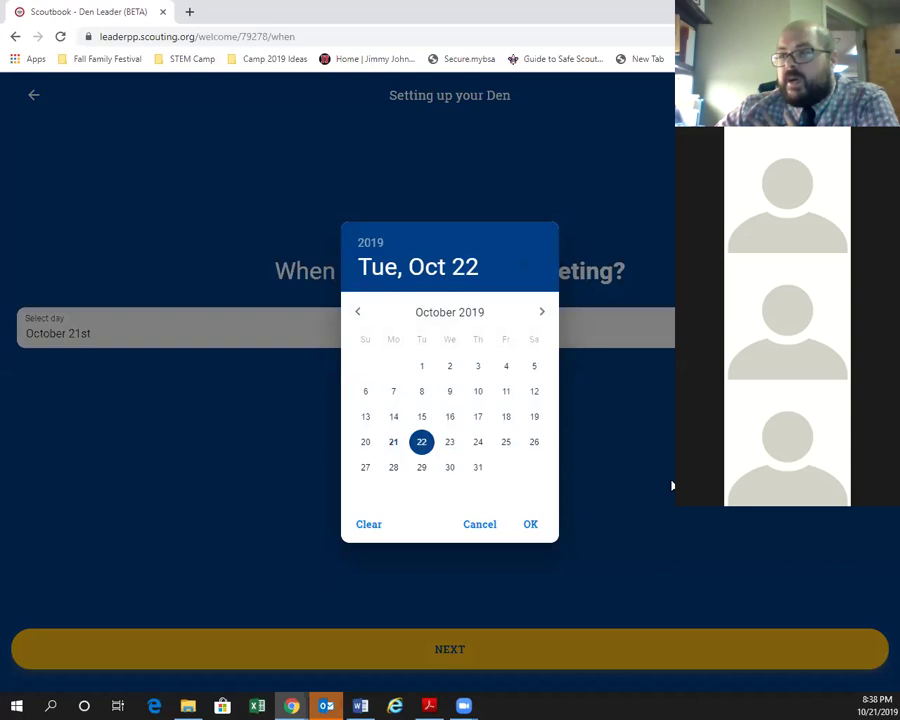
{"action": "left_click", "coordinate": [537, 529]}
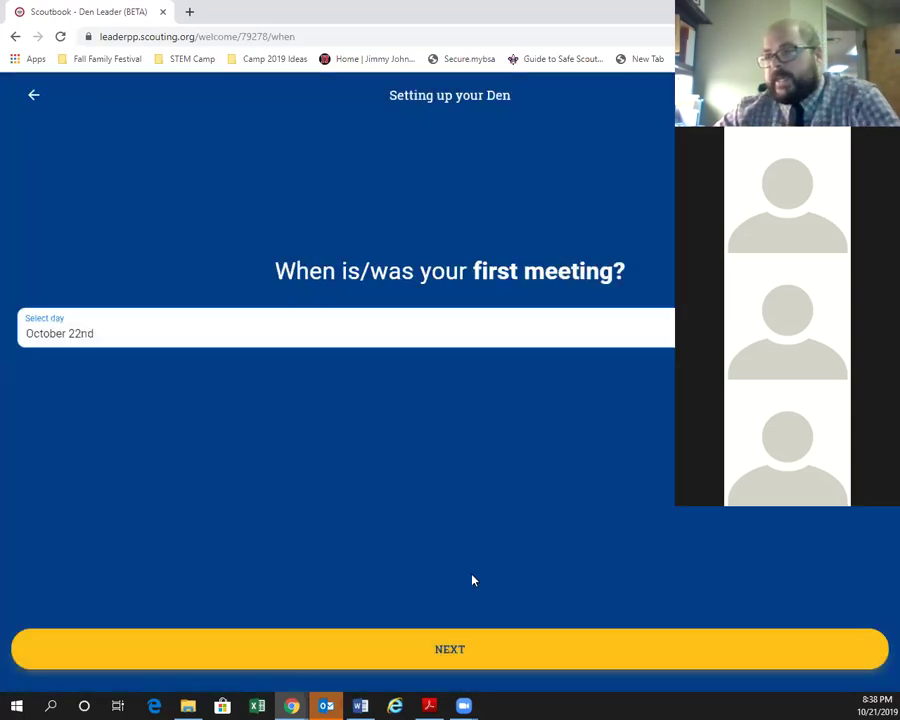
{"action": "left_click", "coordinate": [414, 651]}
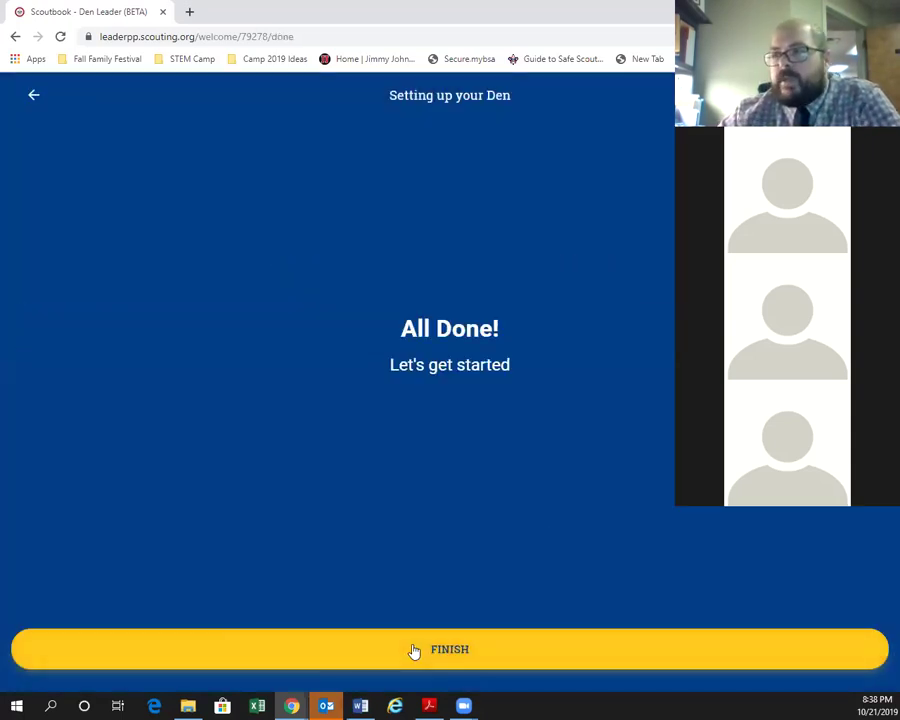
{"action": "left_click", "coordinate": [406, 662]}
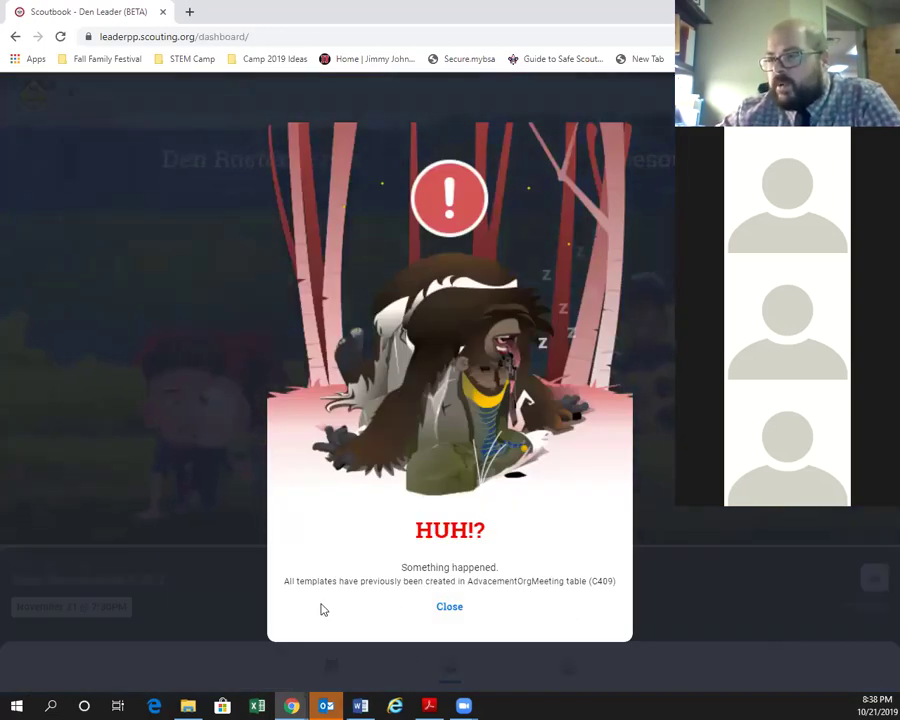
Close the setup error and open the Your Meetings list from the bottom bar.
{"action": "left_click", "coordinate": [447, 612]}
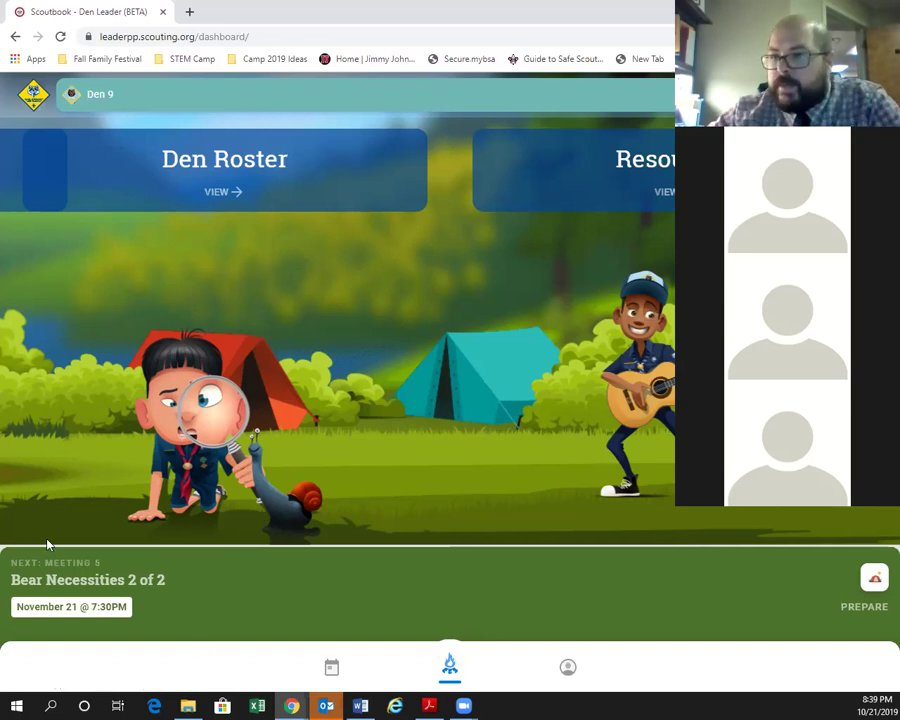
{"action": "left_click", "coordinate": [333, 667]}
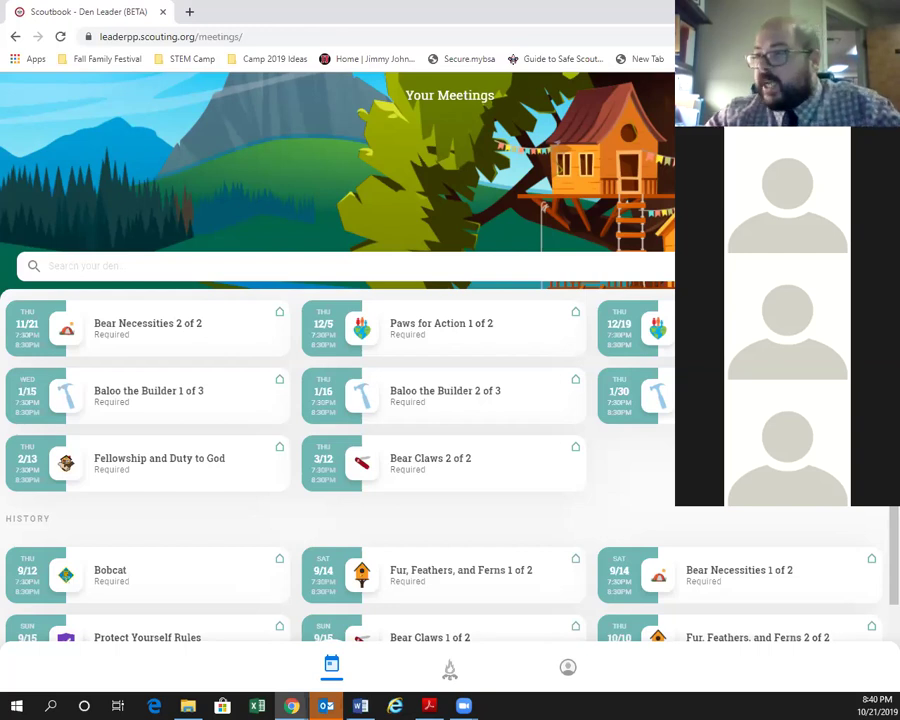
Open the Bear Claws 2 of 2 meeting card for March 12.
{"action": "left_click", "coordinate": [464, 479]}
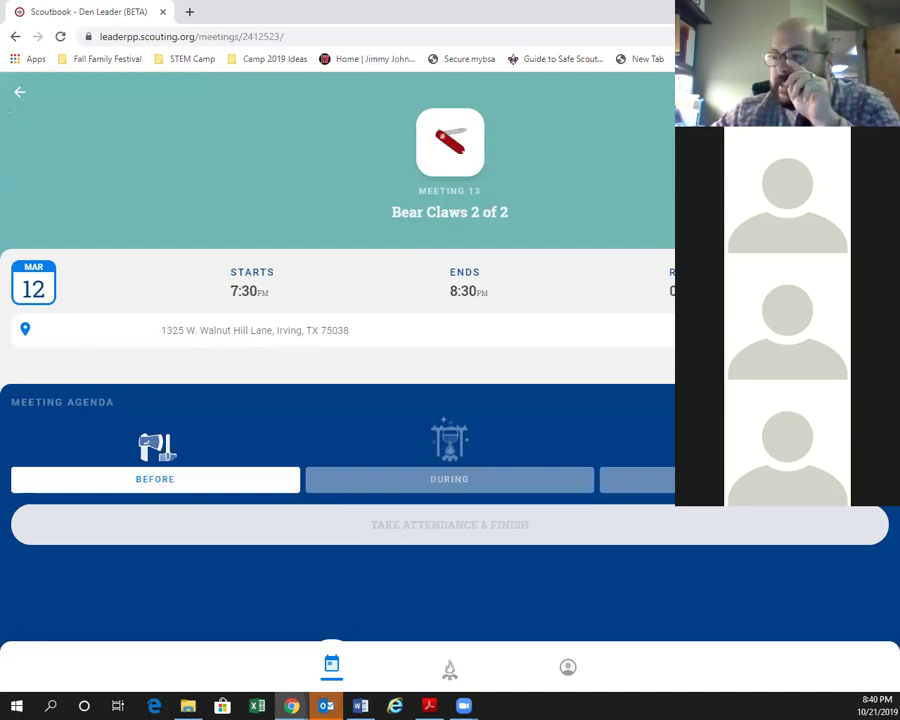
Move Bear Claws 2 of 2 to Wednesday, March 11 and save the change.
{"action": "left_click", "coordinate": [256, 334]}
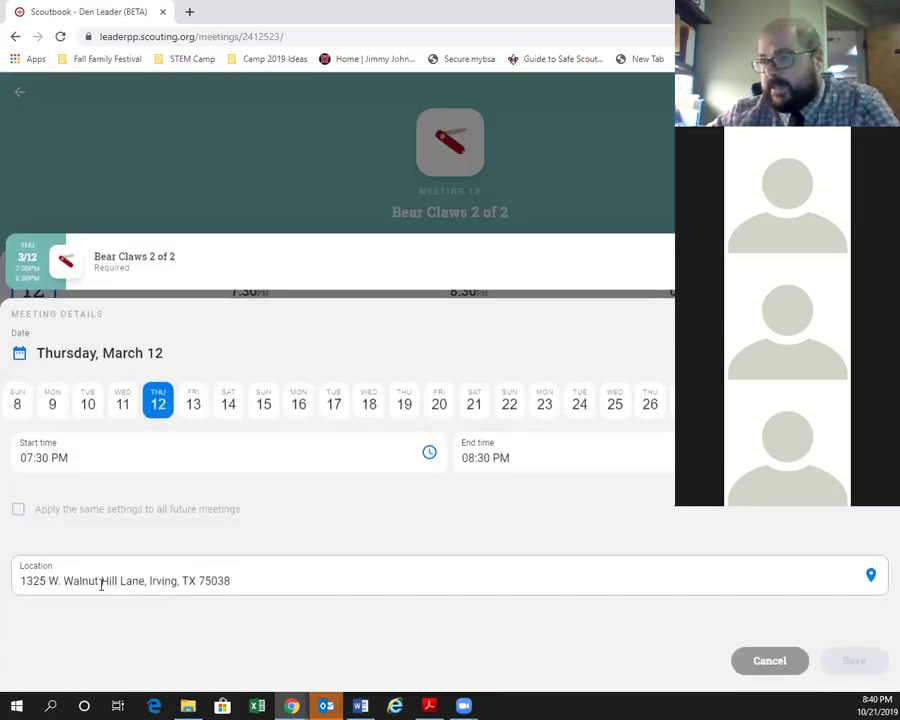
{"action": "left_click", "coordinate": [120, 408]}
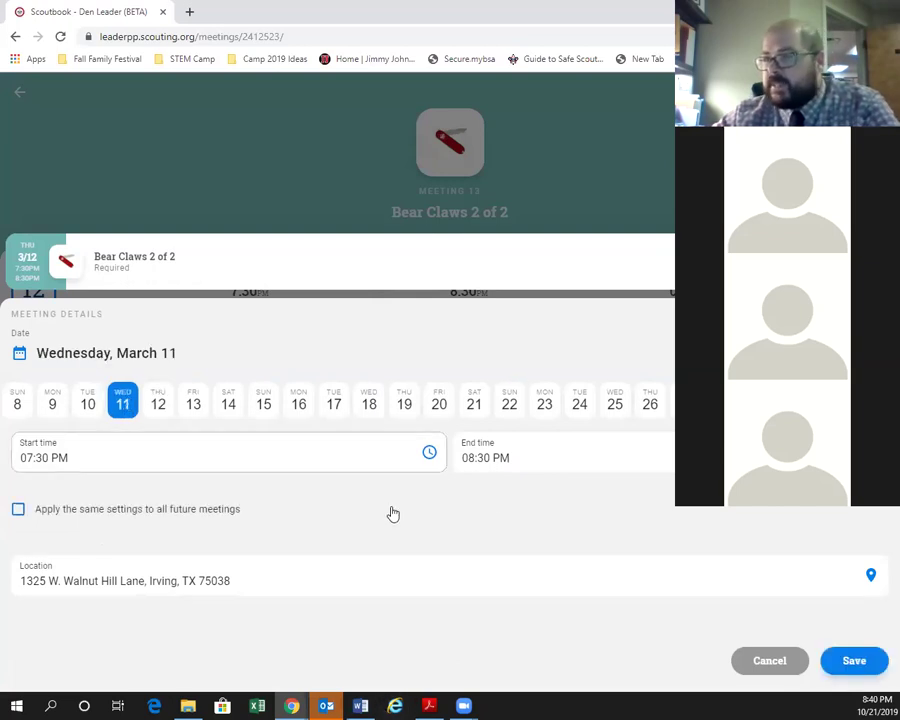
{"action": "left_click", "coordinate": [862, 664]}
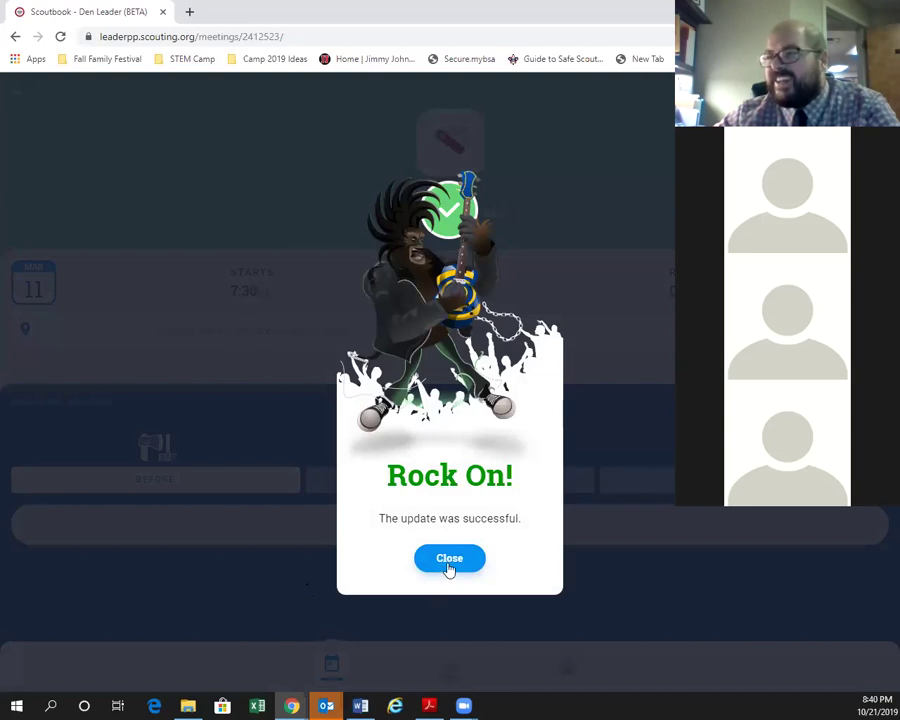
{"action": "left_click", "coordinate": [449, 559]}
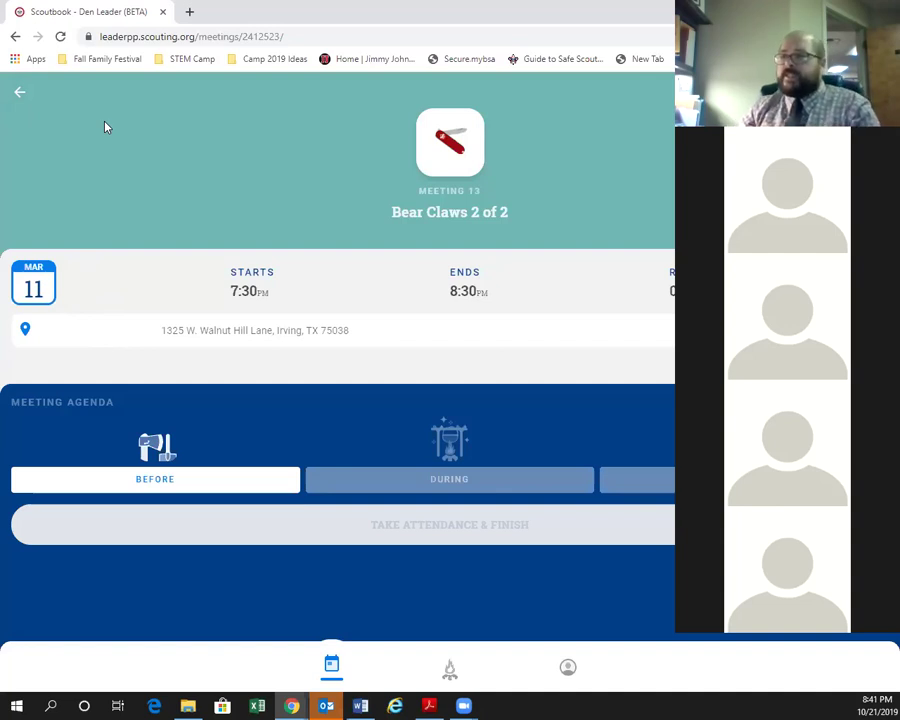
Return to the meetings list and open the past Bobcat meeting under History.
{"action": "left_click", "coordinate": [20, 91]}
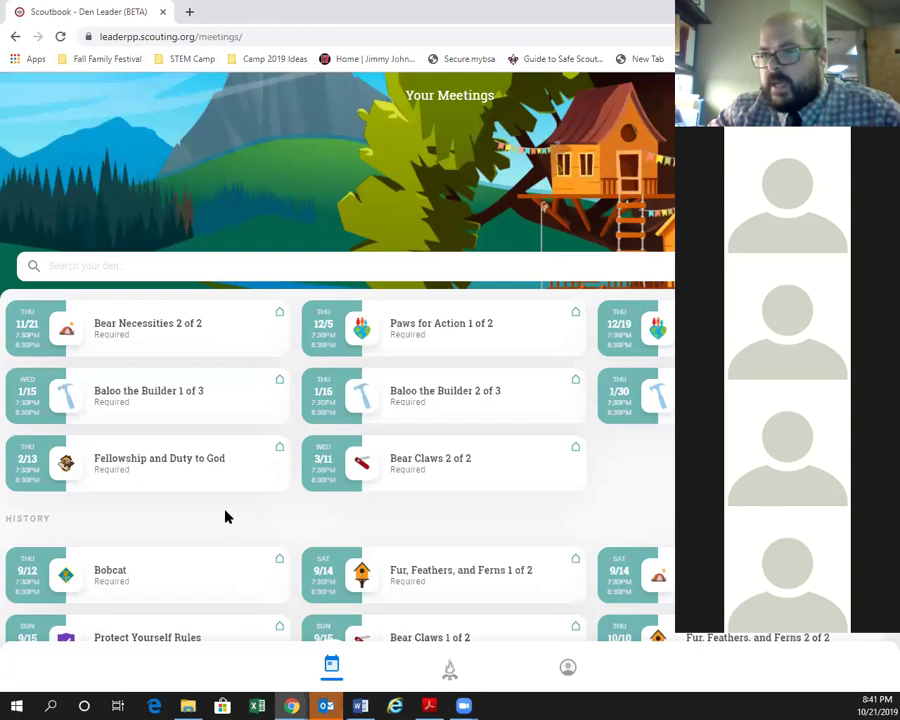
{"action": "scroll", "coordinate": [216, 500], "scroll_direction": "down", "scroll_amount": 1}
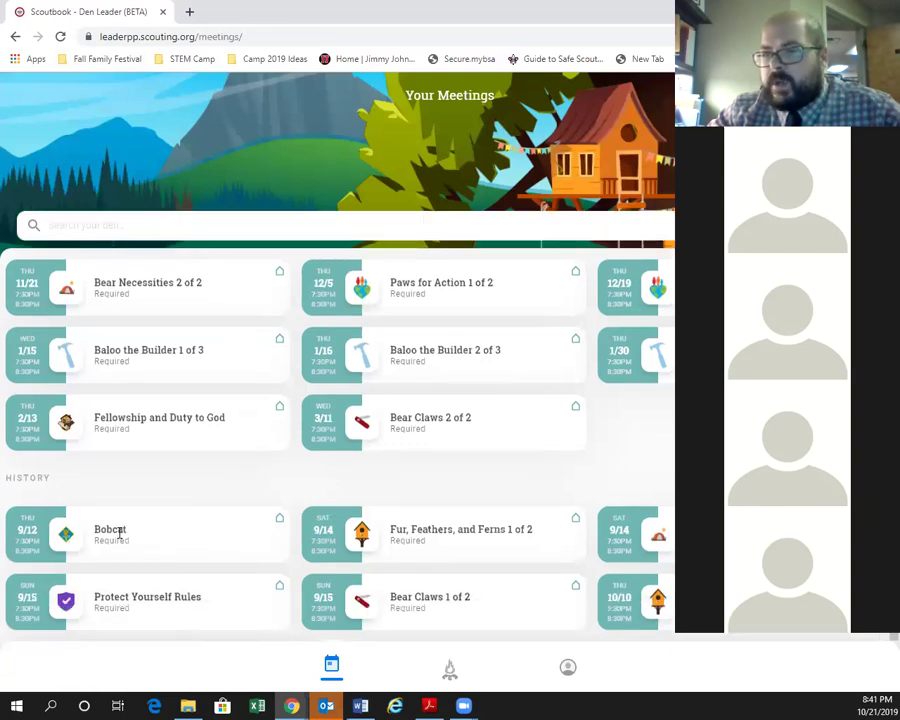
{"action": "left_click", "coordinate": [130, 533]}
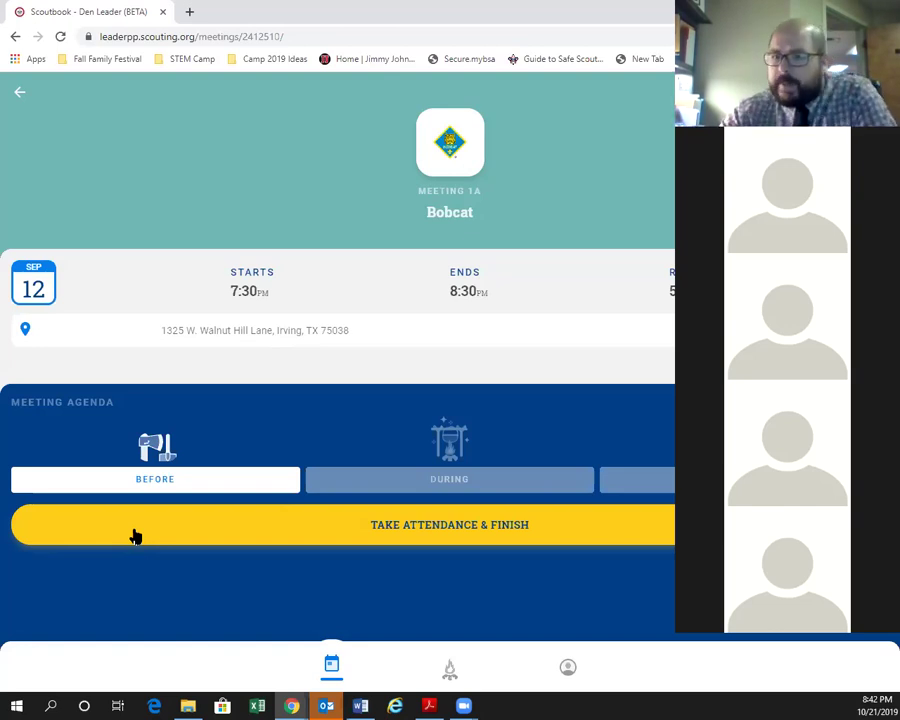
Review the Bobcat agenda's Notes, Value Summary, Requirements and Make-Up Work sections.
{"action": "left_click", "coordinate": [196, 489]}
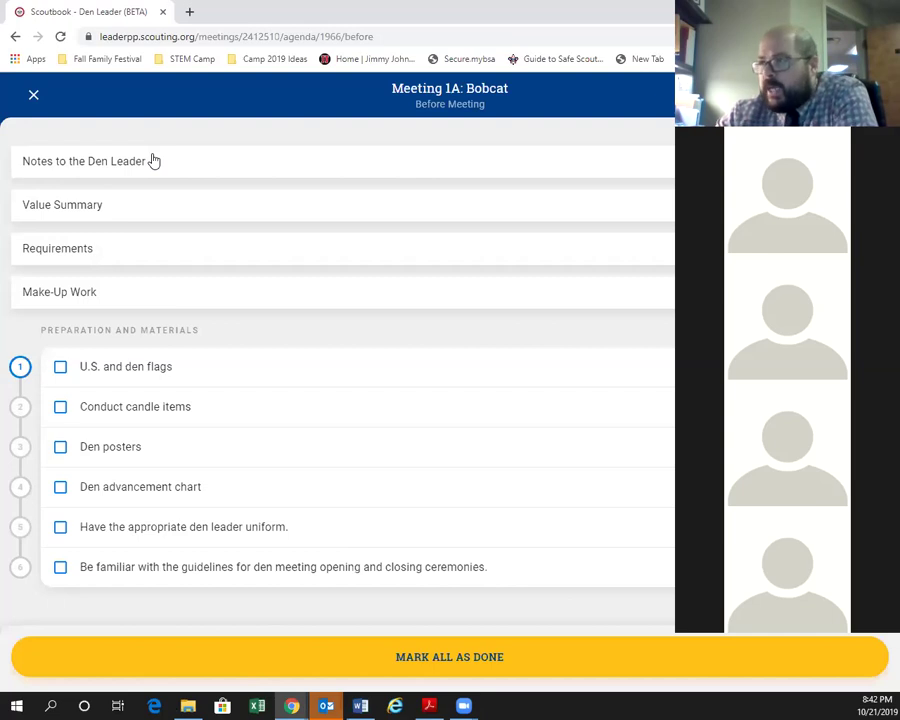
{"action": "left_click", "coordinate": [196, 172]}
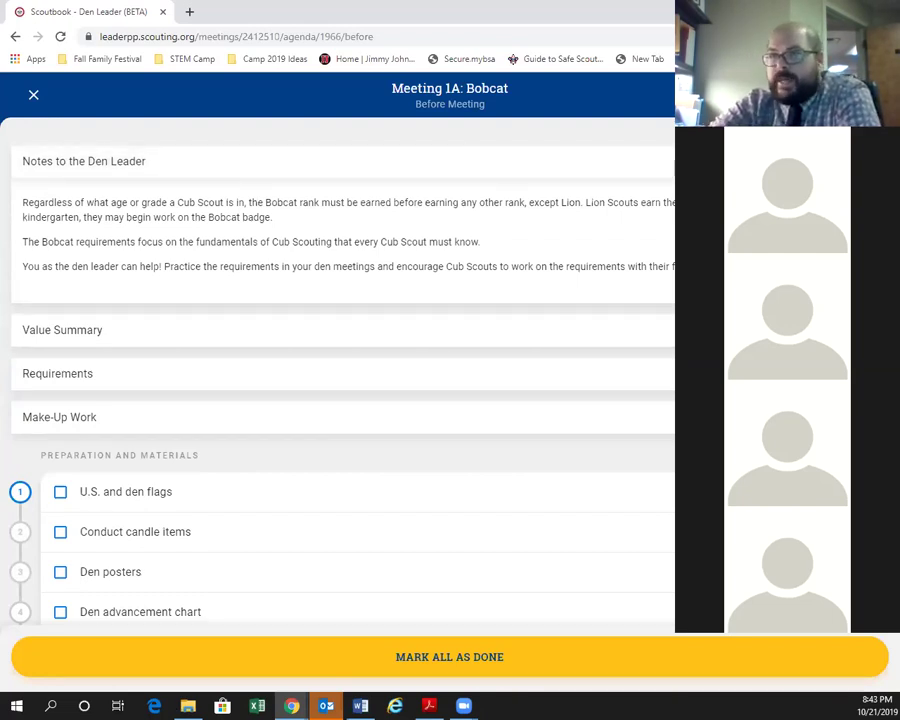
{"action": "left_click", "coordinate": [678, 163]}
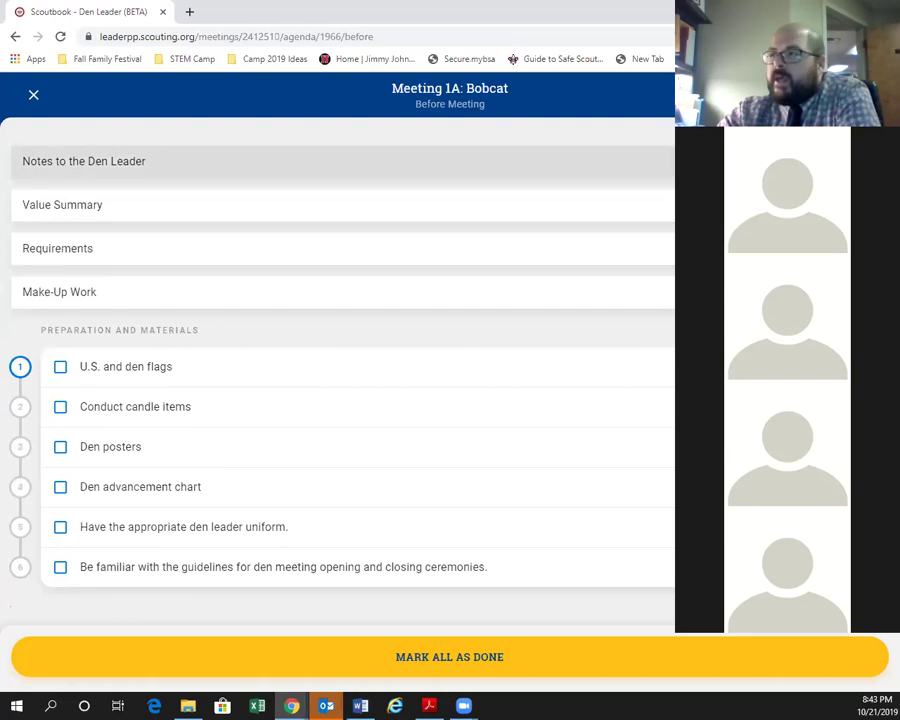
{"action": "left_click", "coordinate": [678, 205]}
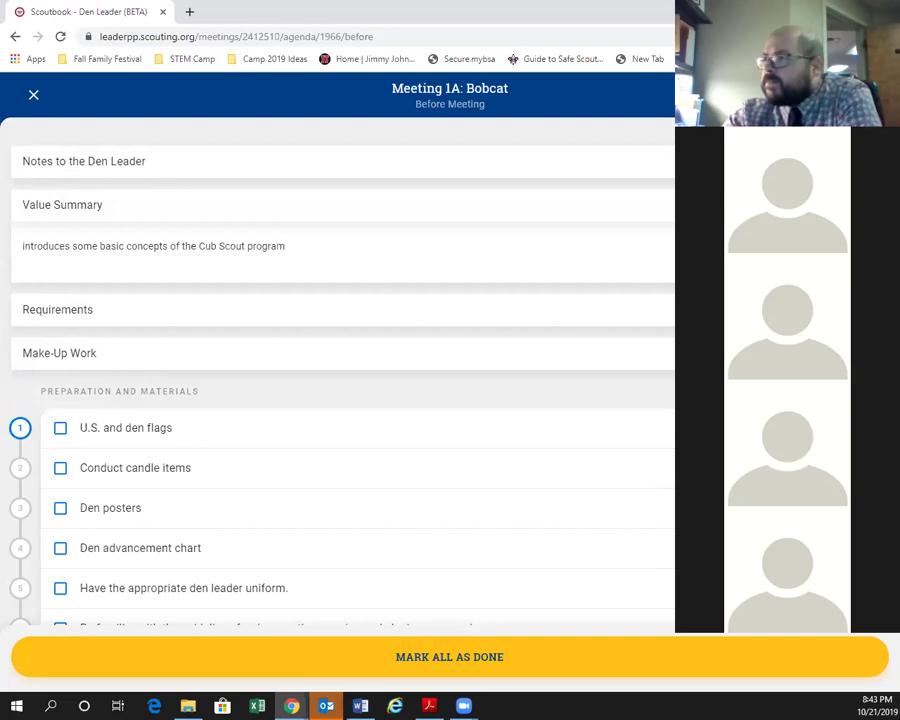
{"action": "left_click", "coordinate": [800, 205]}
{"action": "left_click", "coordinate": [397, 253]}
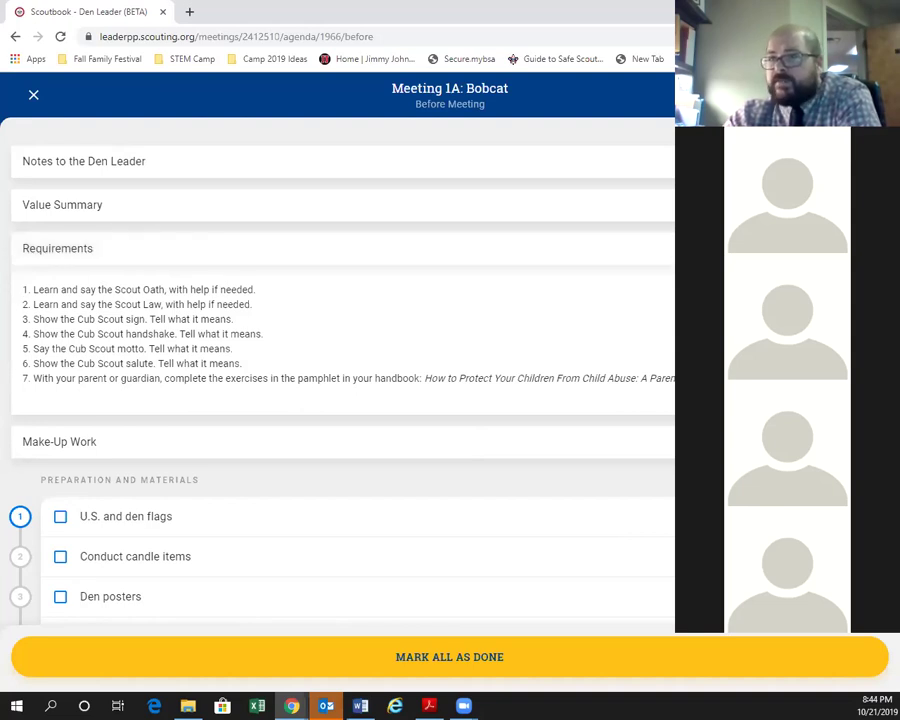
{"action": "left_click", "coordinate": [640, 248]}
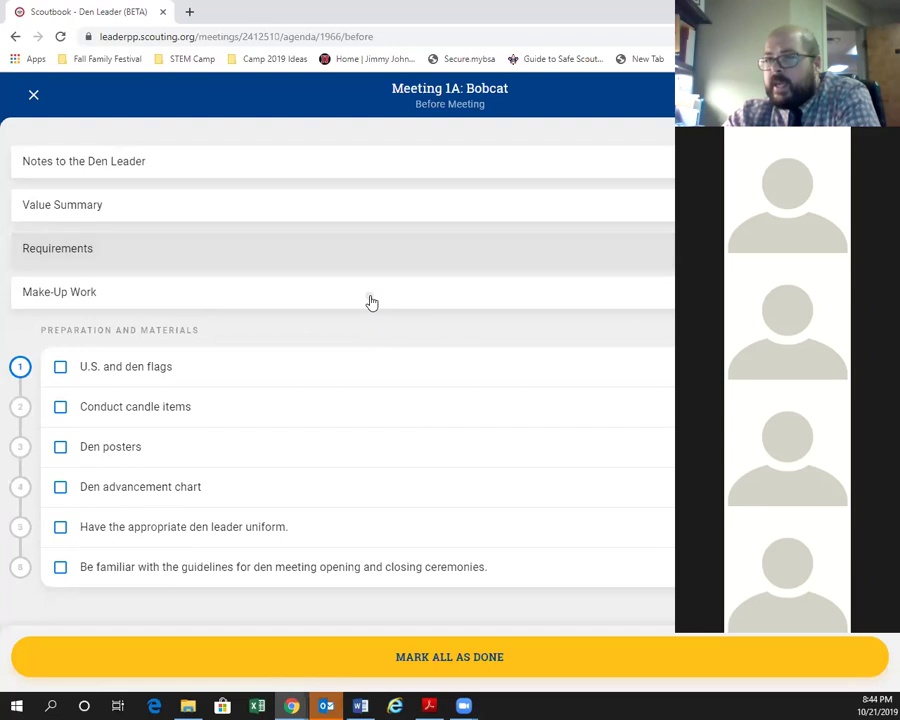
{"action": "left_click", "coordinate": [370, 299]}
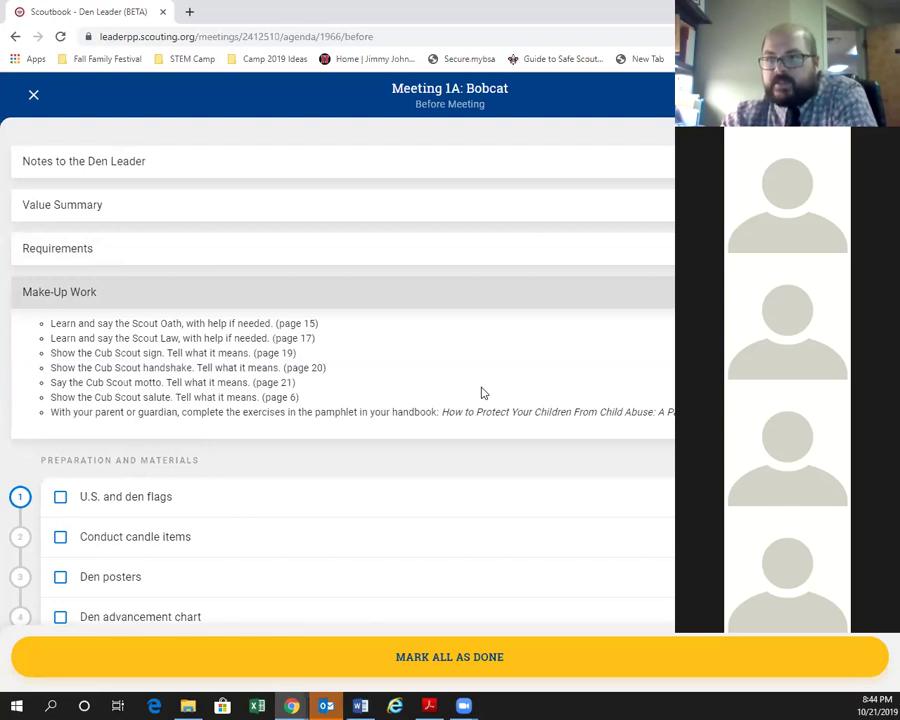
{"action": "left_click", "coordinate": [433, 301]}
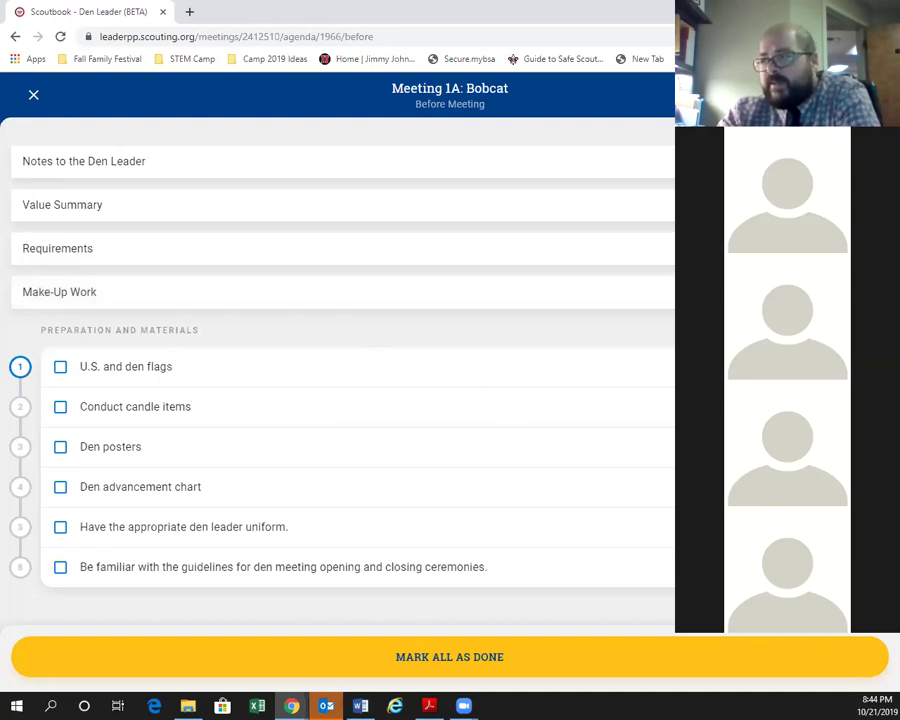
Check off flags, candle items and den posters, then mark all preparation items done.
{"action": "left_click", "coordinate": [181, 408]}
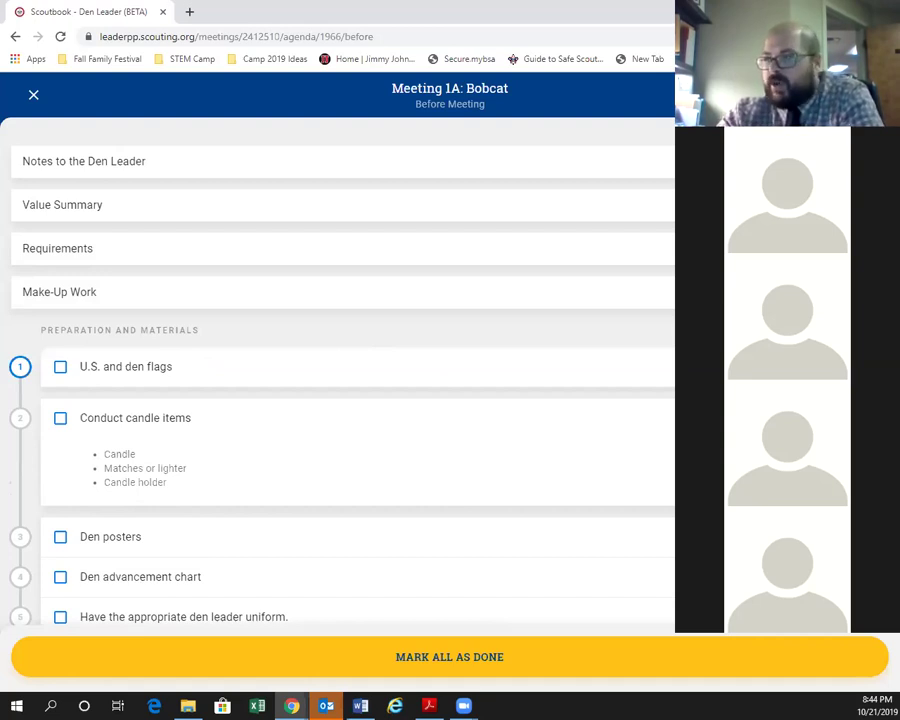
{"action": "left_click", "coordinate": [135, 418]}
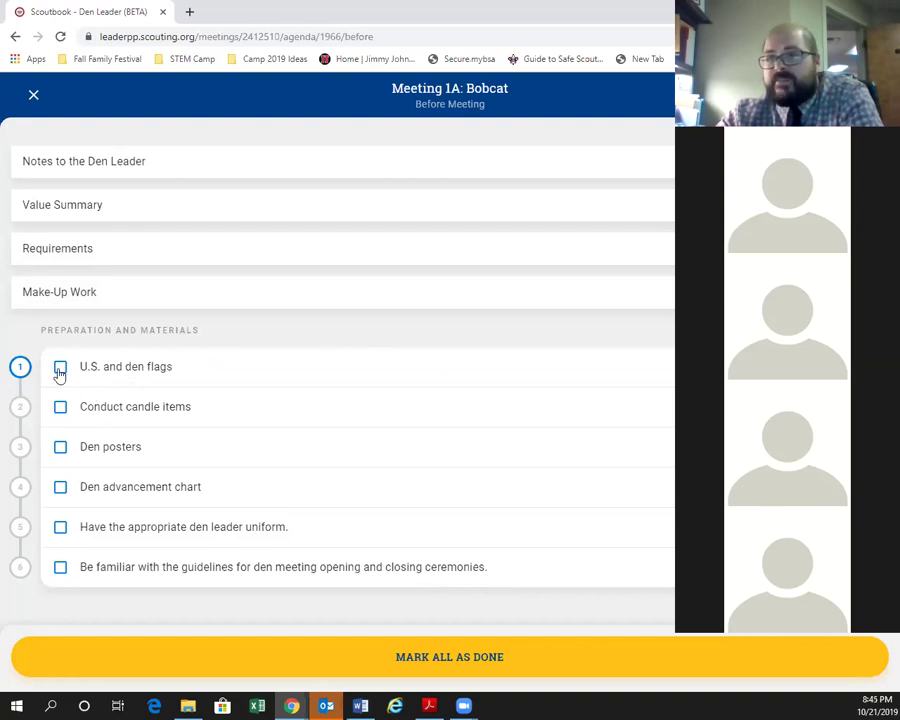
{"action": "left_click", "coordinate": [60, 368]}
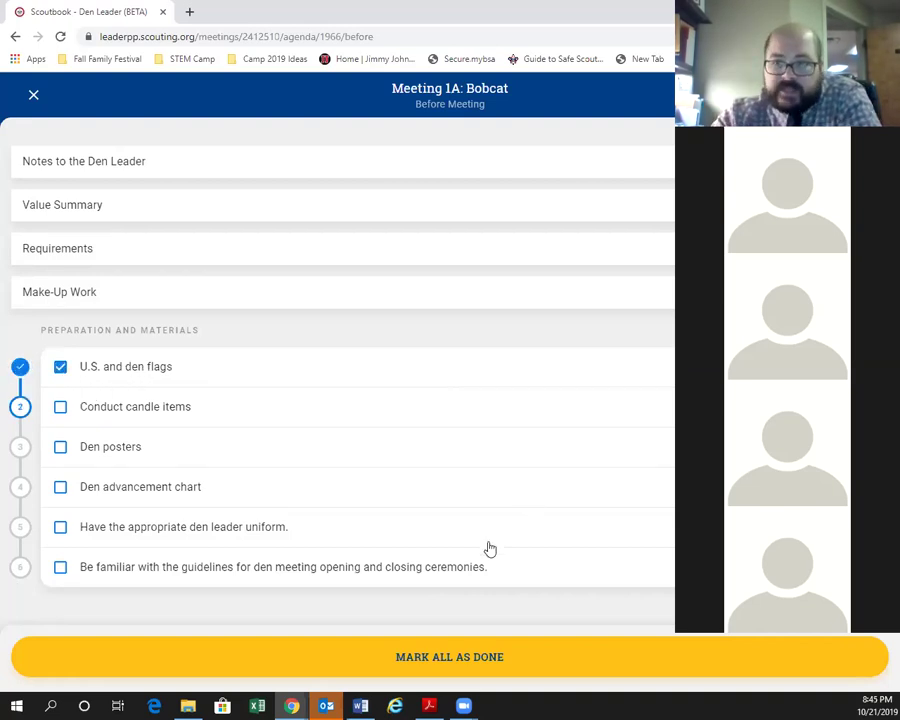
{"action": "left_click", "coordinate": [128, 452]}
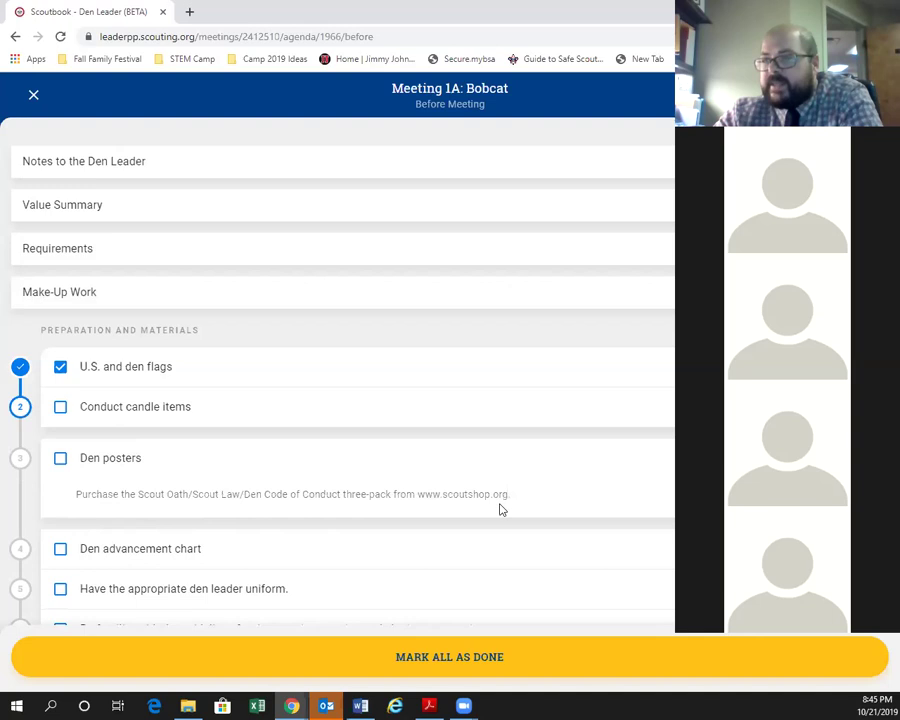
{"action": "left_click", "coordinate": [215, 476]}
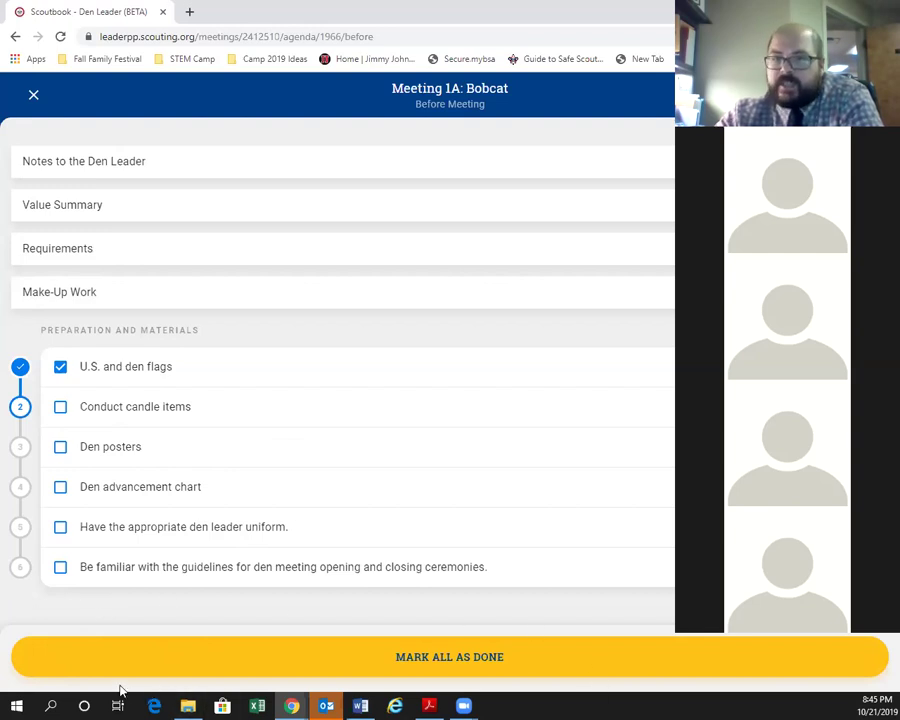
{"action": "left_click", "coordinate": [62, 410]}
{"action": "left_click", "coordinate": [86, 449]}
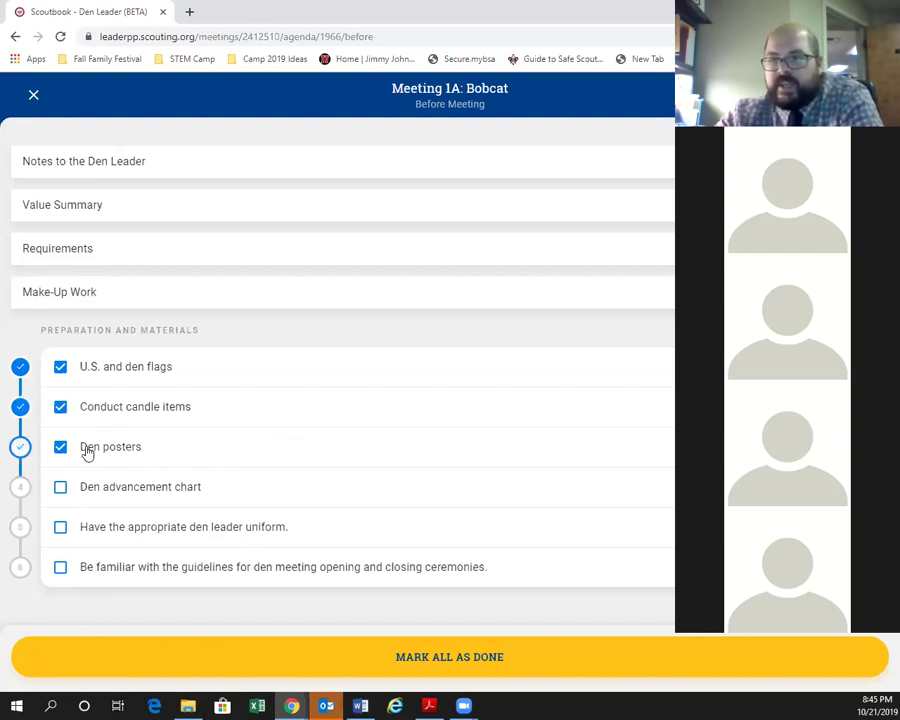
{"action": "left_click", "coordinate": [375, 654]}
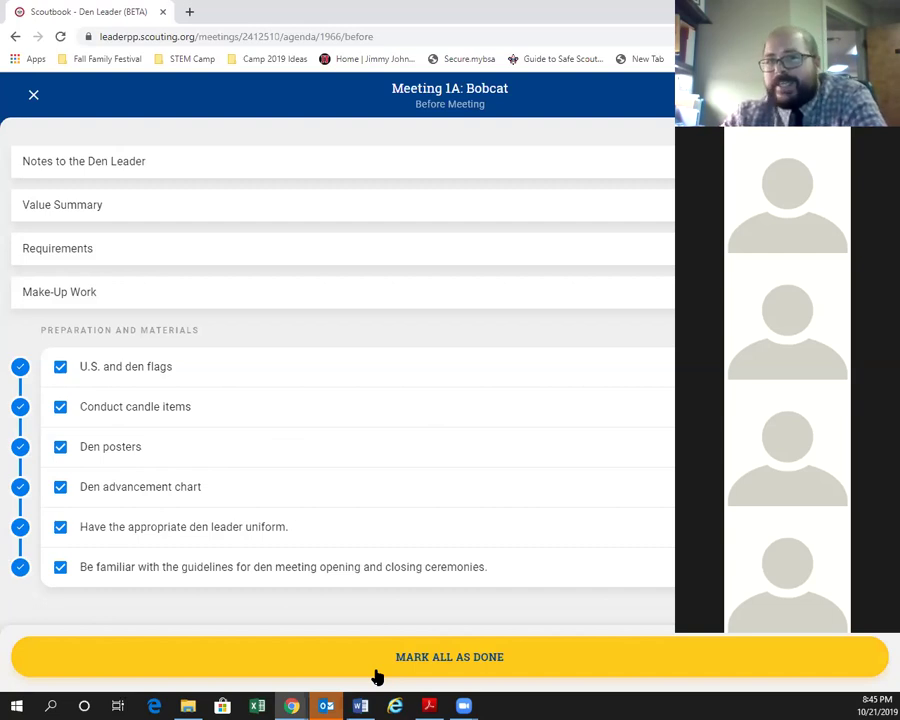
Close the completed Before Meeting checklist and open the Meeting 1A: Bobcat During Meeting agenda.
{"action": "left_click", "coordinate": [33, 97]}
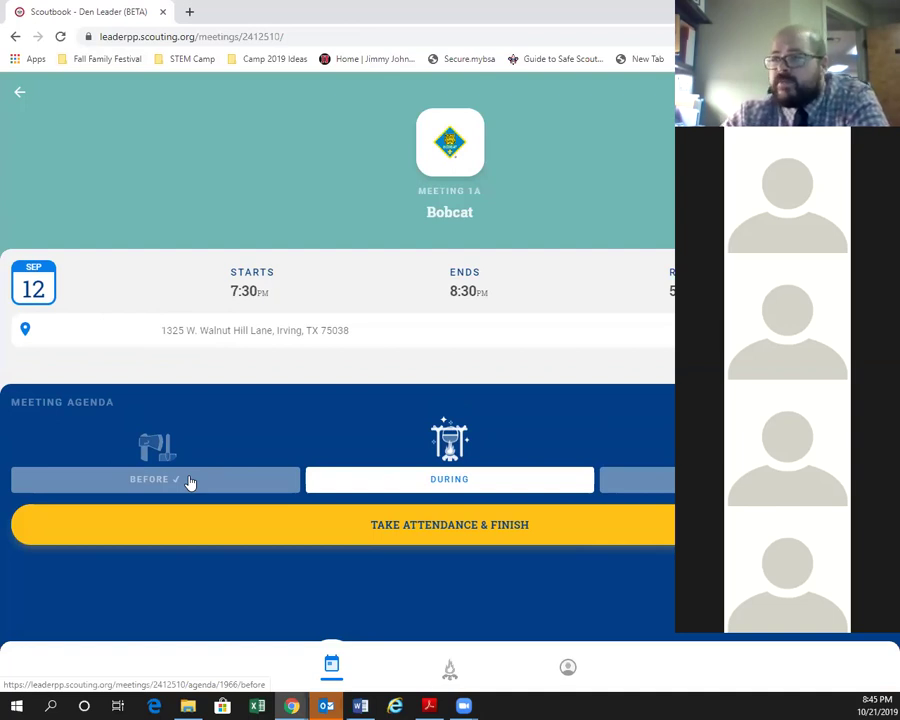
{"action": "left_click", "coordinate": [463, 479]}
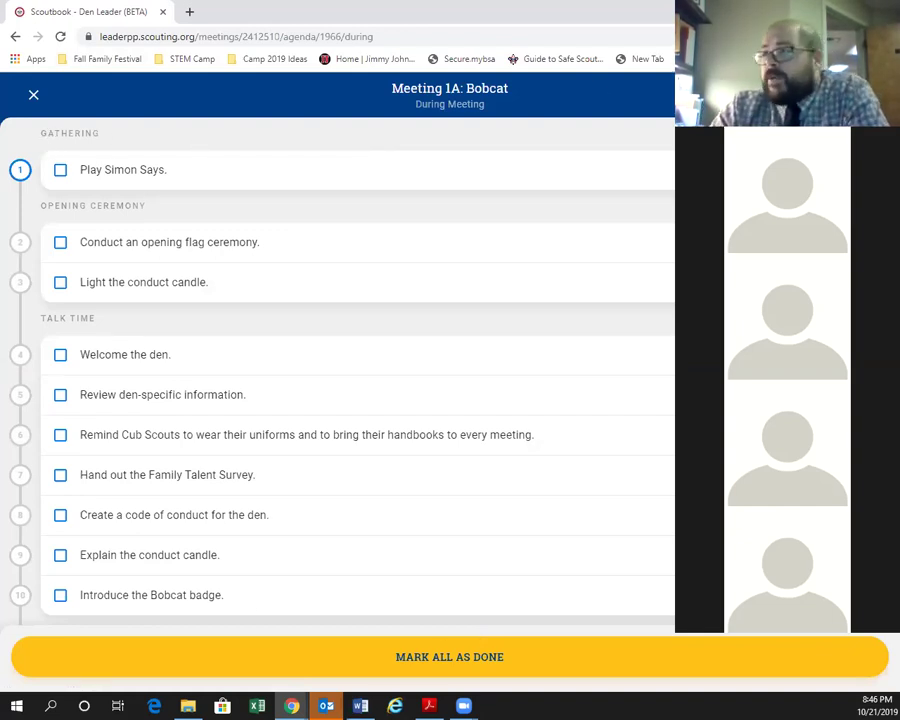
Glance at Play Simon Says, then expand Conduct an opening flag ceremony to show its video and script.
{"action": "left_click", "coordinate": [462, 168]}
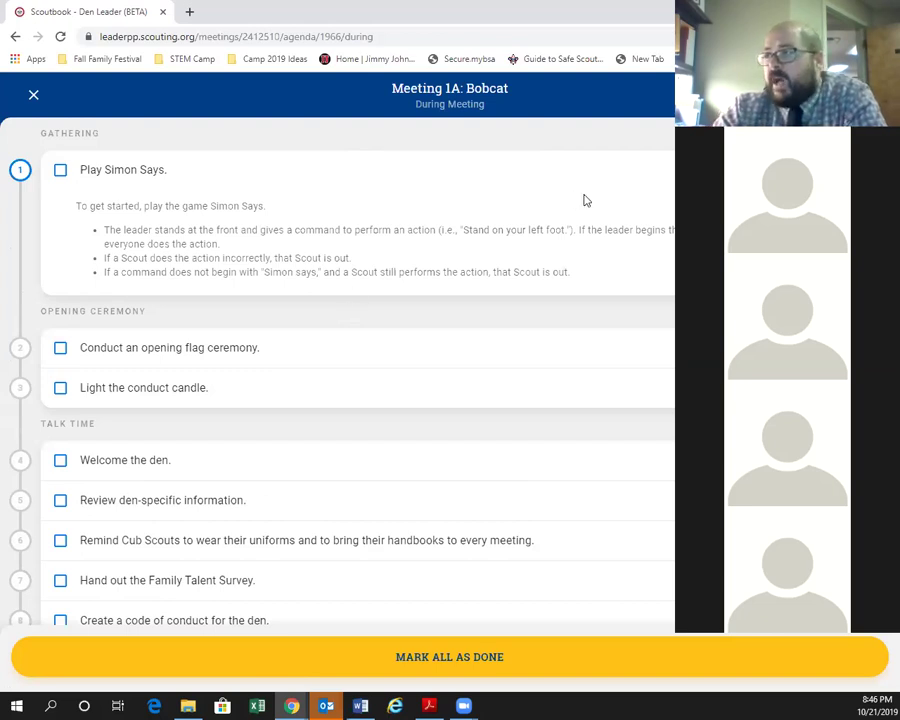
{"action": "left_click", "coordinate": [700, 169]}
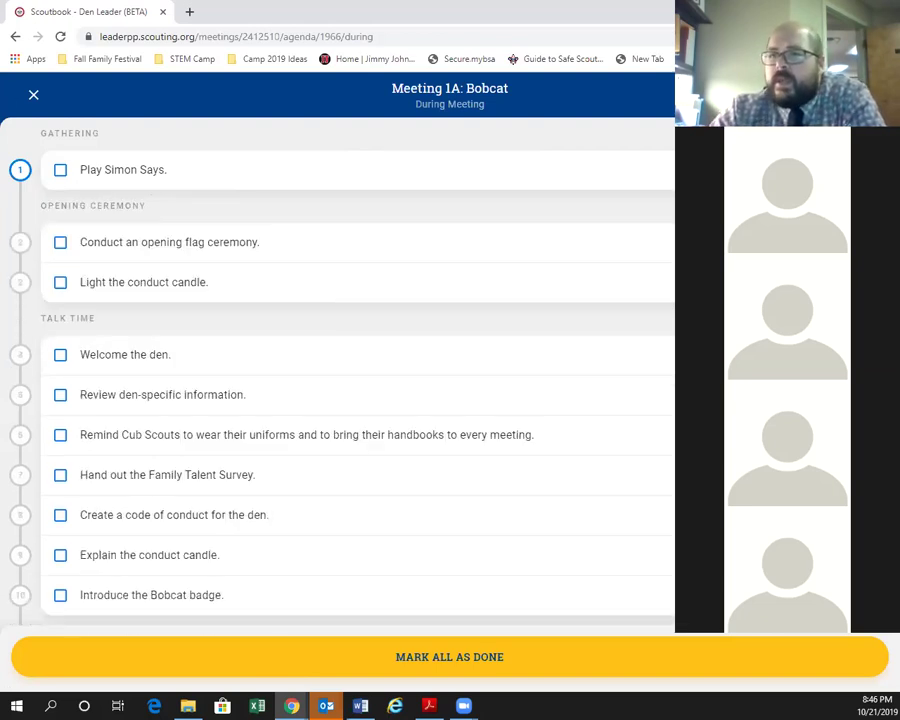
{"action": "left_click", "coordinate": [199, 254]}
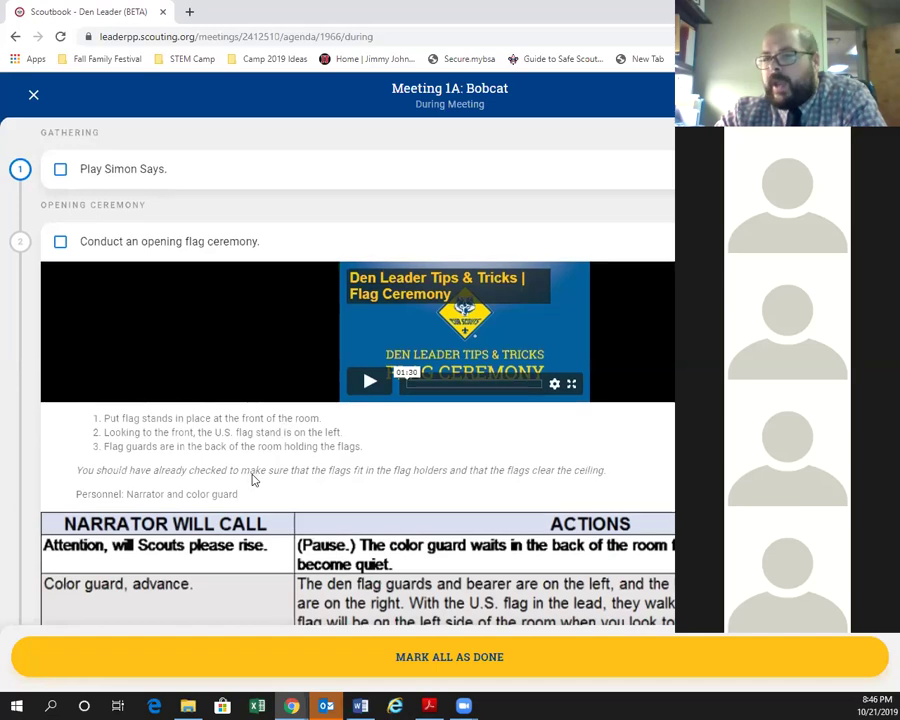
Review the flag ceremony table, collapse it, and expand Light the conduct candle with its Good Conduct Candle video.
{"action": "scroll", "coordinate": [140, 423], "scroll_direction": "down", "scroll_amount": 2}
{"action": "scroll", "coordinate": [140, 423], "scroll_direction": "down", "scroll_amount": 1}
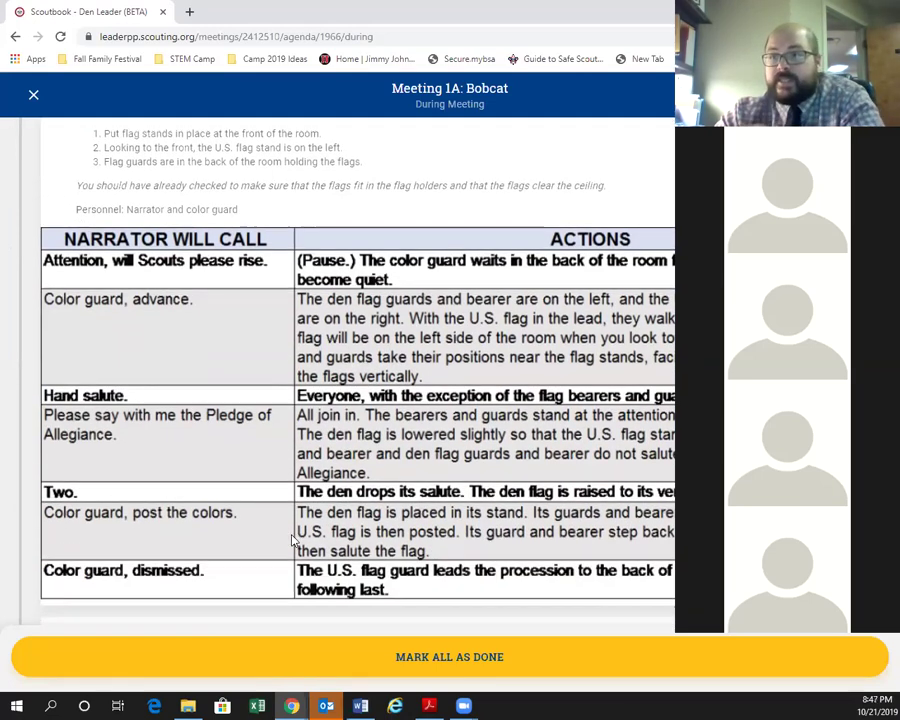
{"action": "scroll", "coordinate": [229, 478], "scroll_direction": "down", "scroll_amount": 1}
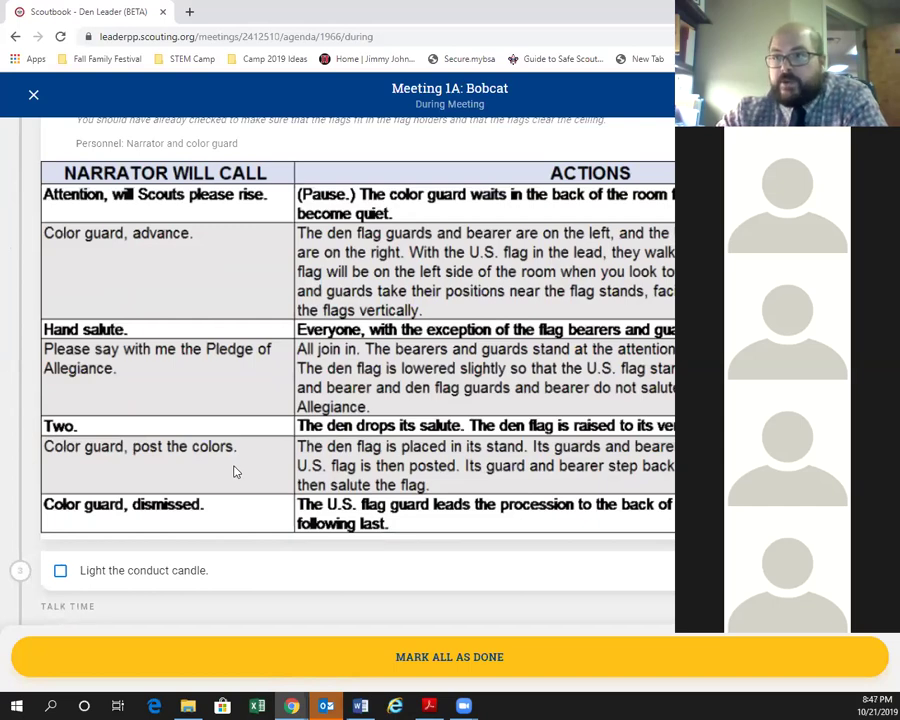
{"action": "scroll", "coordinate": [235, 470], "scroll_direction": "up", "scroll_amount": 2}
{"action": "scroll", "coordinate": [202, 466], "scroll_direction": "up", "scroll_amount": 1}
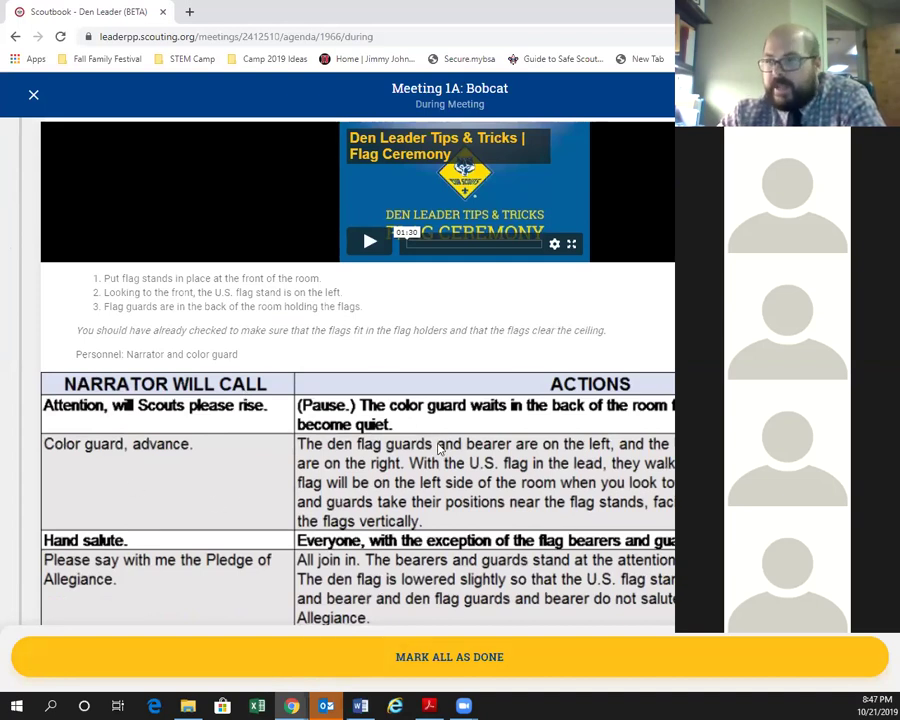
{"action": "scroll", "coordinate": [269, 426], "scroll_direction": "up", "scroll_amount": 1}
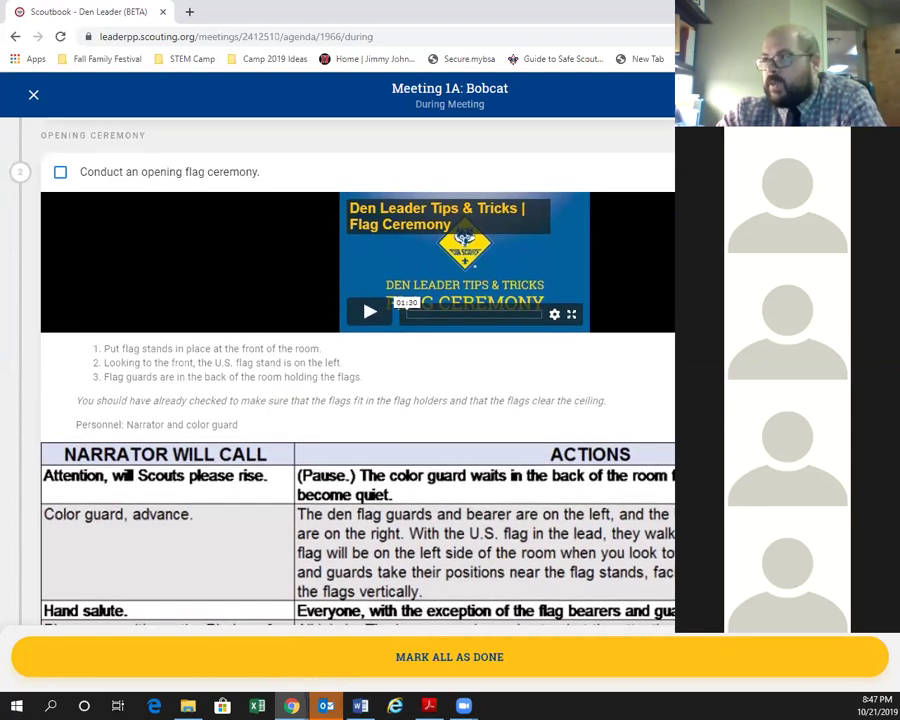
{"action": "left_click", "coordinate": [364, 165]}
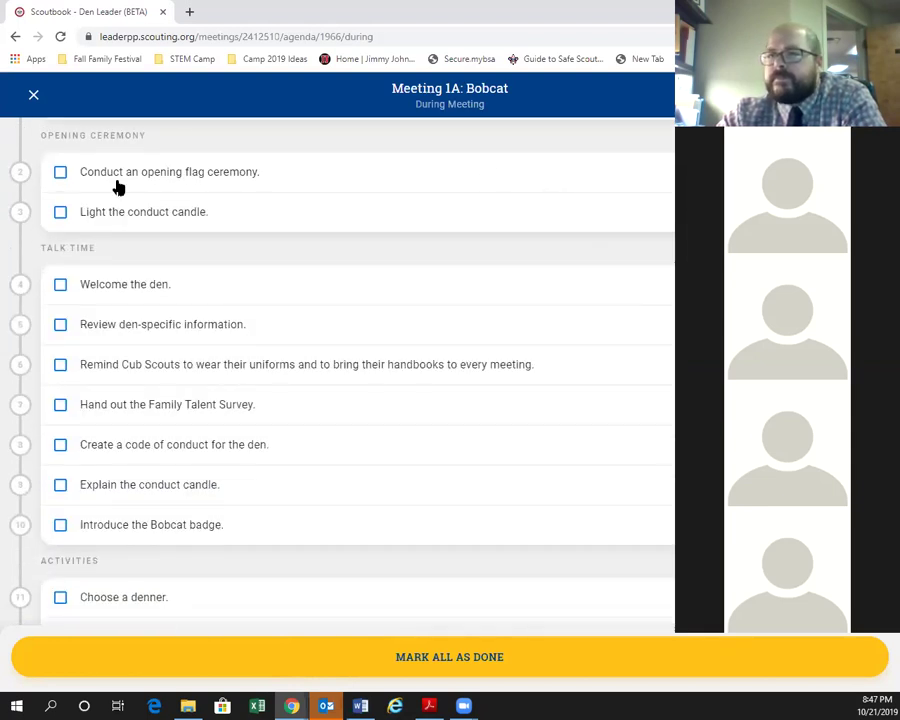
{"action": "left_click", "coordinate": [236, 220]}
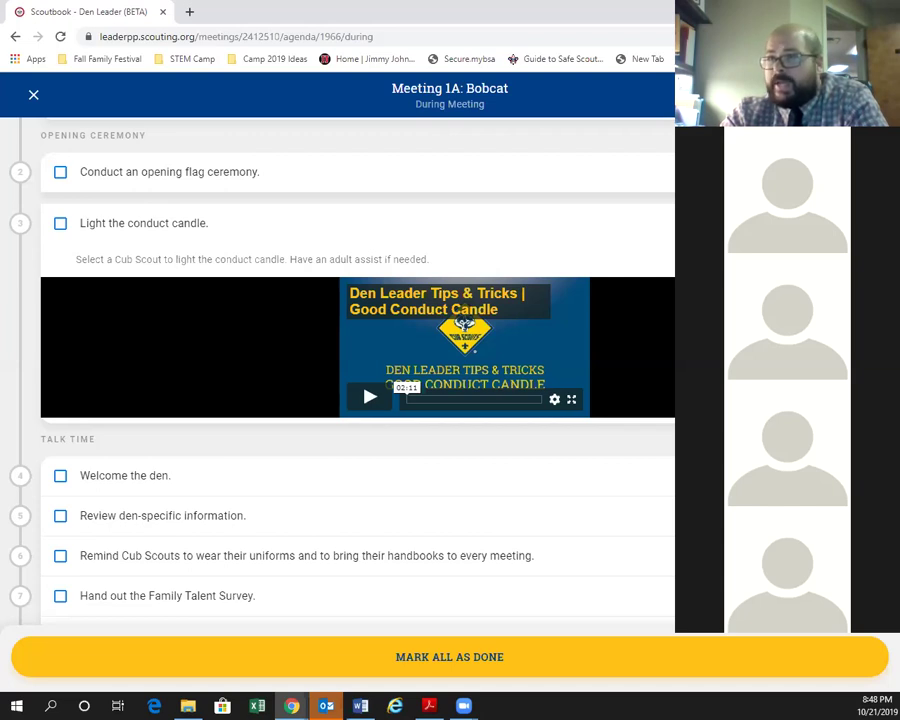
Collapse the conduct candle, peek at Welcome the den, and expand Review den-specific information.
{"action": "left_click", "coordinate": [255, 269]}
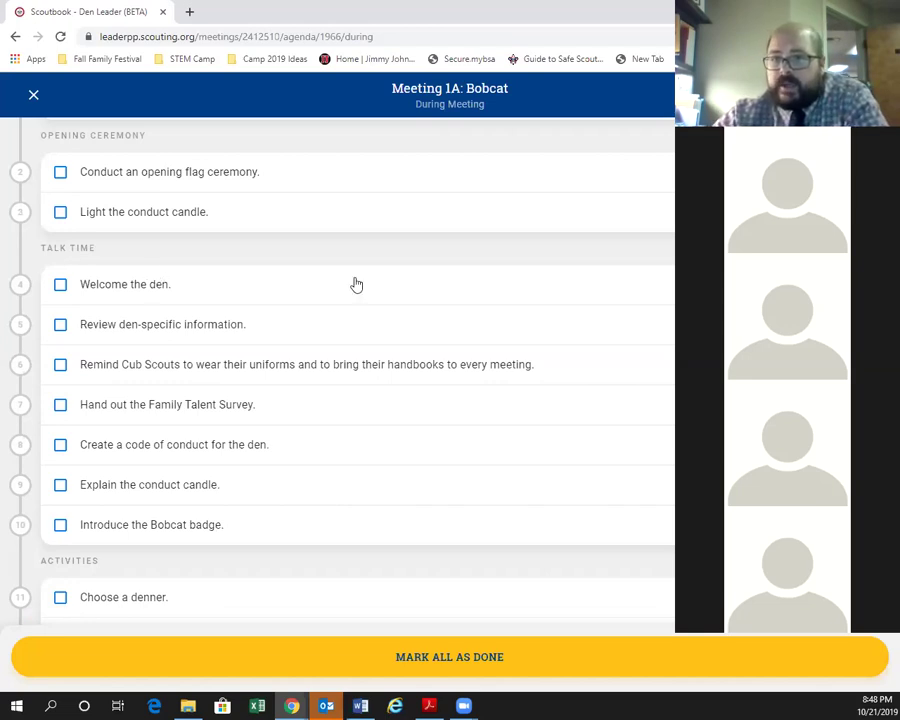
{"action": "left_click", "coordinate": [550, 294]}
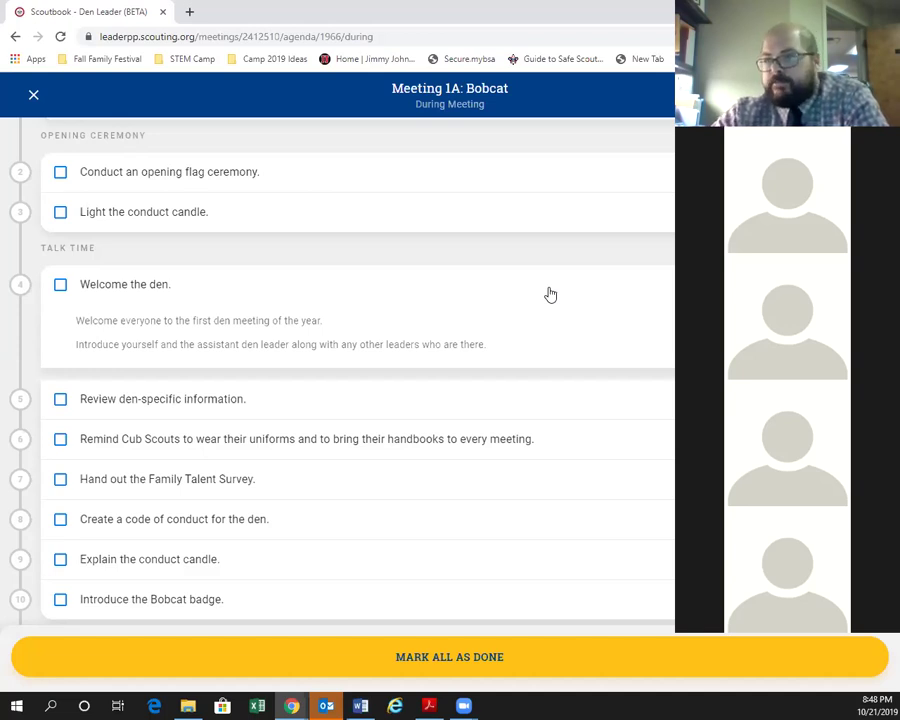
{"action": "left_click", "coordinate": [550, 294]}
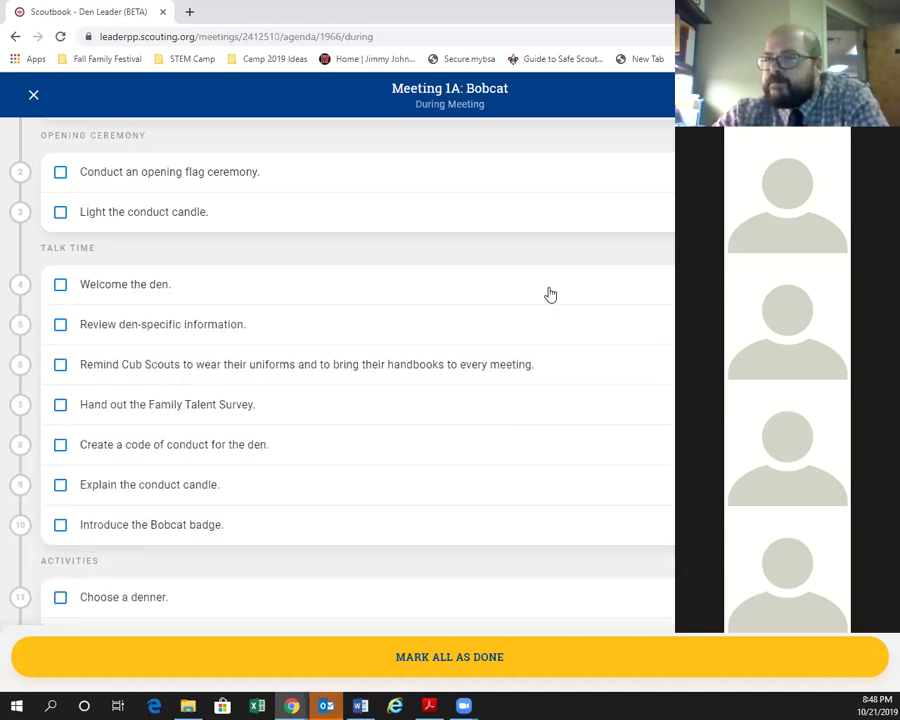
{"action": "left_click", "coordinate": [339, 329]}
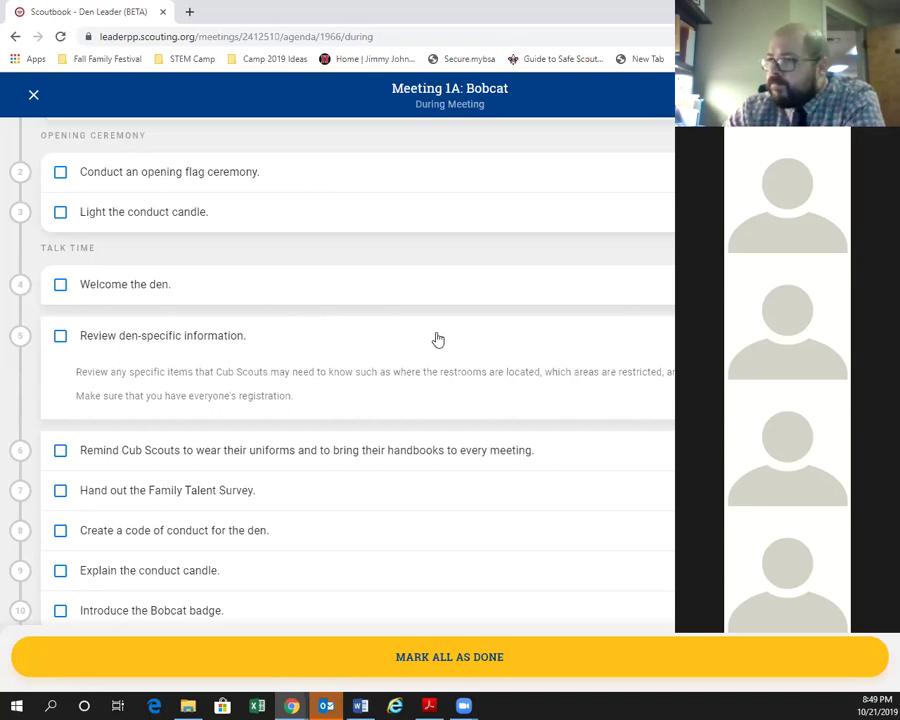
Collapse den-specific information, peek at the Family Talent Survey, and expand Create a code of conduct for the den.
{"action": "left_click", "coordinate": [321, 354]}
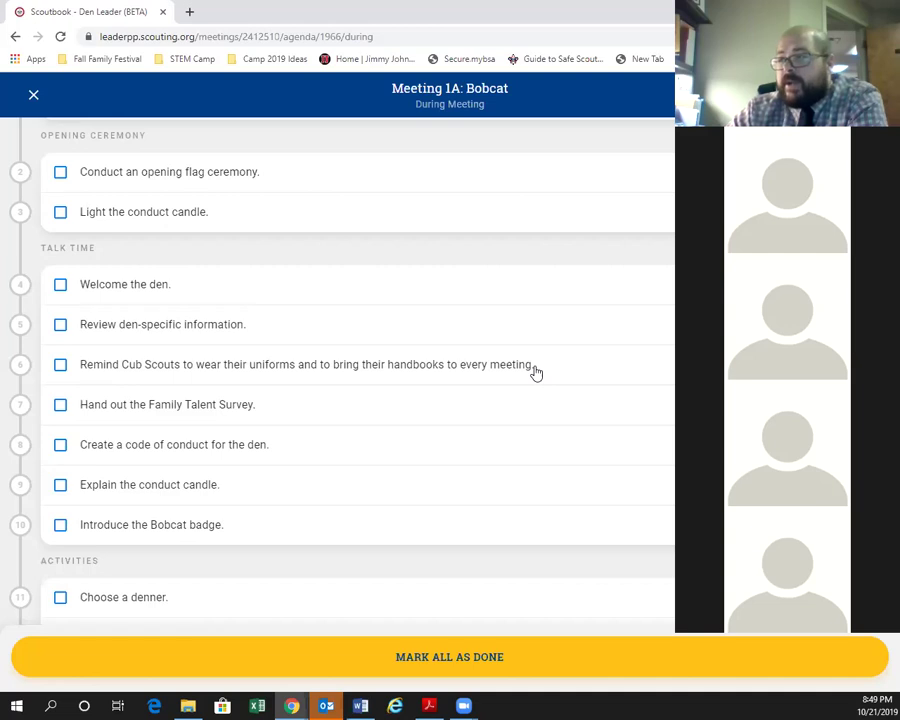
{"action": "left_click", "coordinate": [336, 405]}
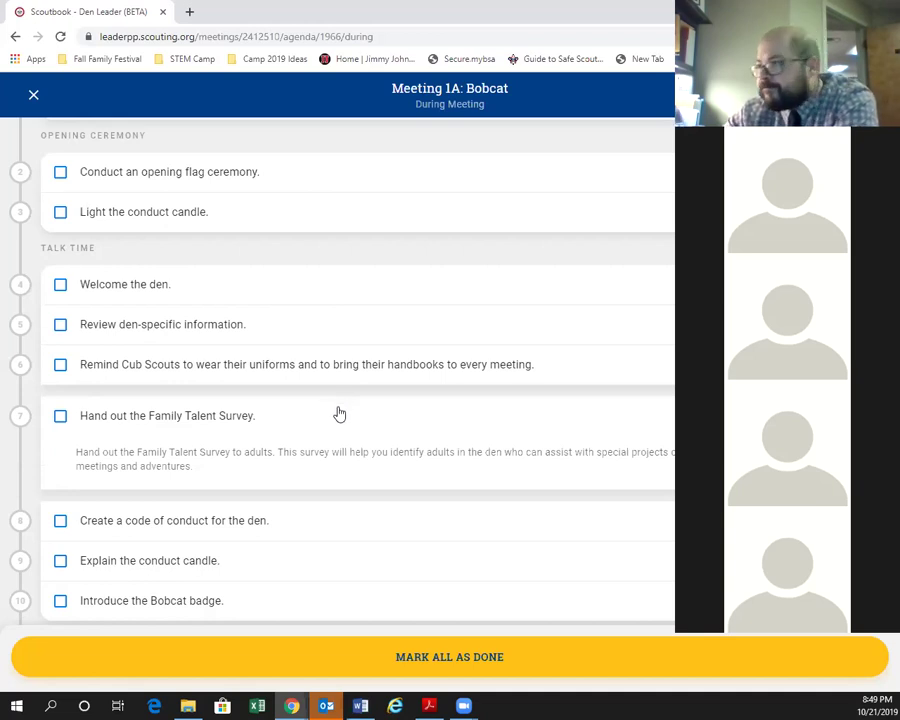
{"action": "left_click", "coordinate": [336, 411]}
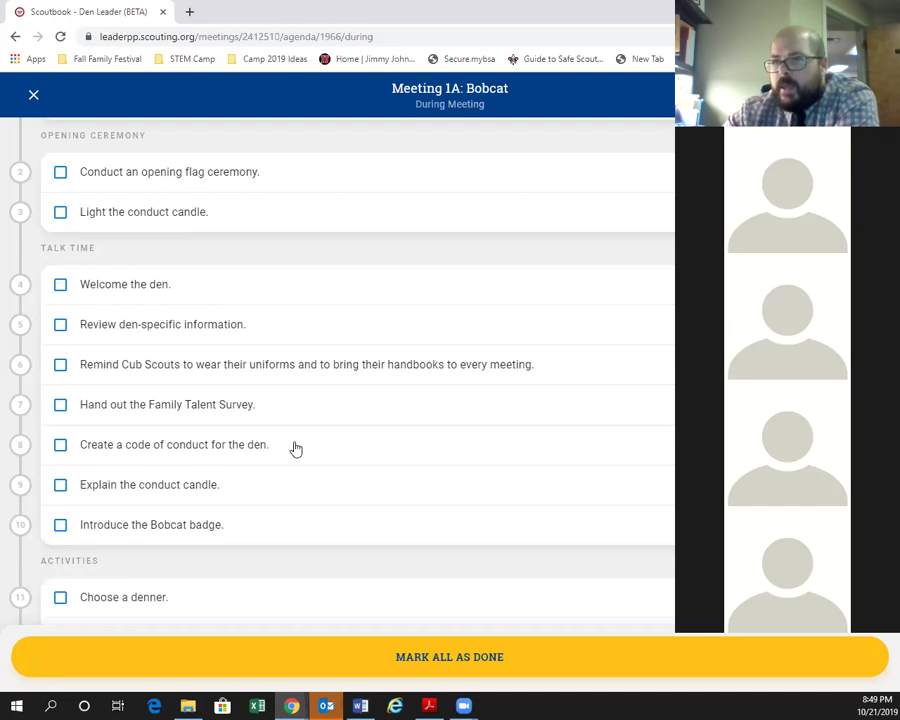
{"action": "left_click", "coordinate": [296, 448]}
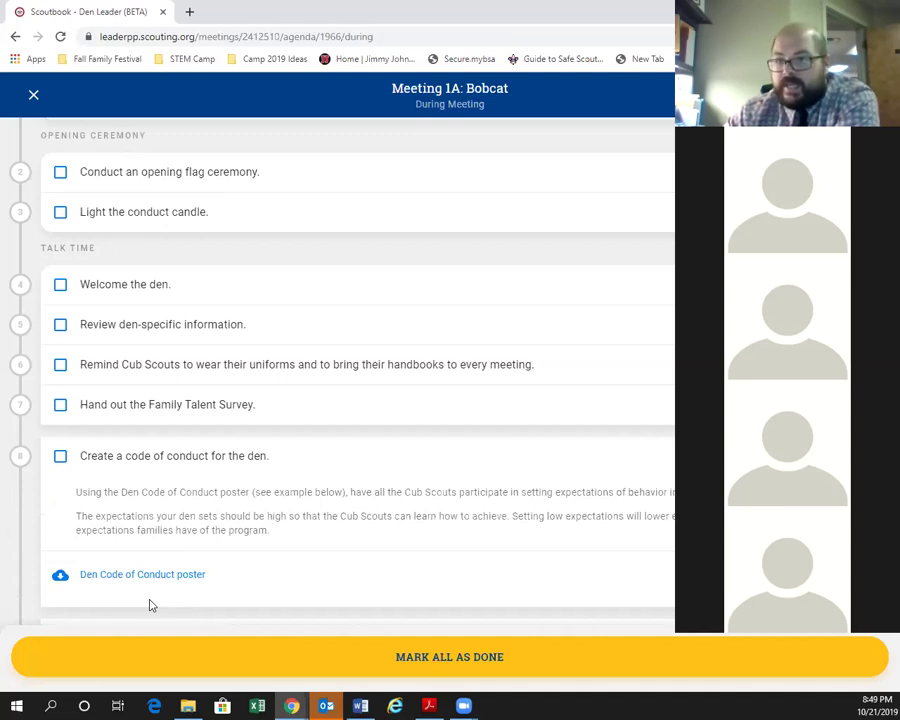
Collapse the code of conduct and review the Explain the conduct candle and Introduce the Bobcat badge steps.
{"action": "left_click", "coordinate": [288, 460]}
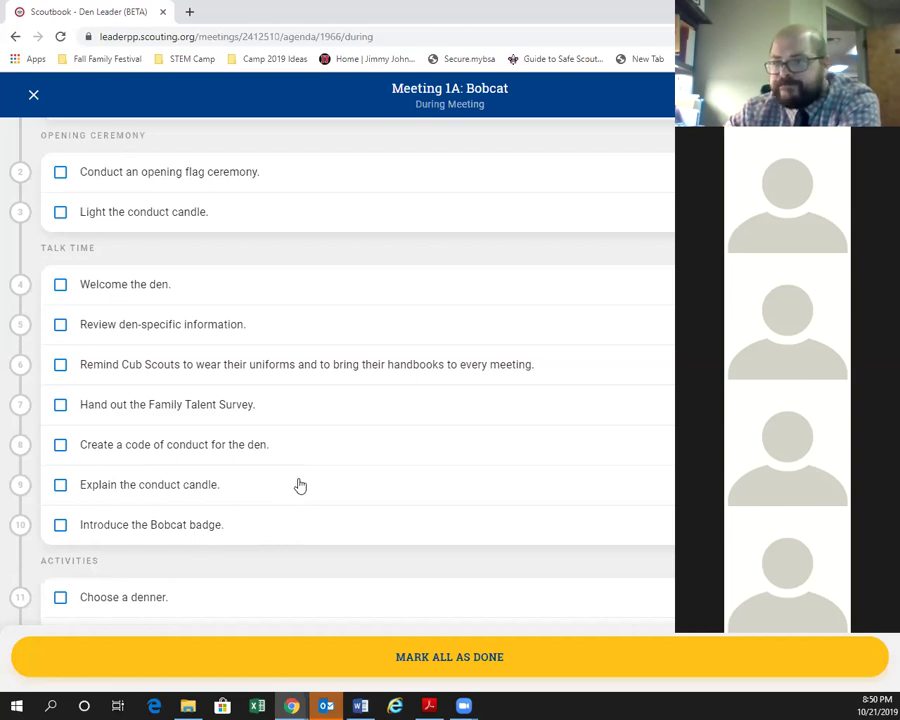
{"action": "left_click", "coordinate": [430, 499]}
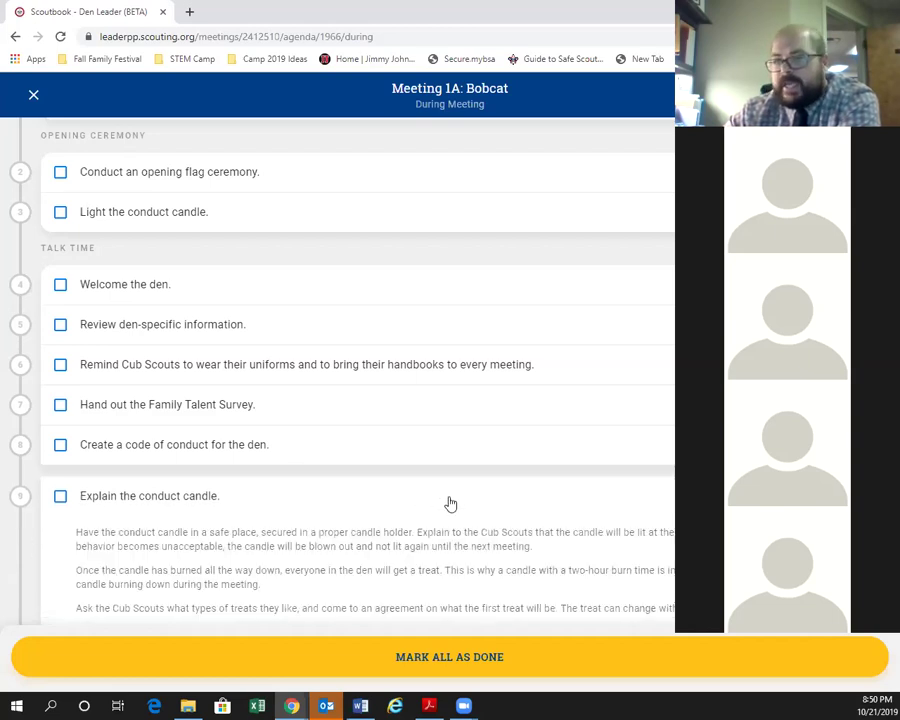
{"action": "scroll", "coordinate": [450, 498], "scroll_direction": "down", "scroll_amount": 1}
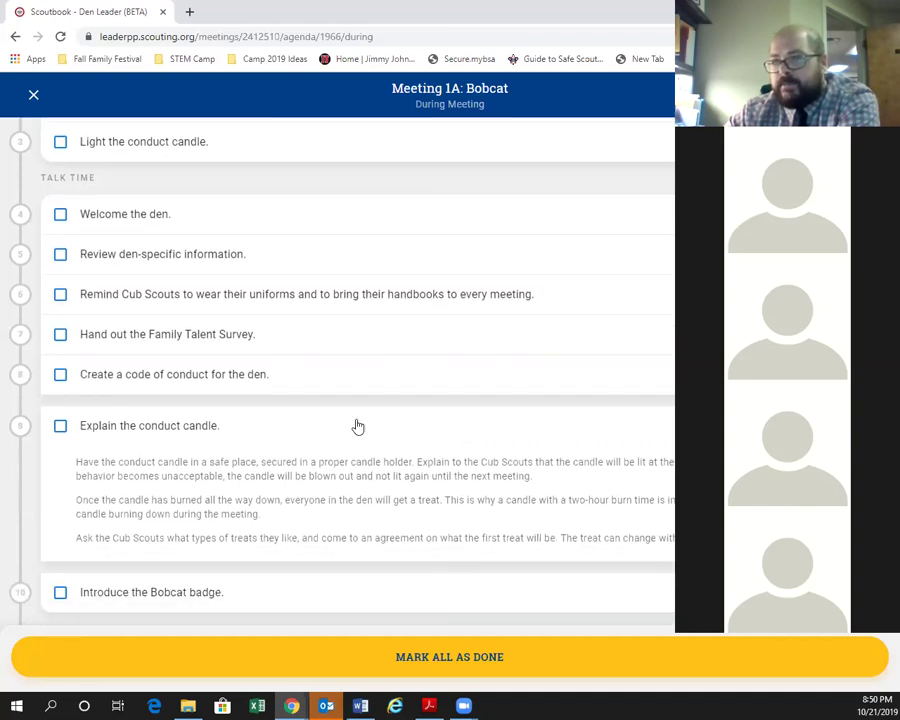
{"action": "left_click", "coordinate": [358, 427]}
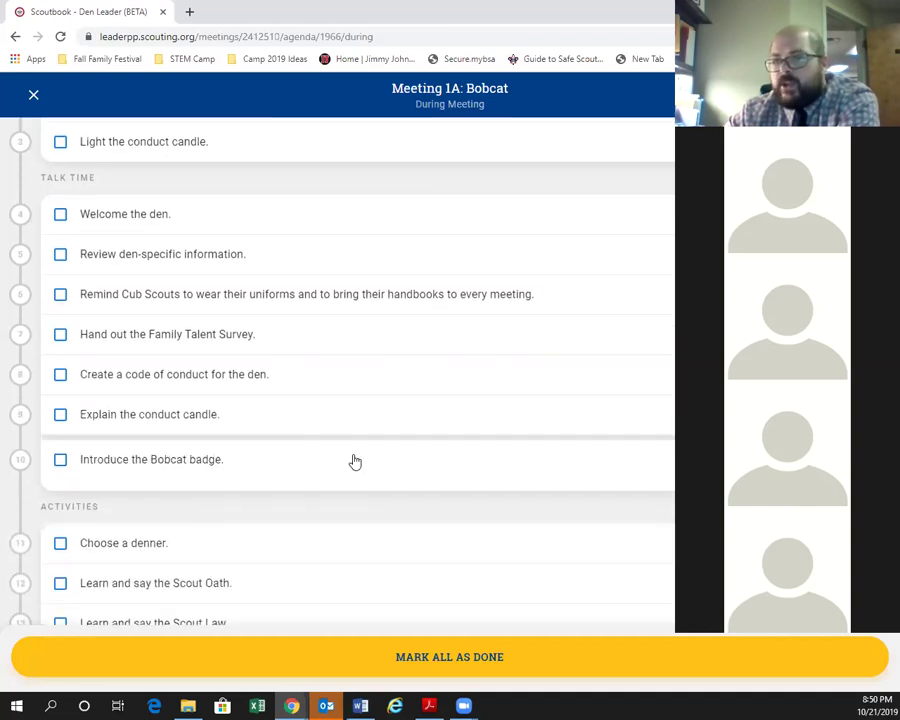
{"action": "left_click", "coordinate": [355, 461]}
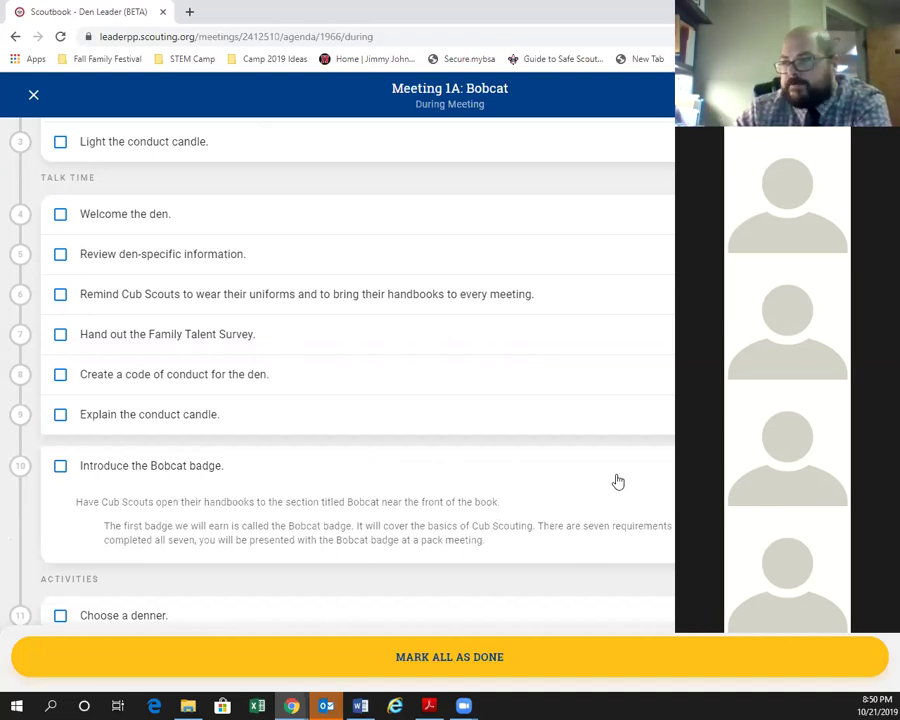
{"action": "left_click", "coordinate": [498, 490]}
{"action": "scroll", "coordinate": [376, 352], "scroll_direction": "down", "scroll_amount": 3}
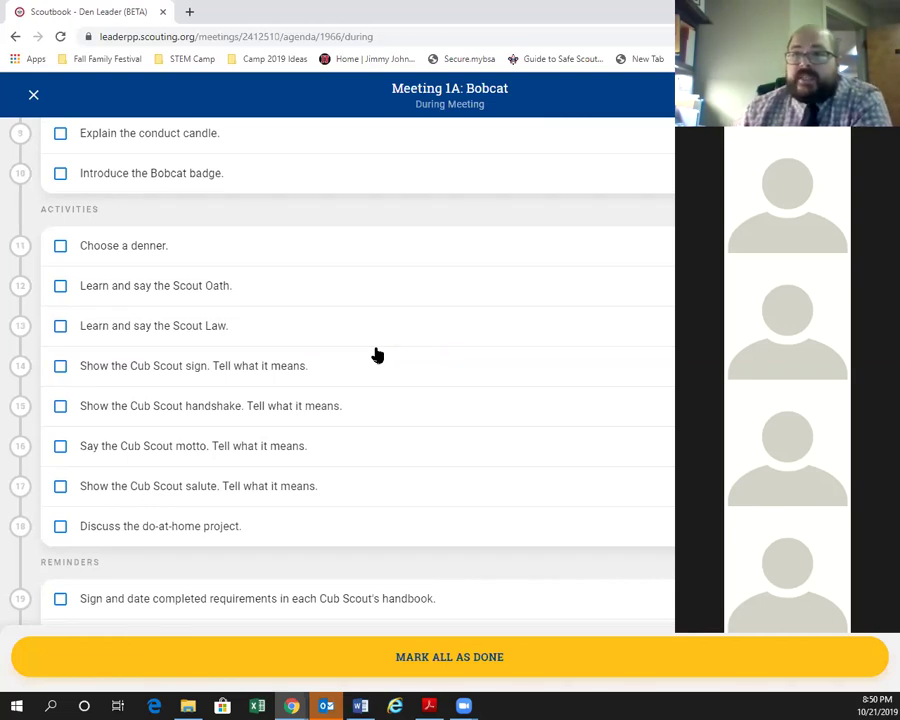
Read the Choose a denner, Scout Oath and Scout Law activity details, collapsing each afterward.
{"action": "left_click", "coordinate": [321, 250]}
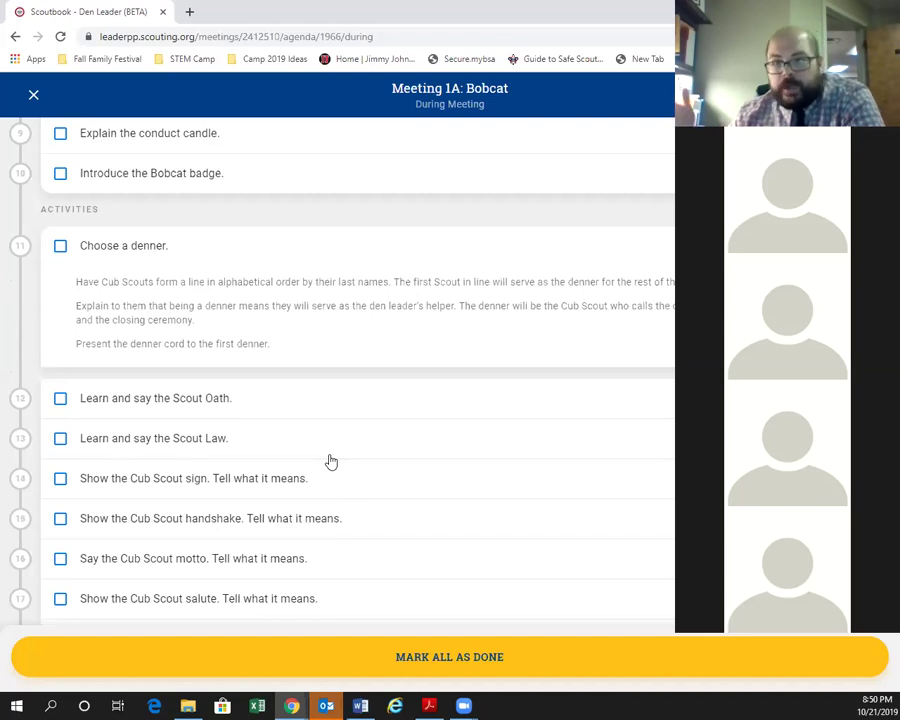
{"action": "left_click", "coordinate": [484, 250]}
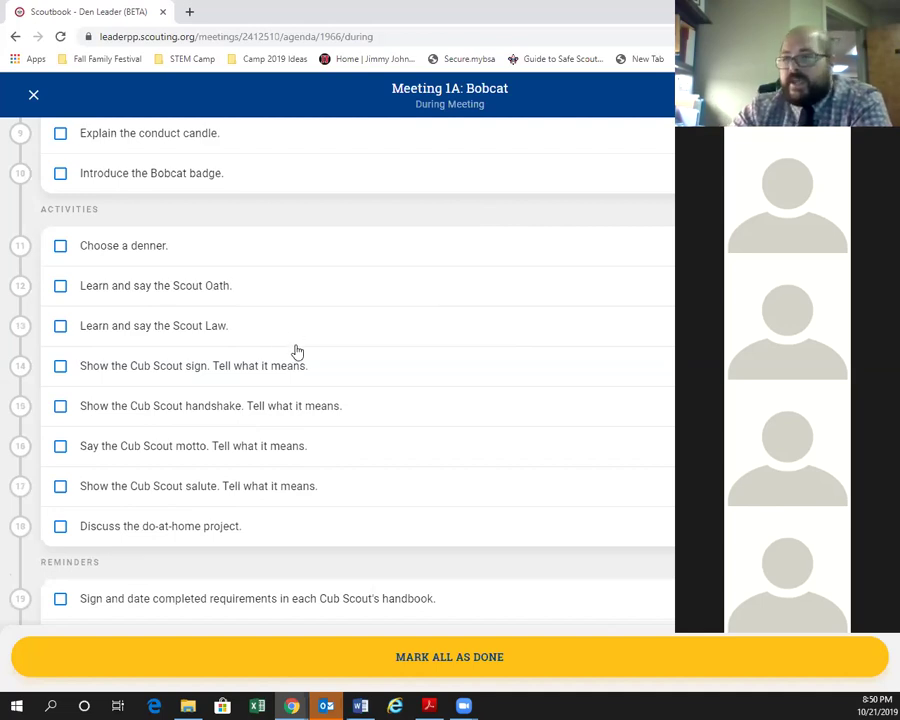
{"action": "left_click", "coordinate": [373, 300]}
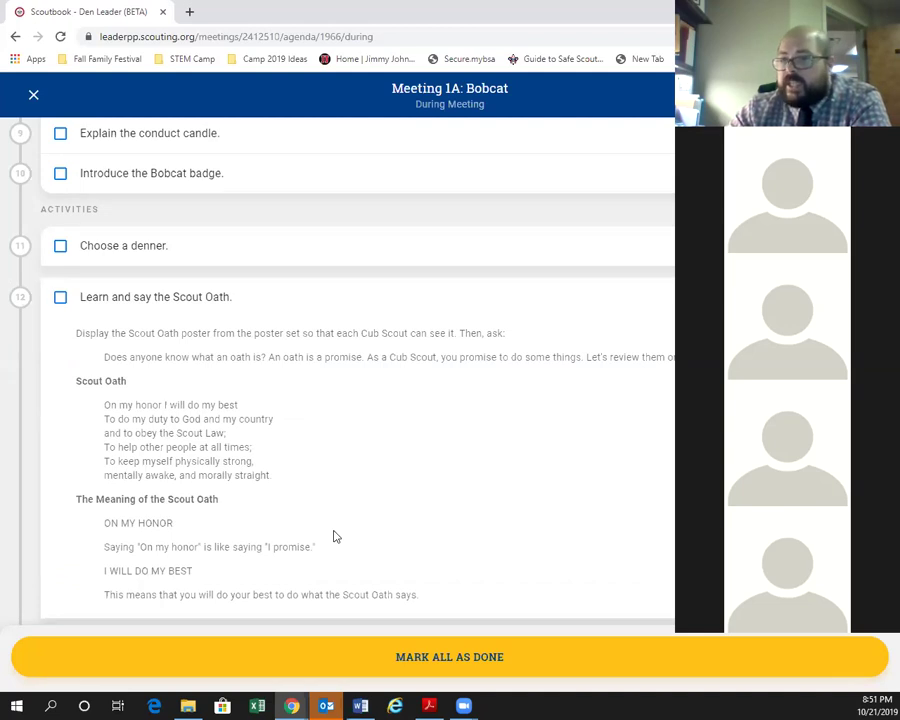
{"action": "scroll", "coordinate": [370, 372], "scroll_direction": "down", "scroll_amount": 1}
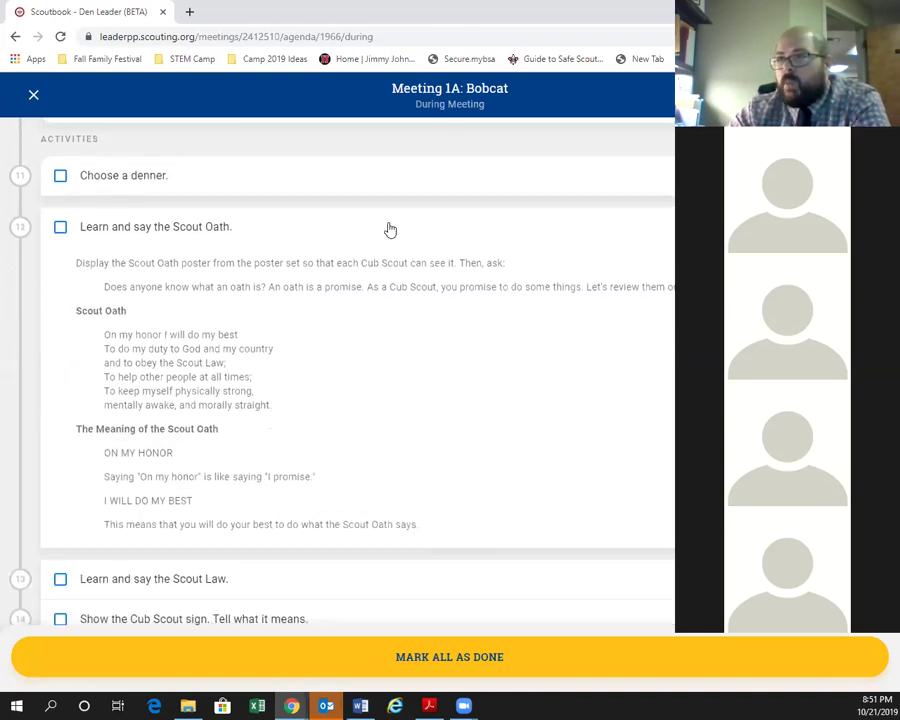
{"action": "left_click", "coordinate": [390, 230]}
{"action": "left_click", "coordinate": [328, 266]}
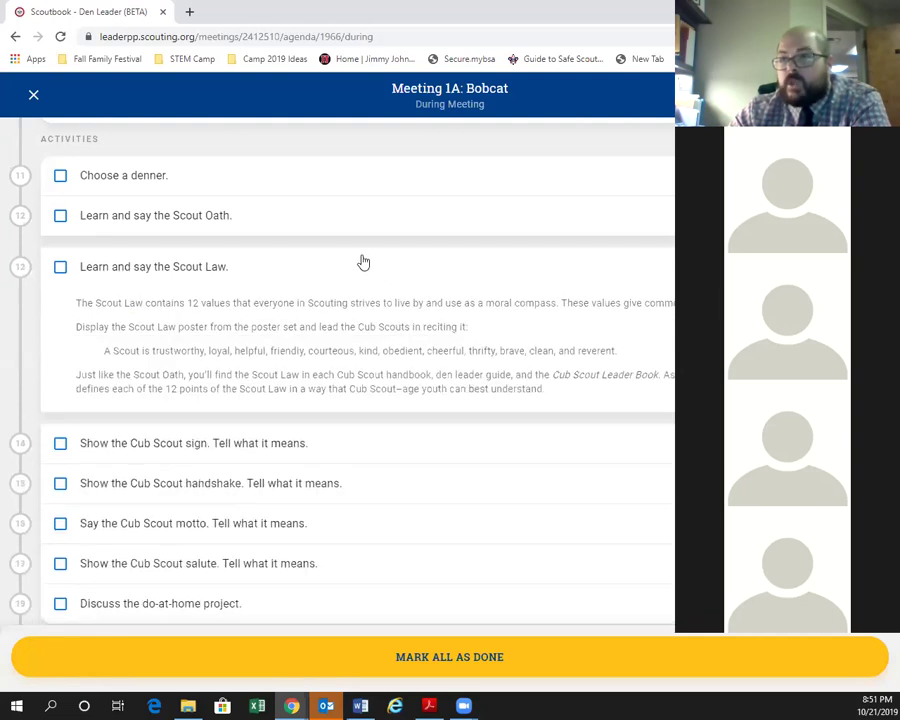
{"action": "left_click", "coordinate": [359, 270]}
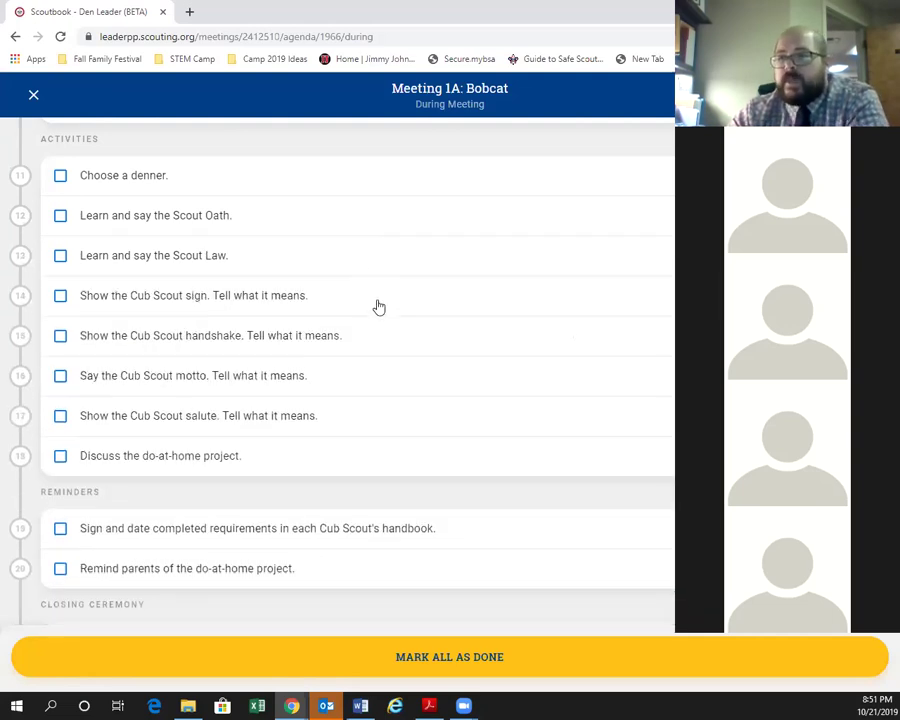
Check the Cub Scout sign, motto and salute activities, then expand Discuss the do-at-home project.
{"action": "left_click", "coordinate": [376, 305]}
{"action": "left_click", "coordinate": [374, 312]}
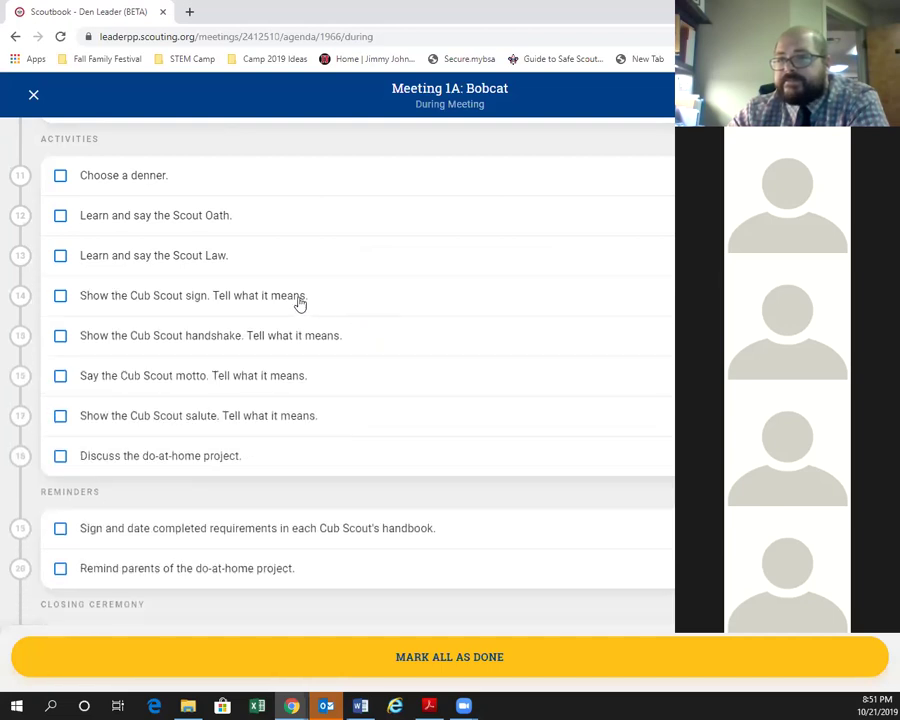
{"action": "left_click", "coordinate": [346, 382]}
{"action": "left_click", "coordinate": [348, 388]}
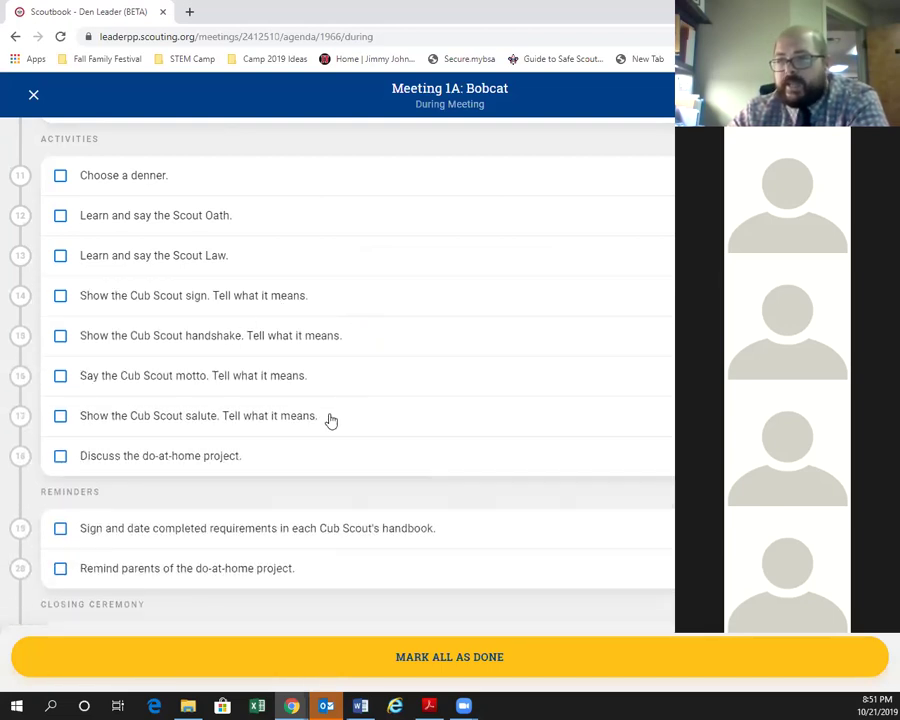
{"action": "left_click", "coordinate": [329, 420]}
{"action": "left_click", "coordinate": [325, 428]}
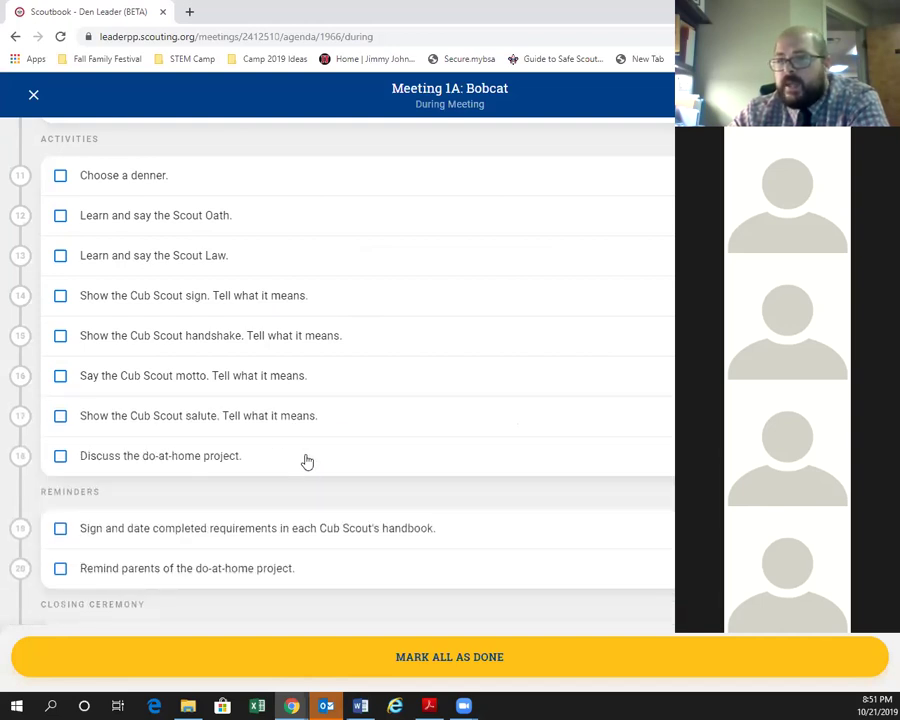
{"action": "left_click", "coordinate": [307, 461]}
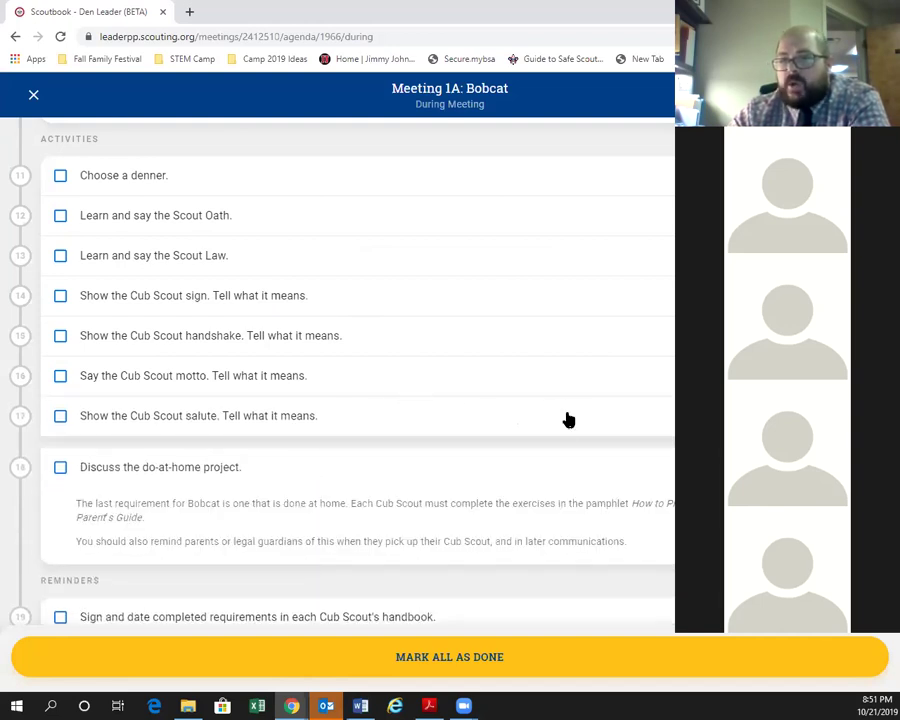
Collapse the do-at-home project and briefly review the sign-and-date reminder and Form a living circle steps.
{"action": "scroll", "coordinate": [540, 438], "scroll_direction": "down", "scroll_amount": 1}
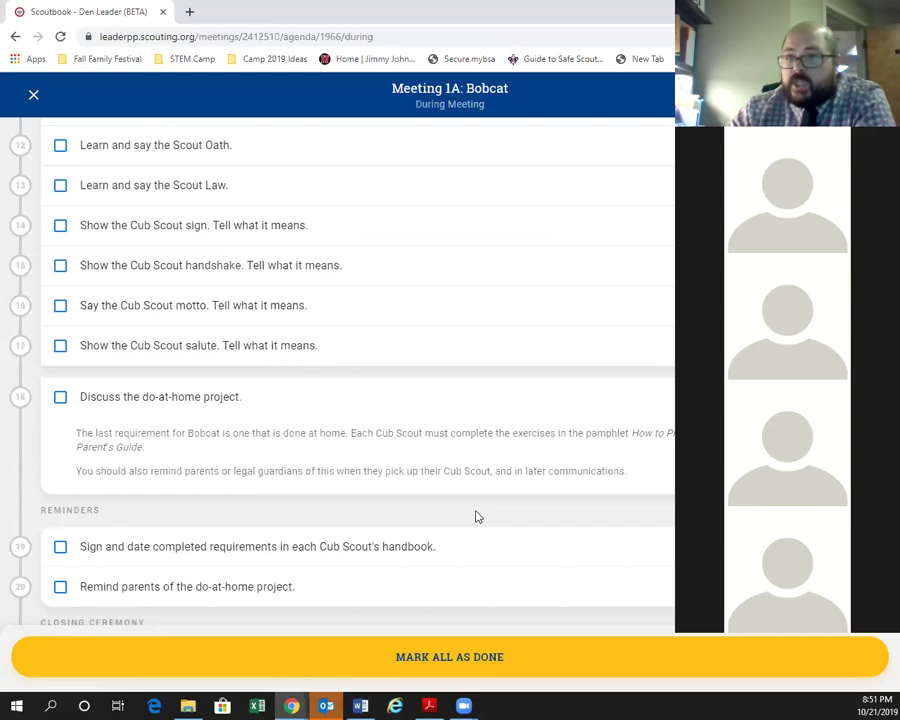
{"action": "left_click", "coordinate": [473, 405]}
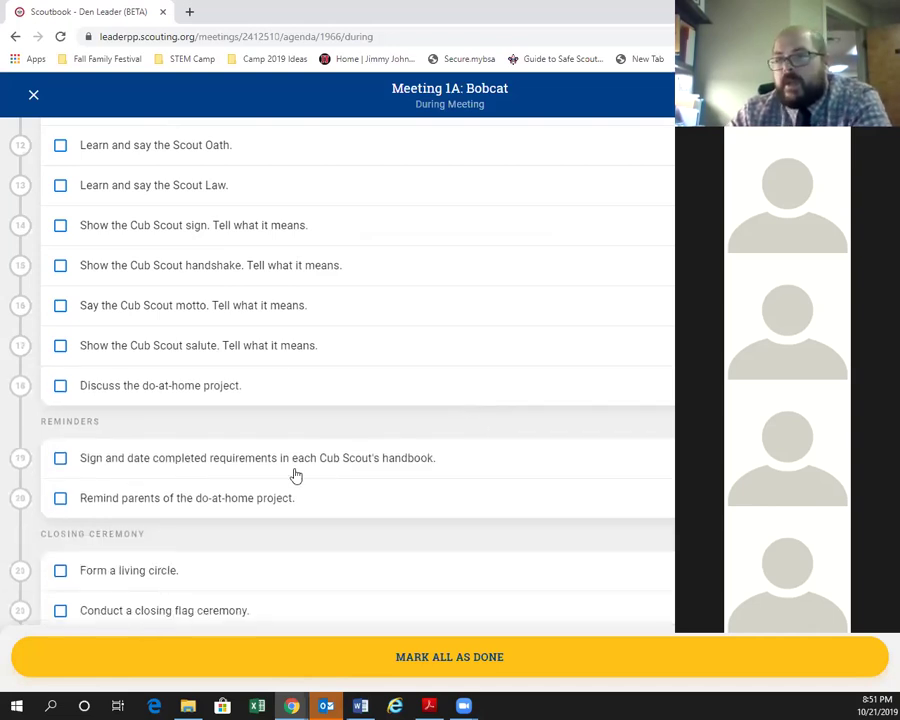
{"action": "scroll", "coordinate": [240, 420], "scroll_direction": "down", "scroll_amount": 1}
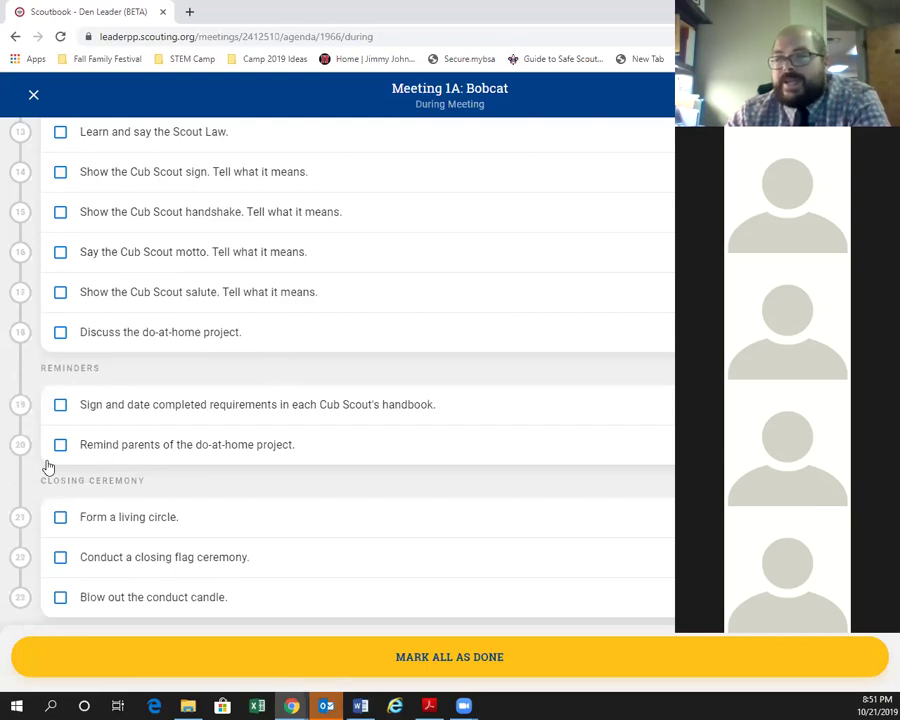
{"action": "left_click", "coordinate": [378, 404]}
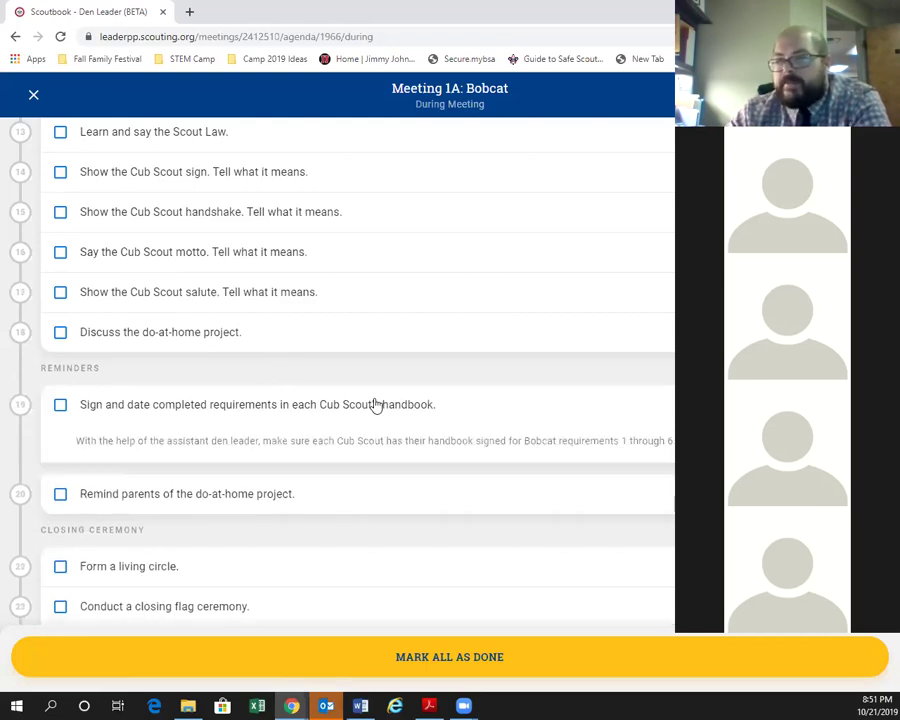
{"action": "left_click", "coordinate": [381, 405]}
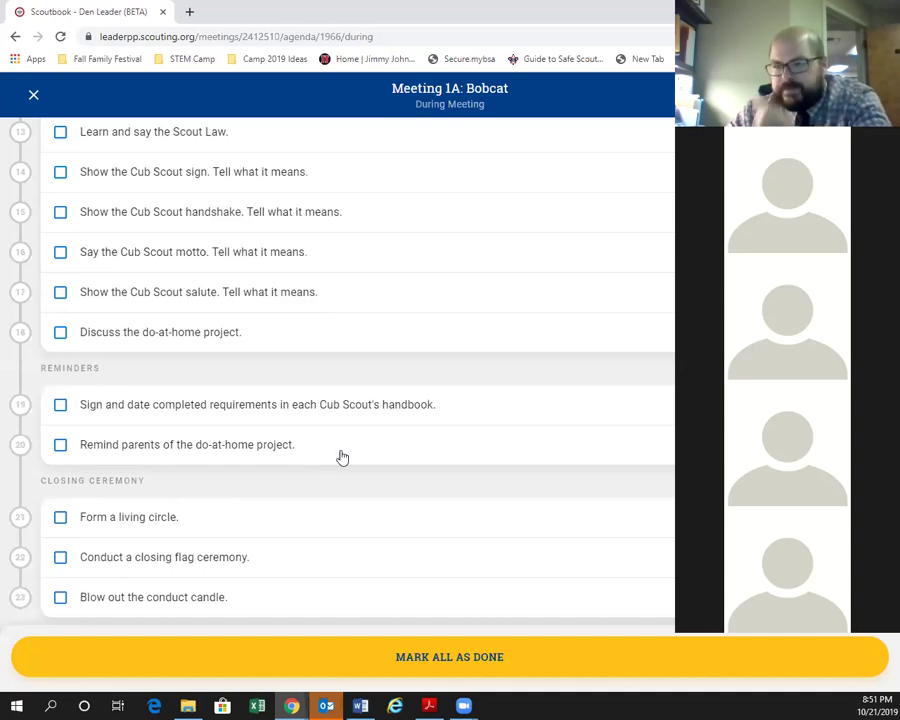
{"action": "left_click", "coordinate": [296, 526]}
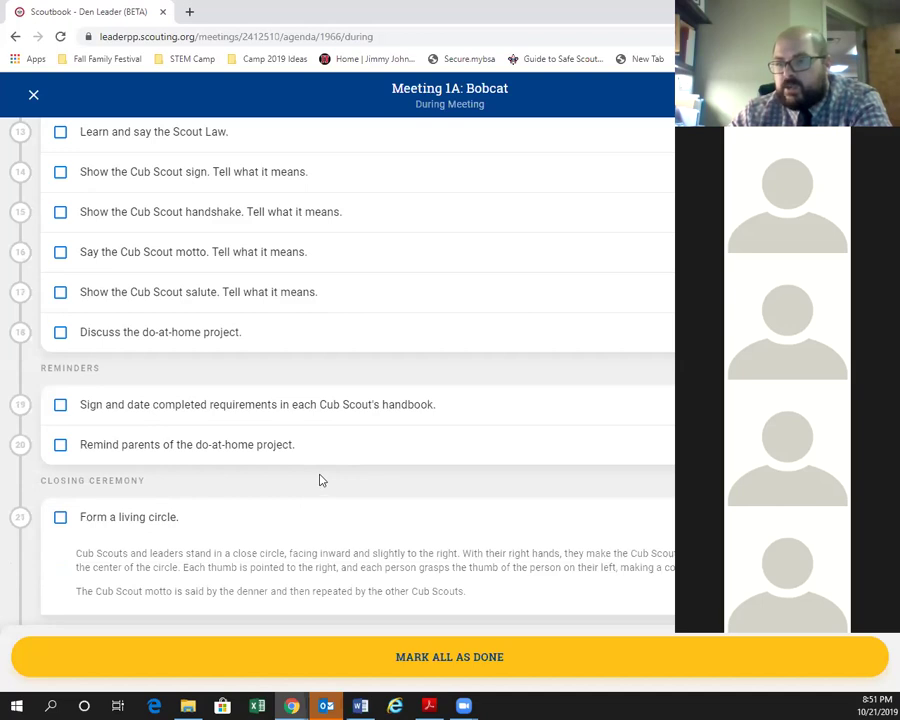
{"action": "scroll", "coordinate": [320, 480], "scroll_direction": "down", "scroll_amount": 1}
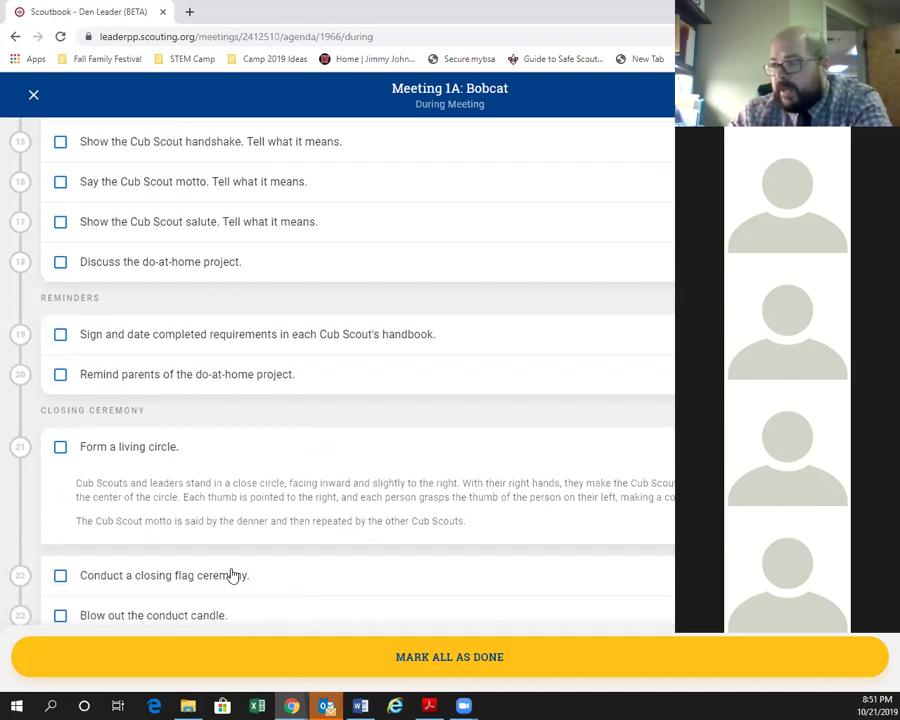
{"action": "left_click", "coordinate": [256, 472]}
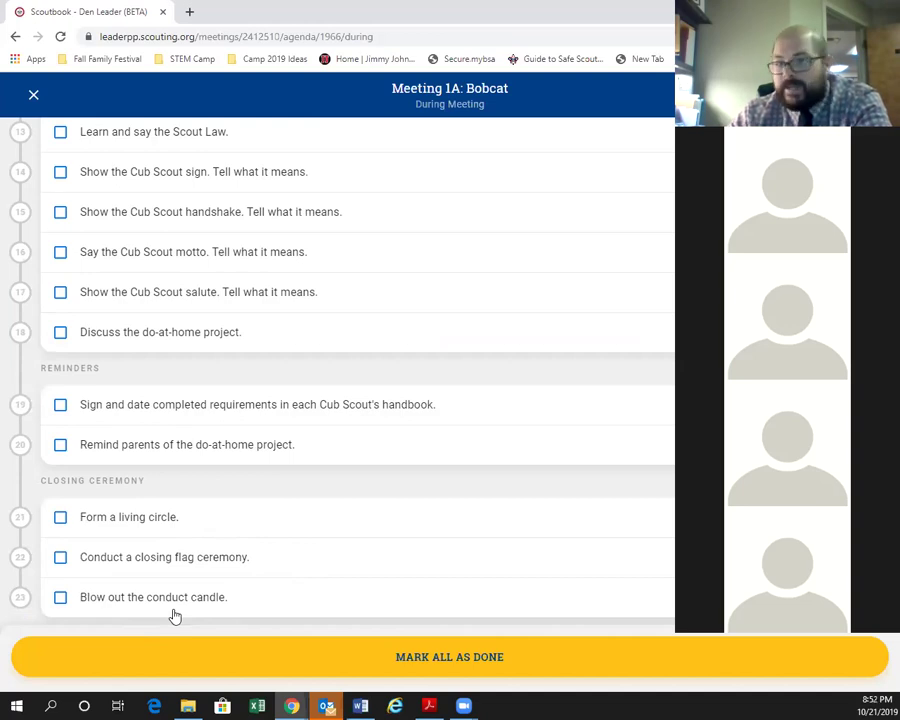
Mark all During Meeting steps as done and close the agenda back to the Bobcat overview.
{"action": "left_click", "coordinate": [436, 665]}
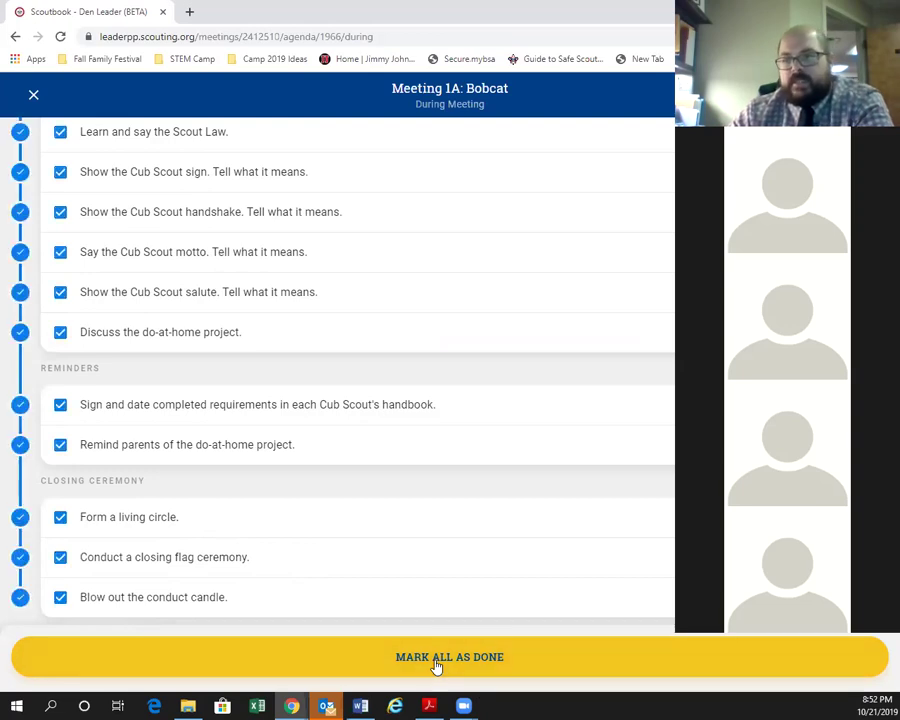
{"action": "scroll", "coordinate": [78, 484], "scroll_direction": "up", "scroll_amount": 5}
{"action": "scroll", "coordinate": [82, 482], "scroll_direction": "up", "scroll_amount": 3}
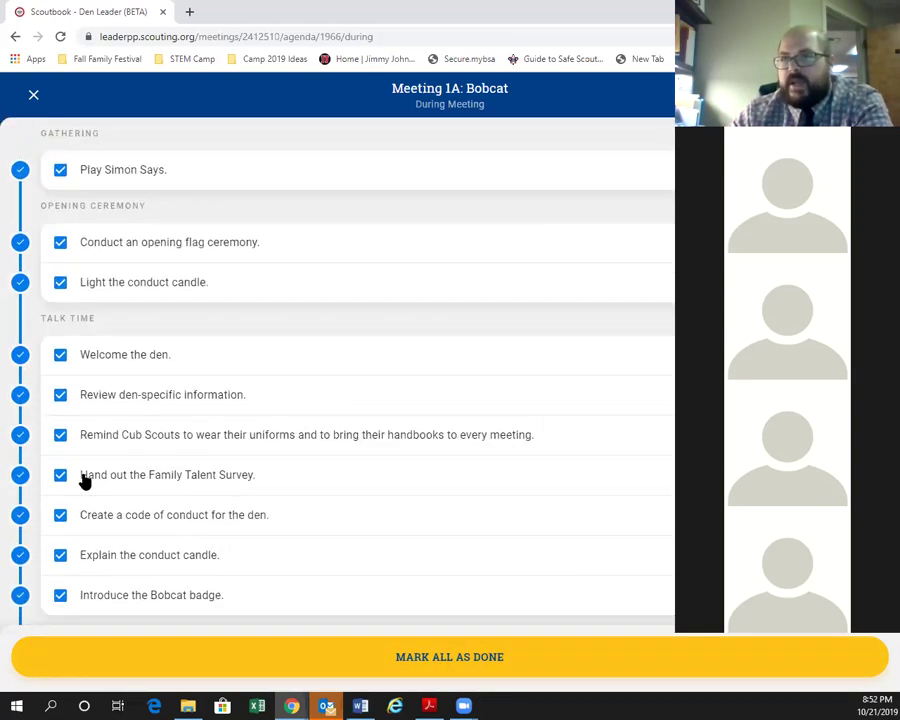
{"action": "left_click", "coordinate": [33, 94]}
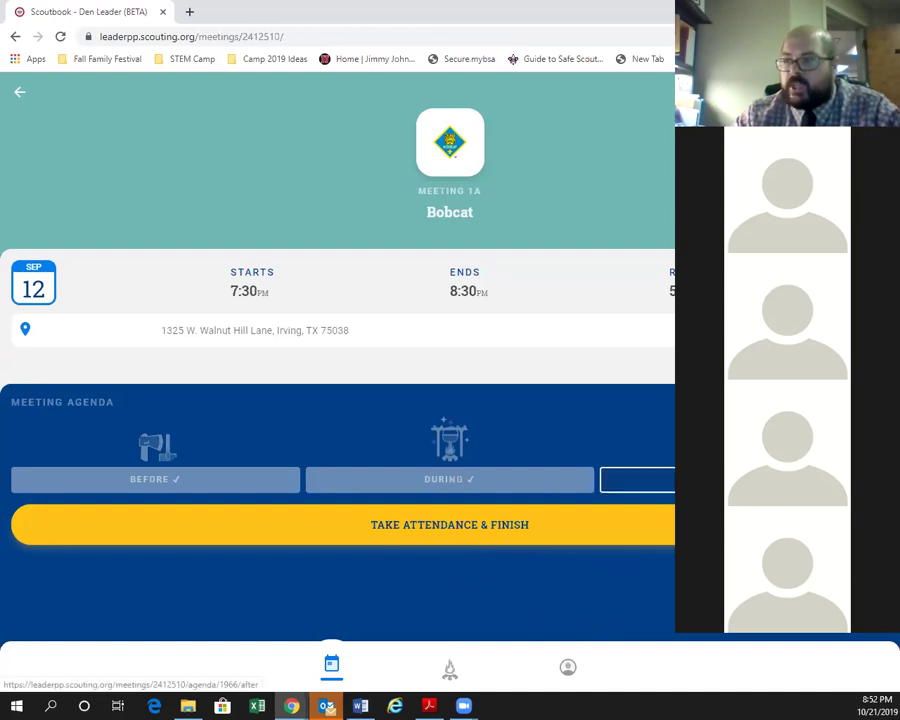
In the After Meeting agenda, check off 'Clean up the meeting area.' and close it.
{"action": "left_click", "coordinate": [637, 480]}
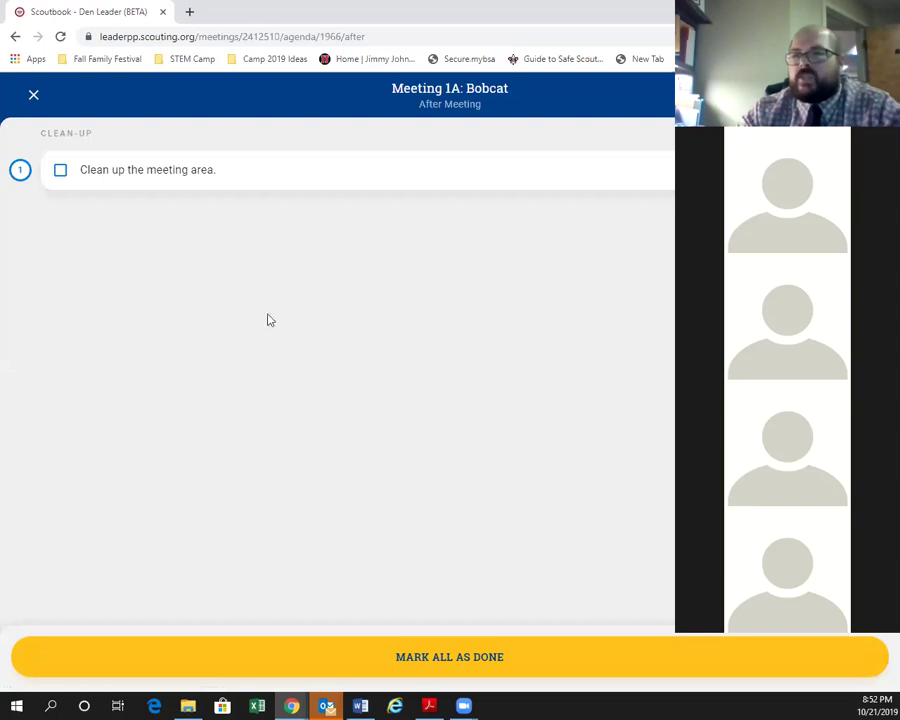
{"action": "left_click", "coordinate": [212, 172]}
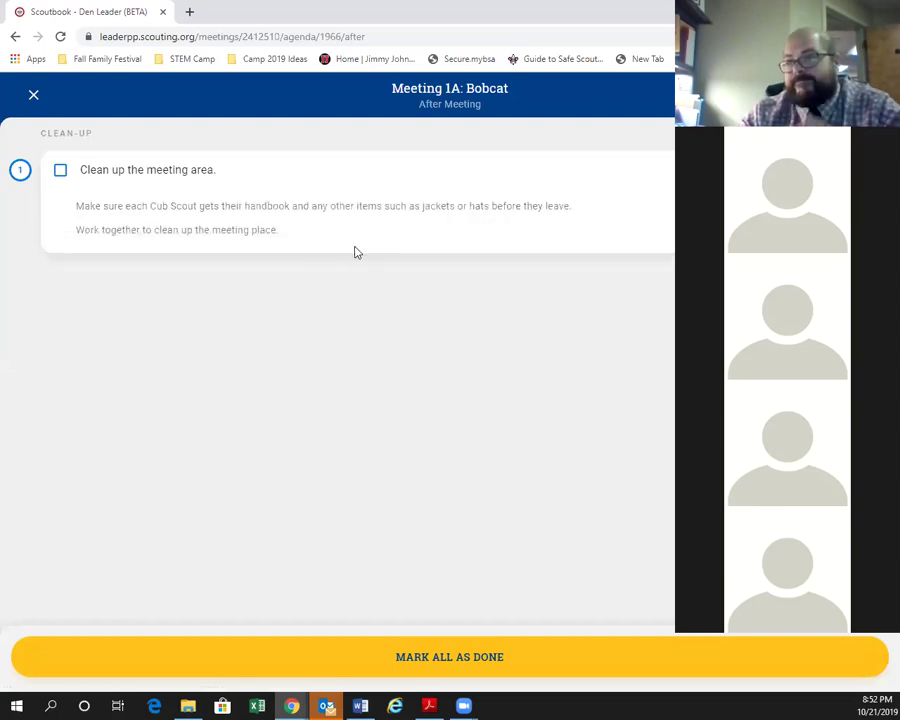
{"action": "left_click", "coordinate": [181, 172]}
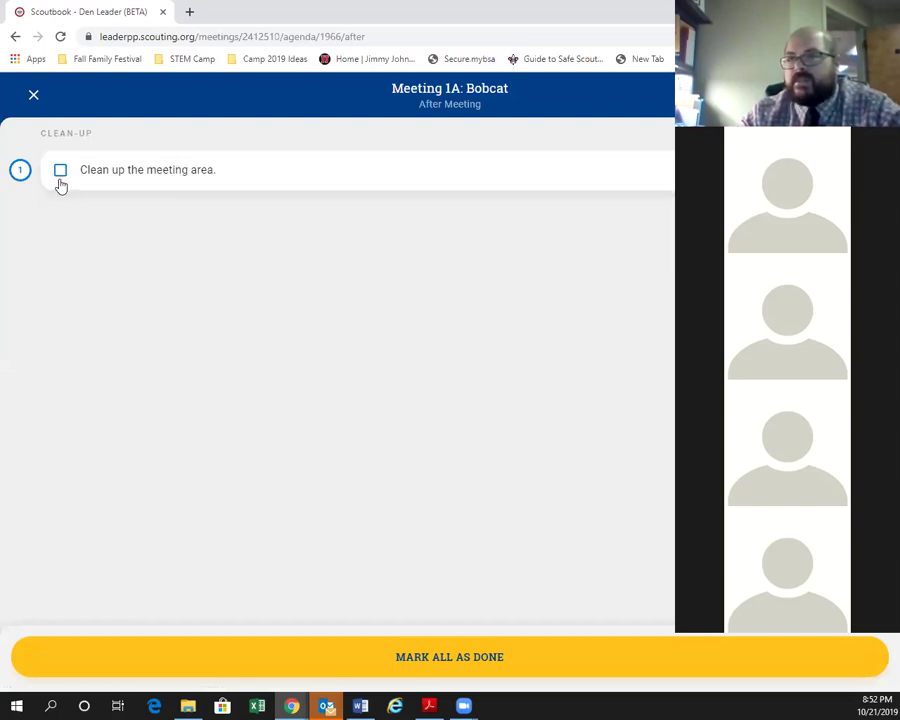
{"action": "left_click", "coordinate": [61, 180]}
{"action": "left_click", "coordinate": [60, 175]}
{"action": "left_click", "coordinate": [31, 97]}
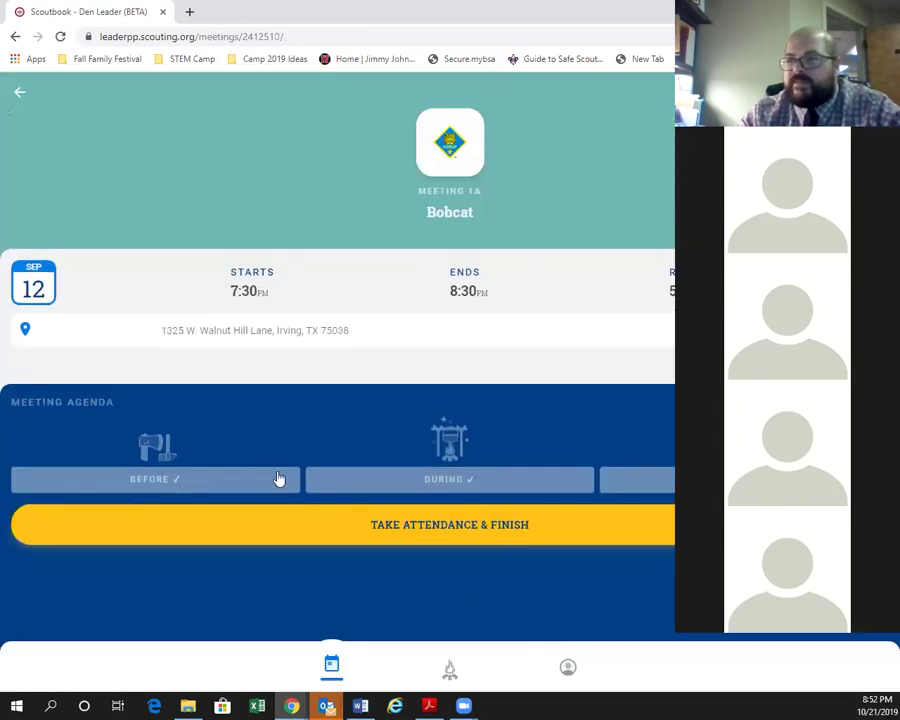
Take attendance with five scouts marked present, submit the update, and return to the Bobcat overview.
{"action": "left_click", "coordinate": [291, 522]}
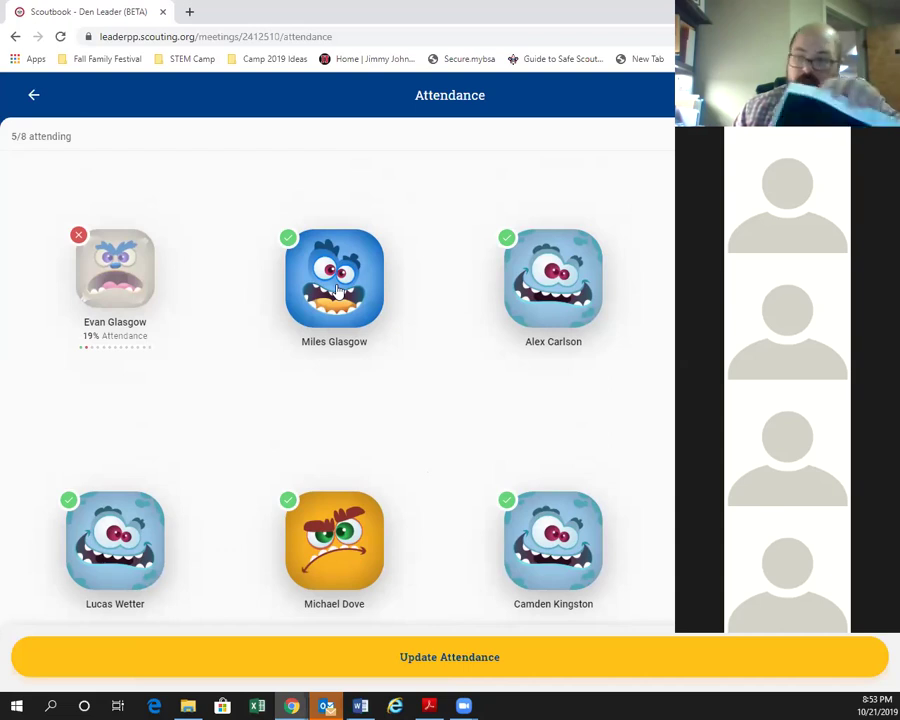
{"action": "left_click", "coordinate": [338, 290]}
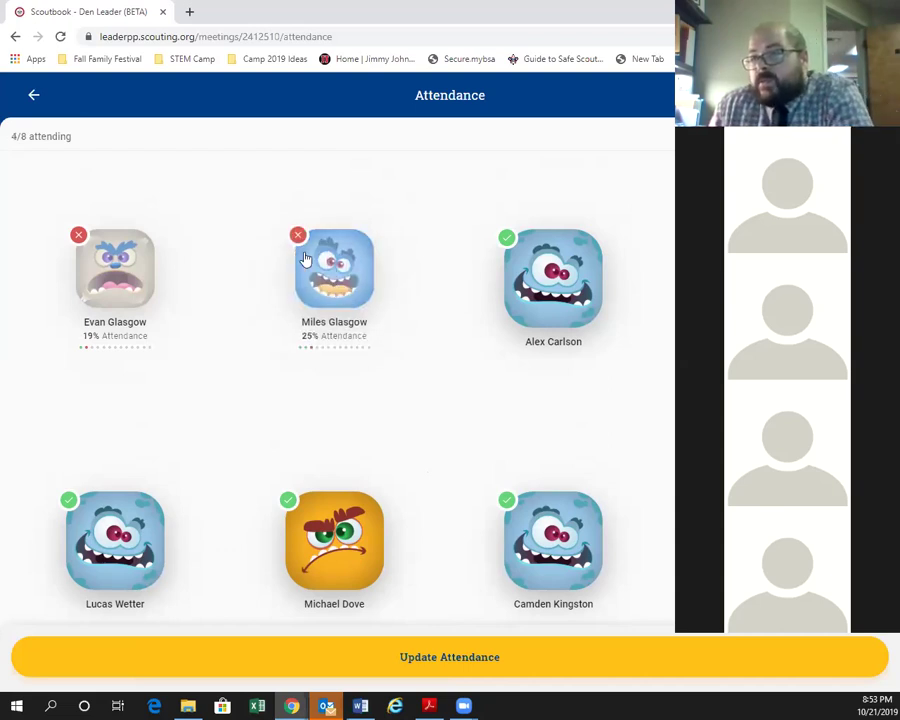
{"action": "left_click", "coordinate": [296, 257]}
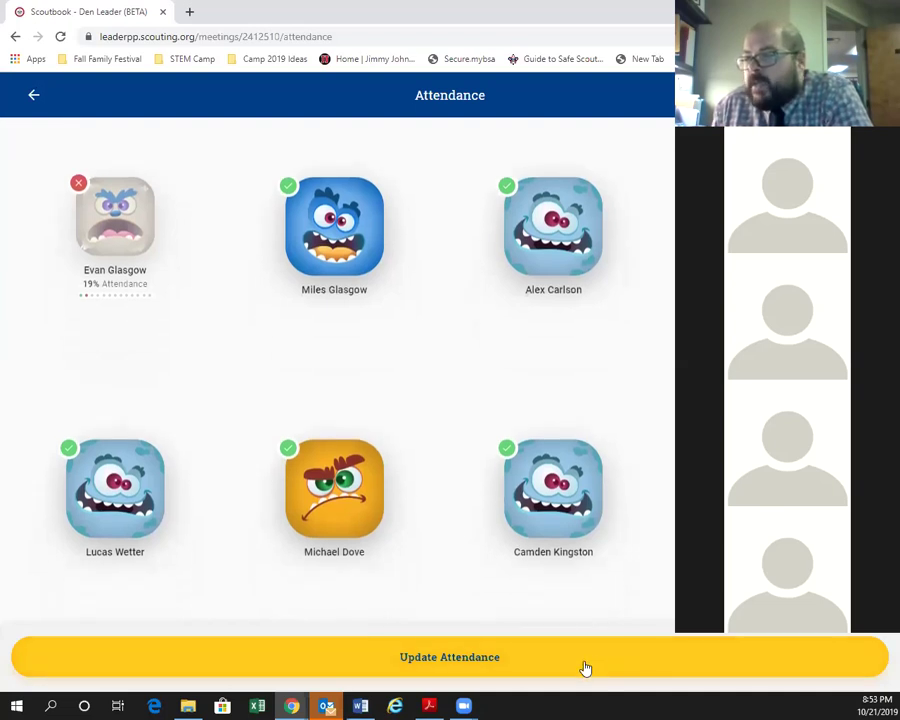
{"action": "left_click", "coordinate": [575, 663]}
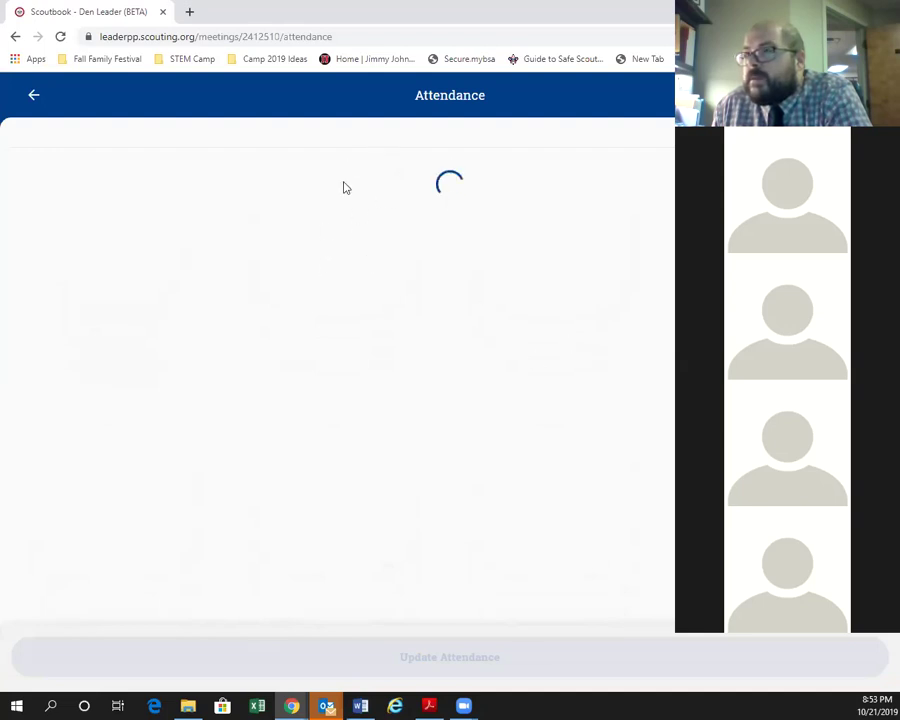
{"action": "left_click", "coordinate": [33, 95]}
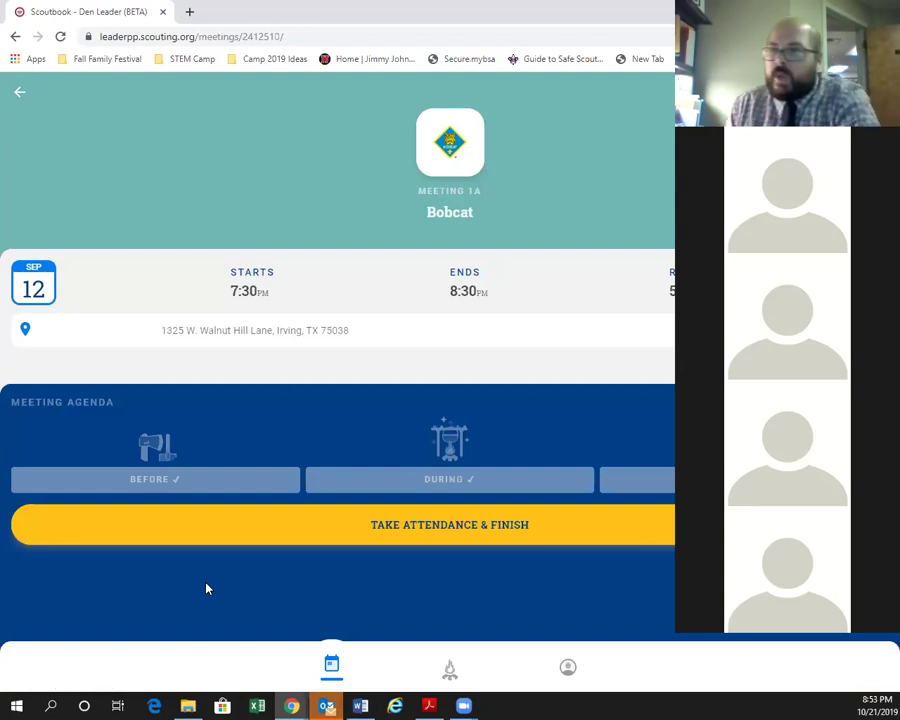
View the DURING agenda of Bear Necessities 2 of 2, then go back to Your Meetings.
{"action": "left_click", "coordinate": [458, 672]}
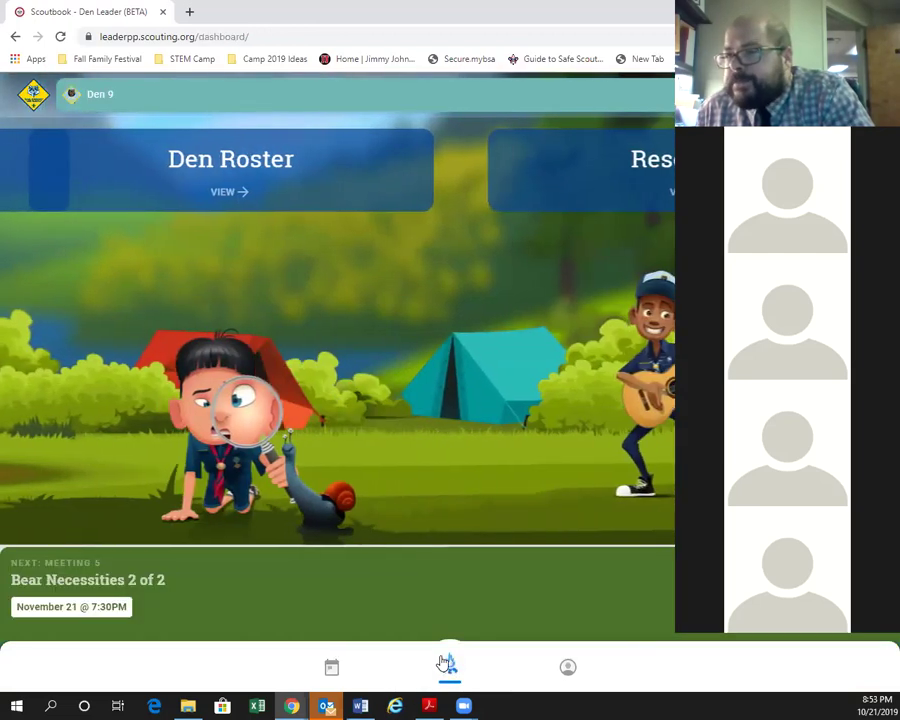
{"action": "left_click", "coordinate": [145, 578]}
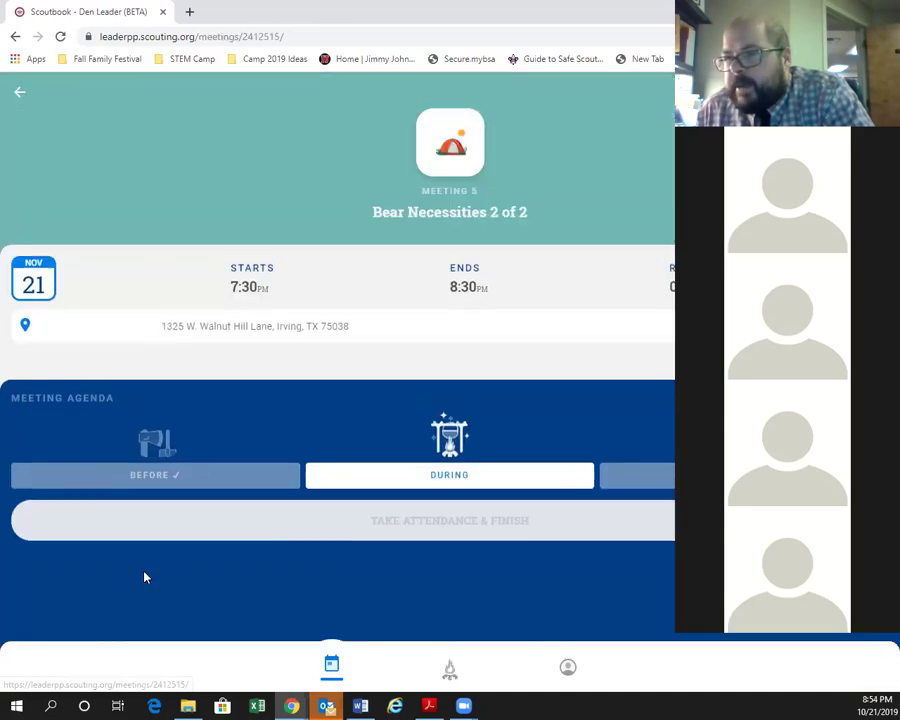
{"action": "left_click", "coordinate": [484, 481]}
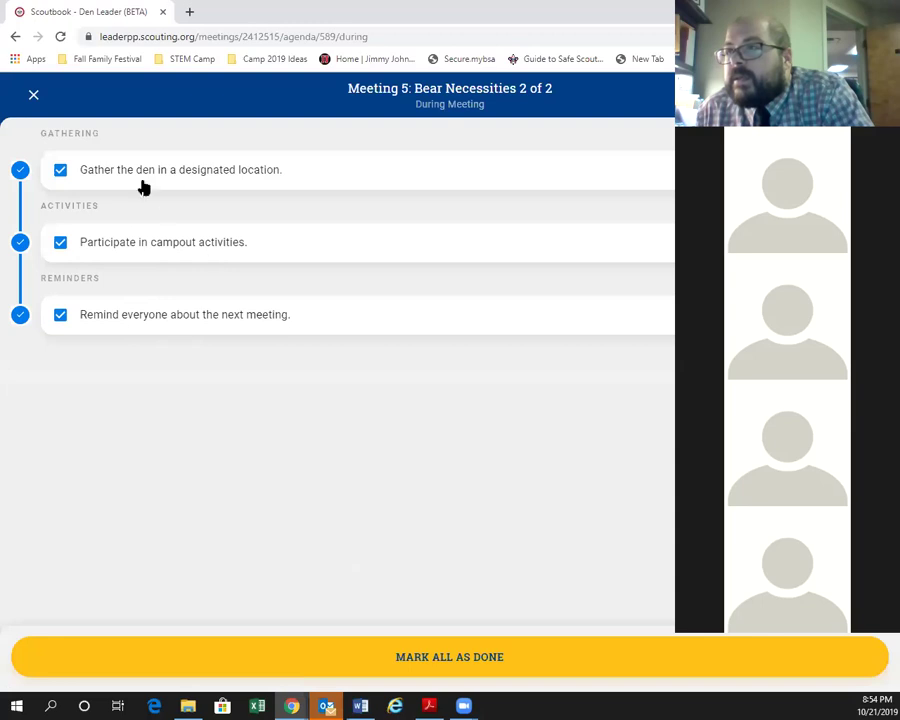
{"action": "left_click", "coordinate": [32, 96]}
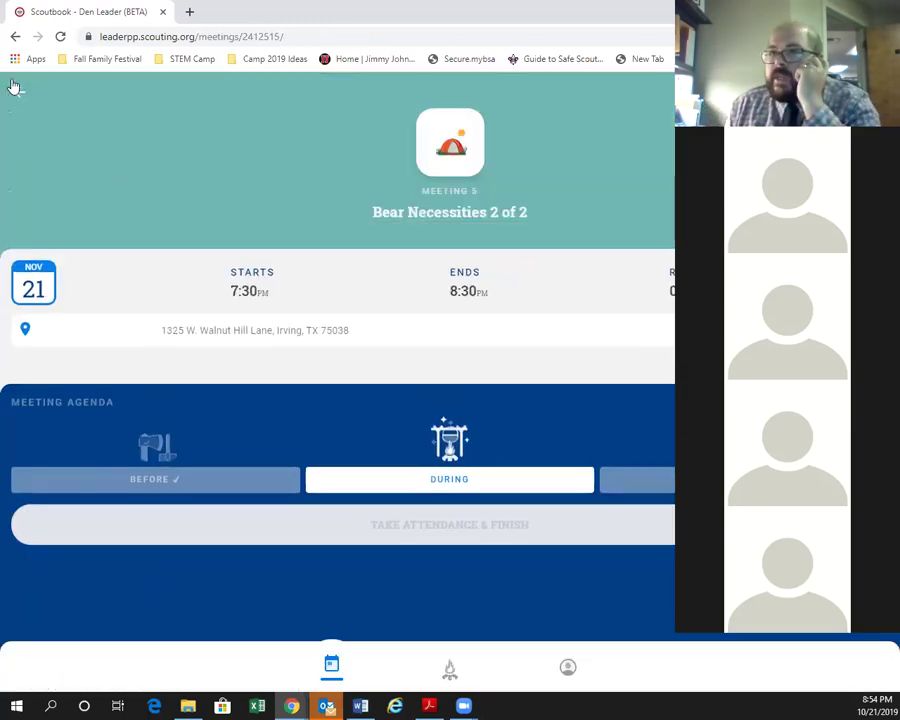
{"action": "left_click", "coordinate": [19, 91]}
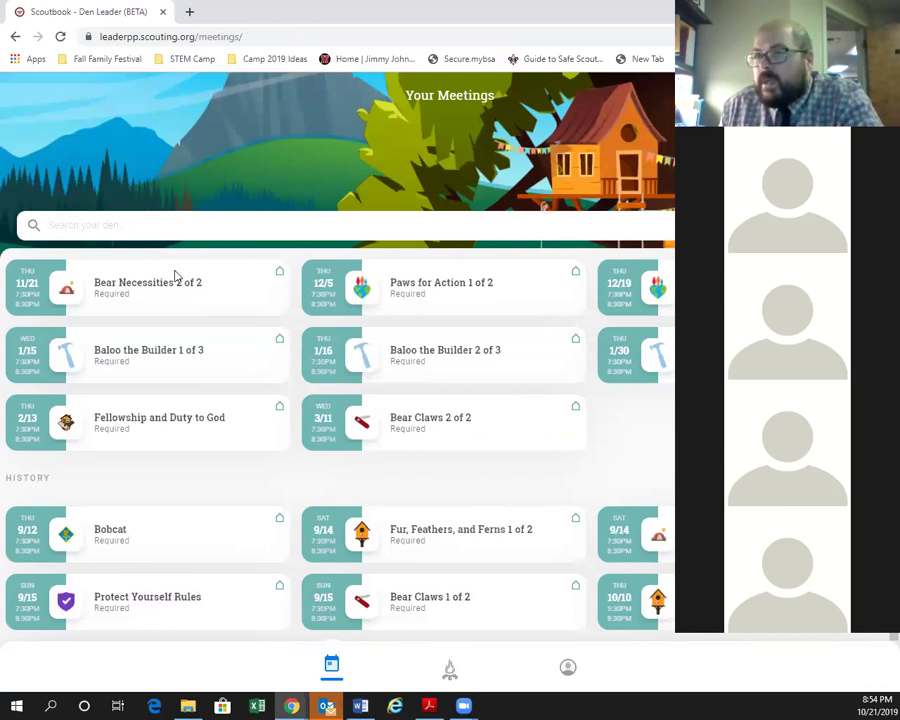
Open Fellowship and Duty to God's DURING agenda and scroll through its items.
{"action": "left_click", "coordinate": [132, 428]}
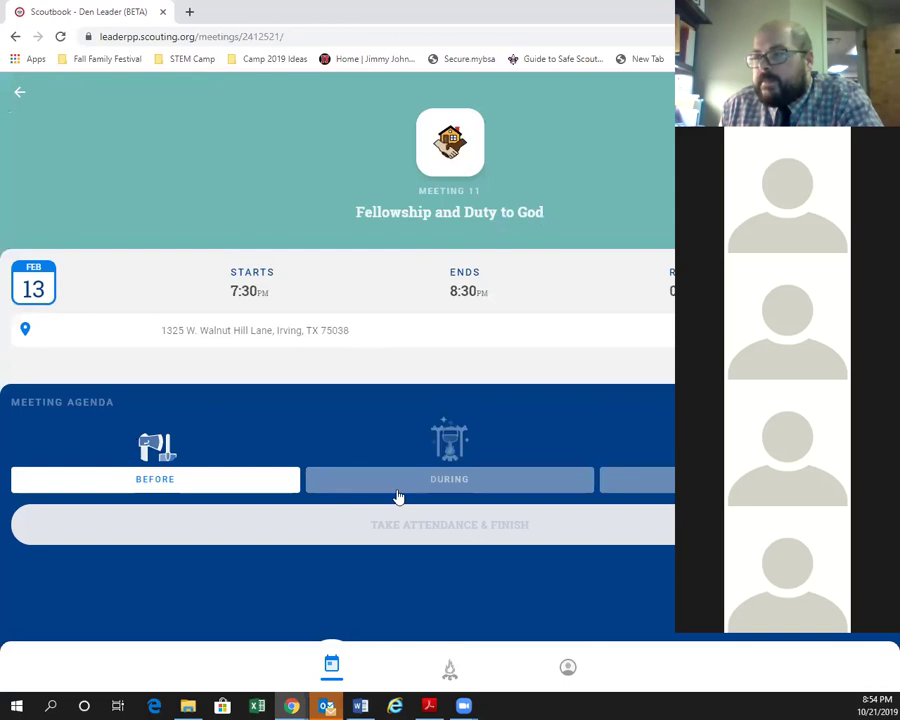
{"action": "left_click", "coordinate": [400, 492]}
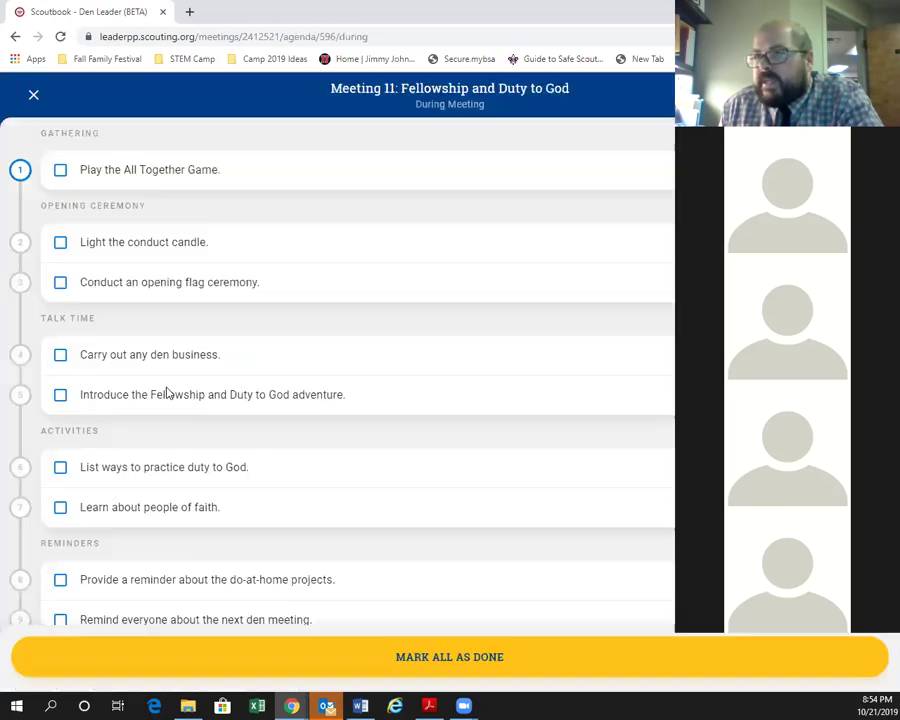
{"action": "scroll", "coordinate": [404, 316], "scroll_direction": "down", "scroll_amount": 1}
{"action": "scroll", "coordinate": [322, 338], "scroll_direction": "down", "scroll_amount": 1}
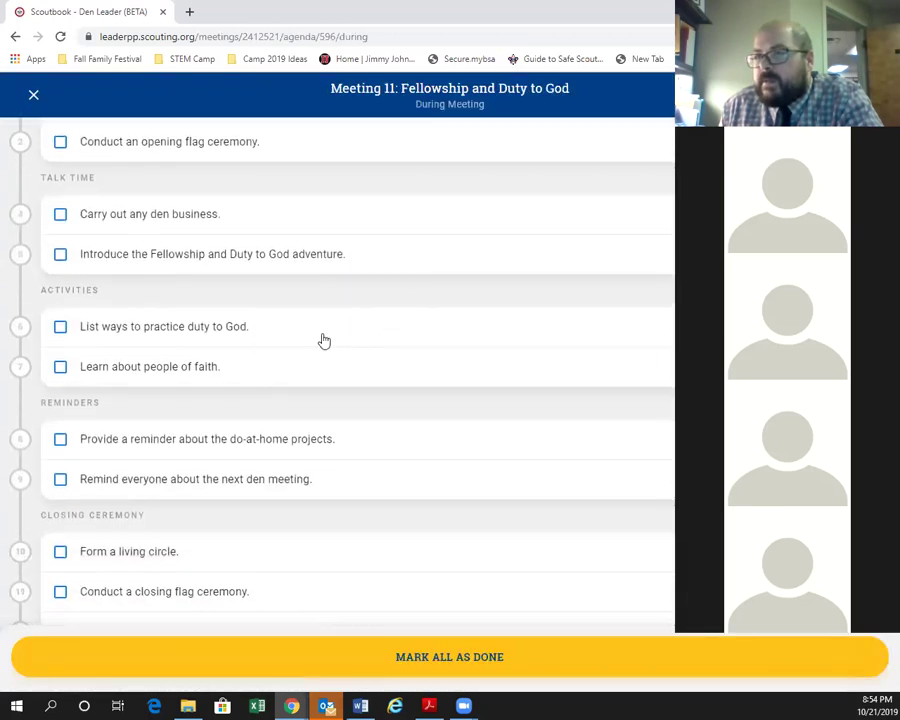
Expand and collapse the duty to God item's description, then return to the Den 9 dashboard.
{"action": "left_click", "coordinate": [278, 338]}
{"action": "left_click", "coordinate": [284, 345]}
{"action": "left_click", "coordinate": [235, 338]}
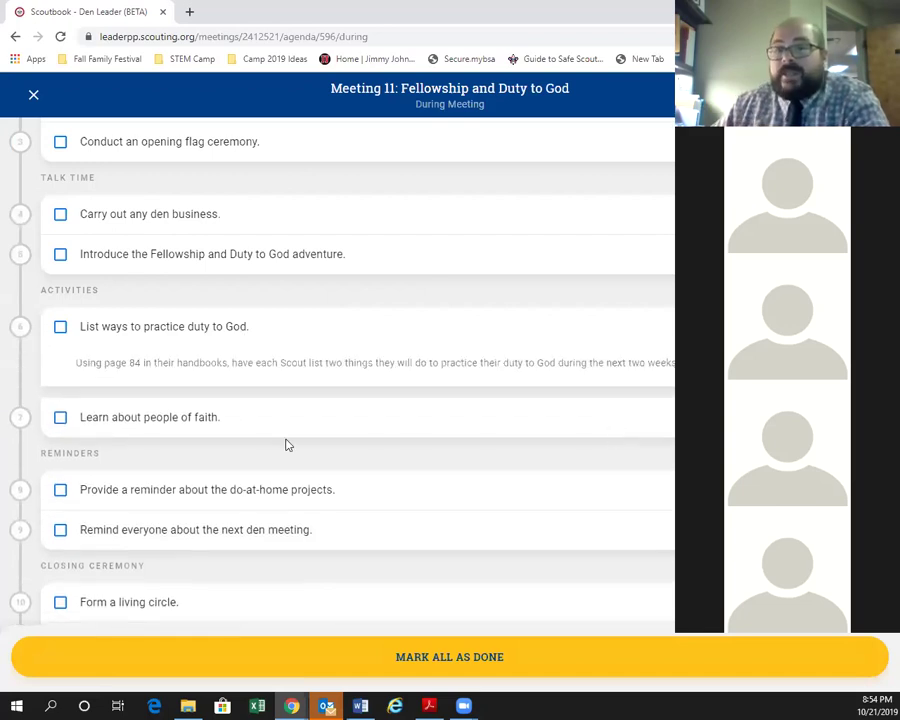
{"action": "left_click", "coordinate": [277, 340]}
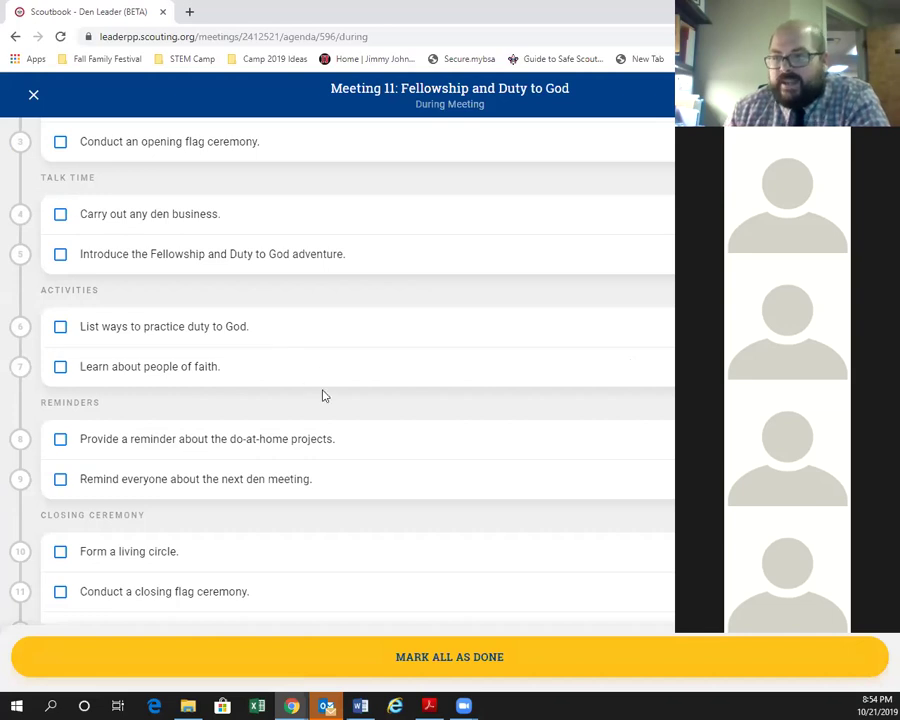
{"action": "scroll", "coordinate": [329, 420], "scroll_direction": "down", "scroll_amount": 1}
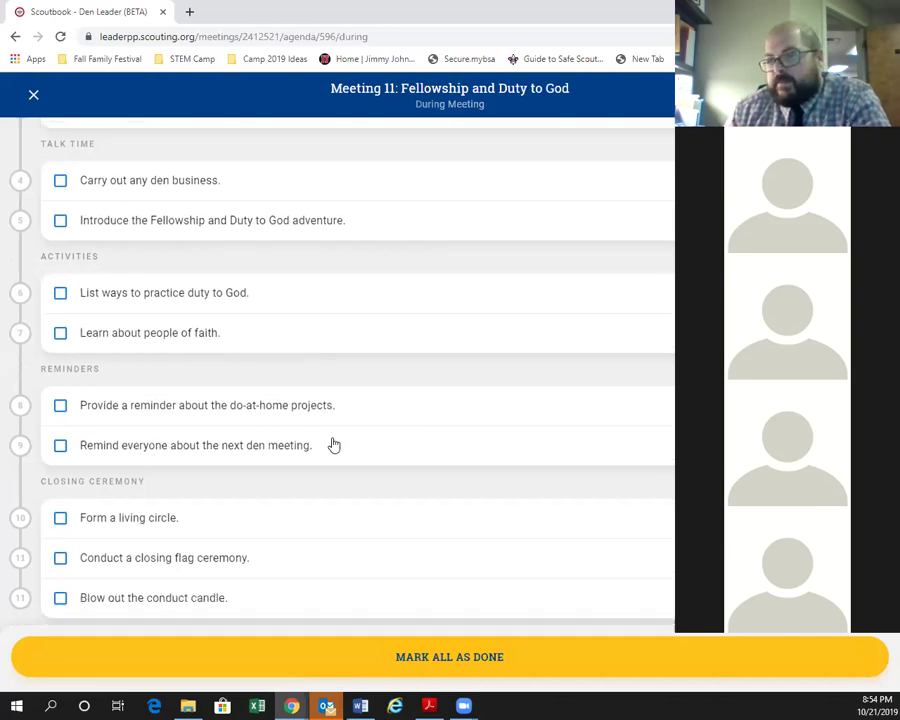
{"action": "left_click", "coordinate": [33, 94]}
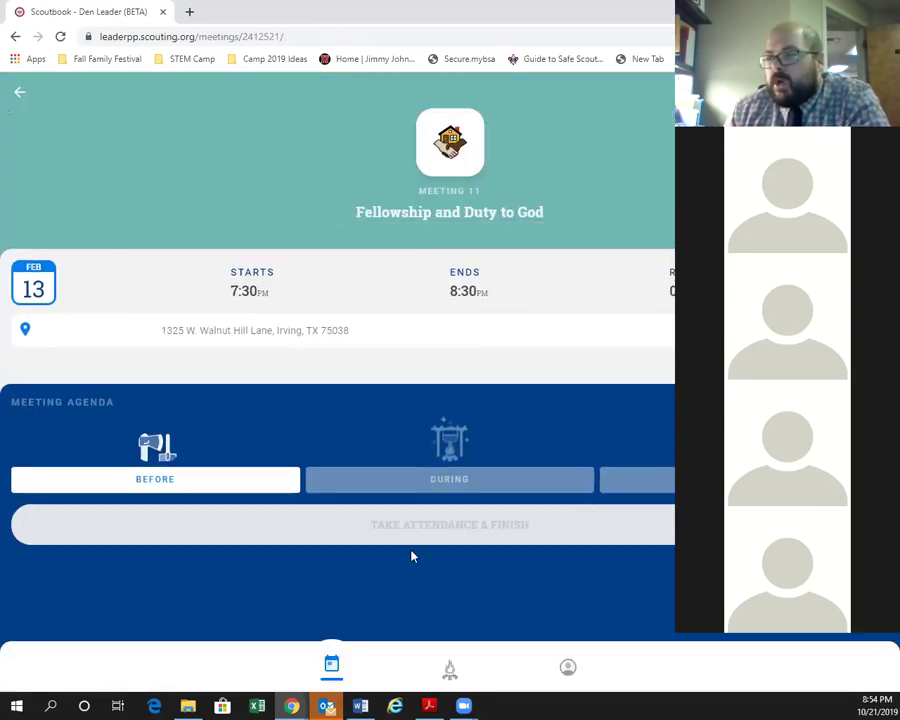
{"action": "left_click", "coordinate": [462, 664]}
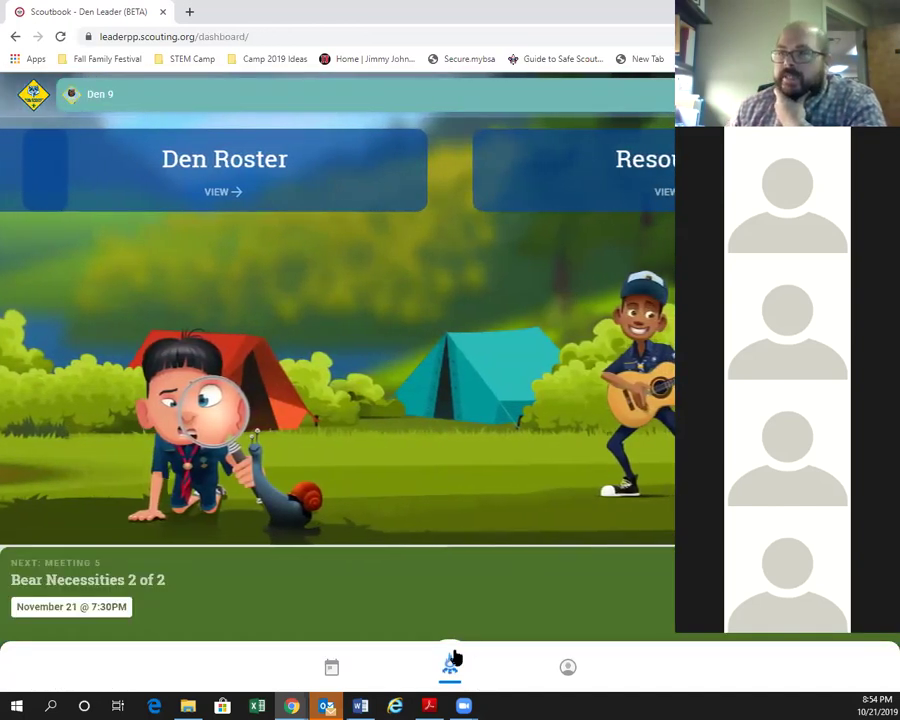
Open the Den Roster and scroll through the scouts and their parents or guardians.
{"action": "left_click", "coordinate": [265, 171]}
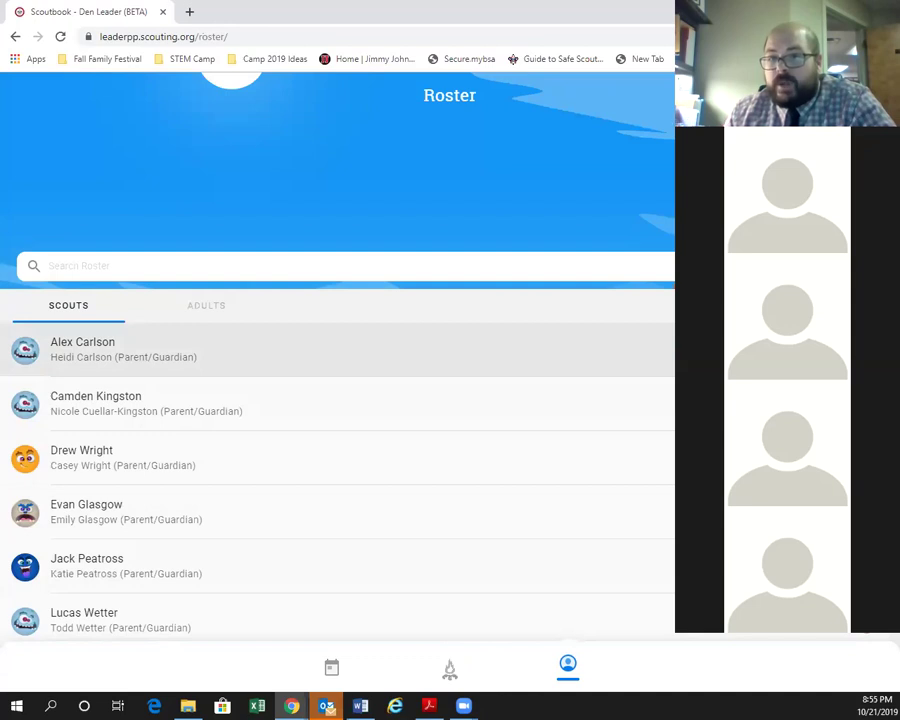
{"action": "scroll", "coordinate": [669, 530], "scroll_direction": "down", "scroll_amount": 3}
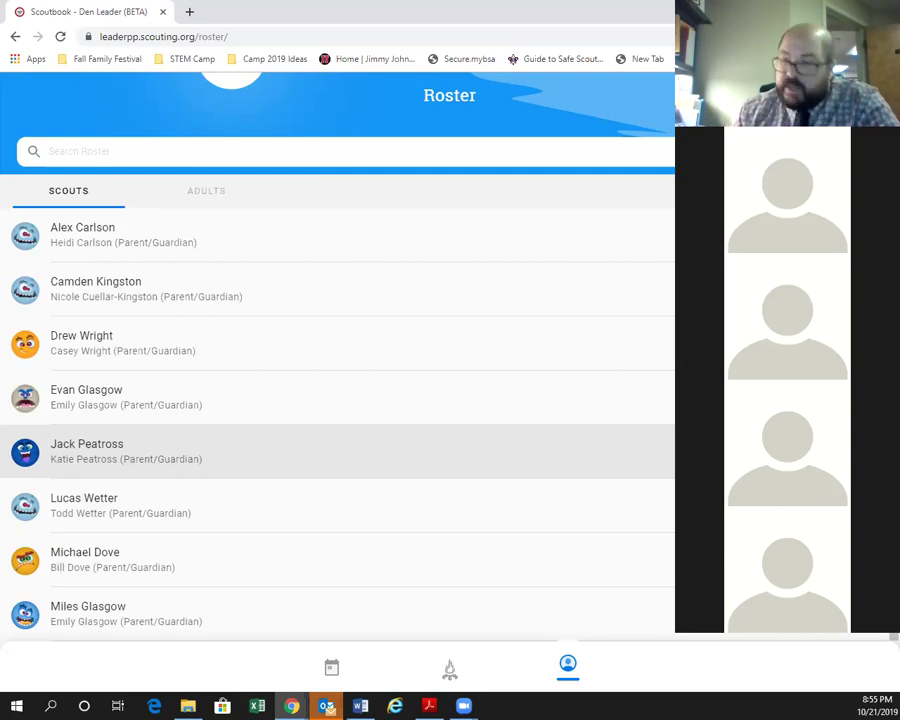
{"action": "scroll", "coordinate": [402, 250], "scroll_direction": "up", "scroll_amount": 2}
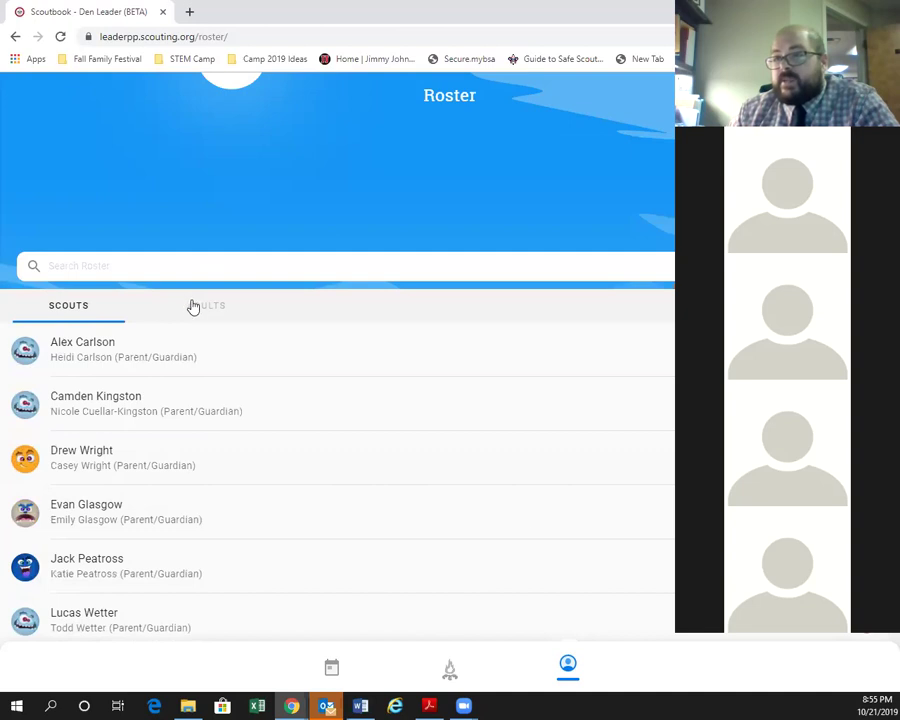
{"action": "left_click", "coordinate": [195, 306]}
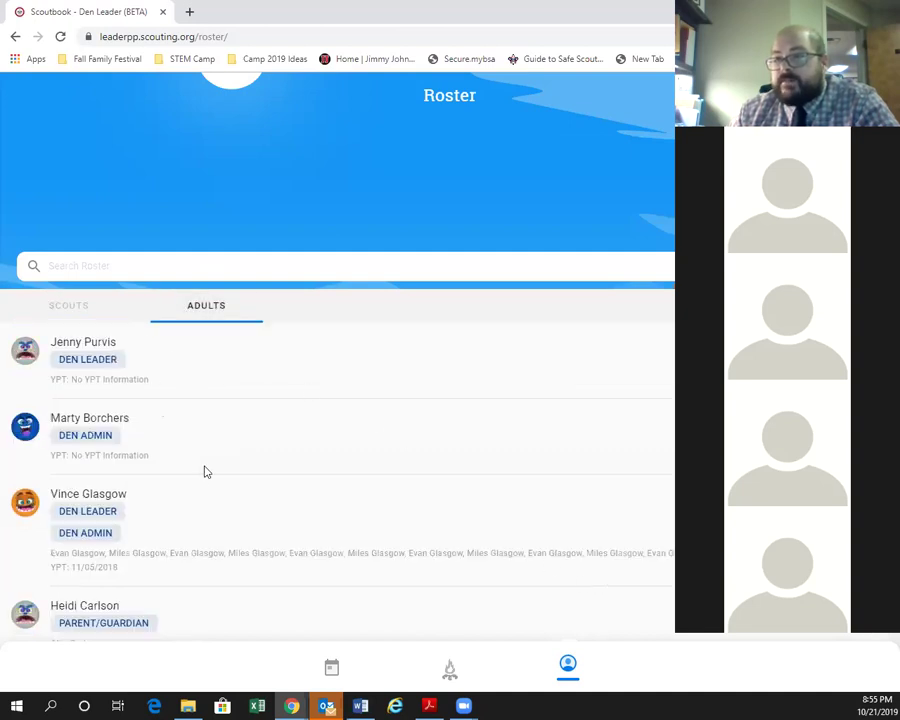
{"action": "scroll", "coordinate": [205, 471], "scroll_direction": "down", "scroll_amount": 1}
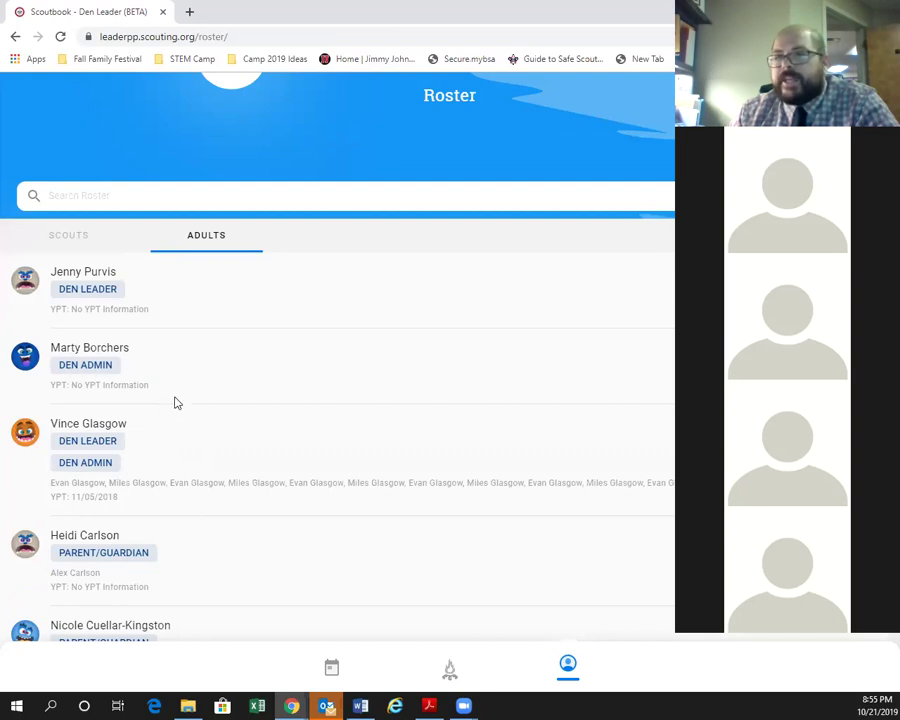
{"action": "scroll", "coordinate": [168, 386], "scroll_direction": "down", "scroll_amount": 2}
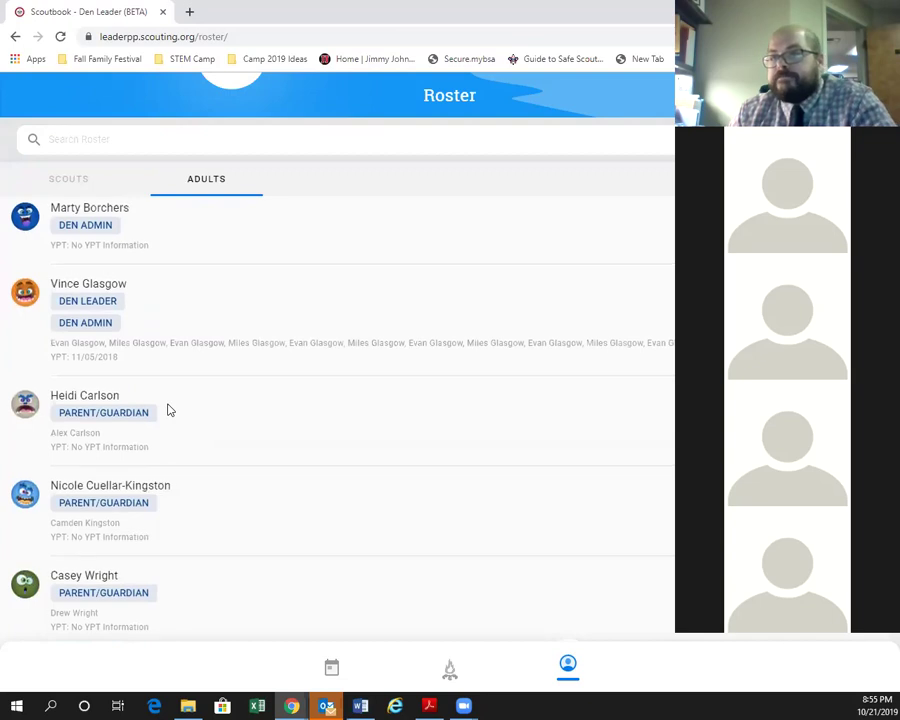
{"action": "scroll", "coordinate": [166, 405], "scroll_direction": "up", "scroll_amount": 2}
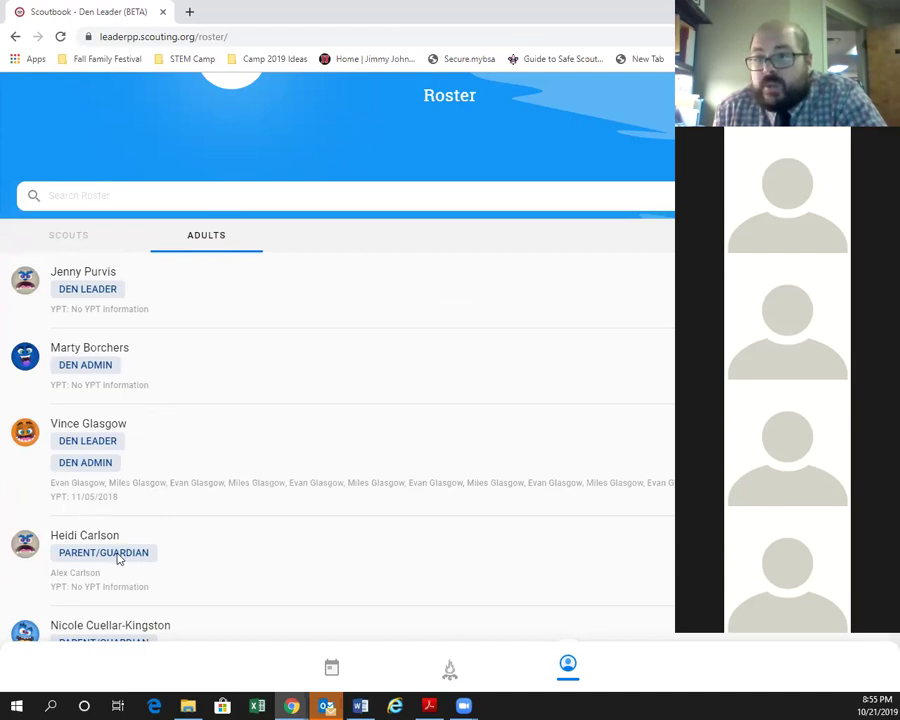
{"action": "scroll", "coordinate": [118, 556], "scroll_direction": "down", "scroll_amount": 2}
{"action": "scroll", "coordinate": [118, 552], "scroll_direction": "down", "scroll_amount": 1}
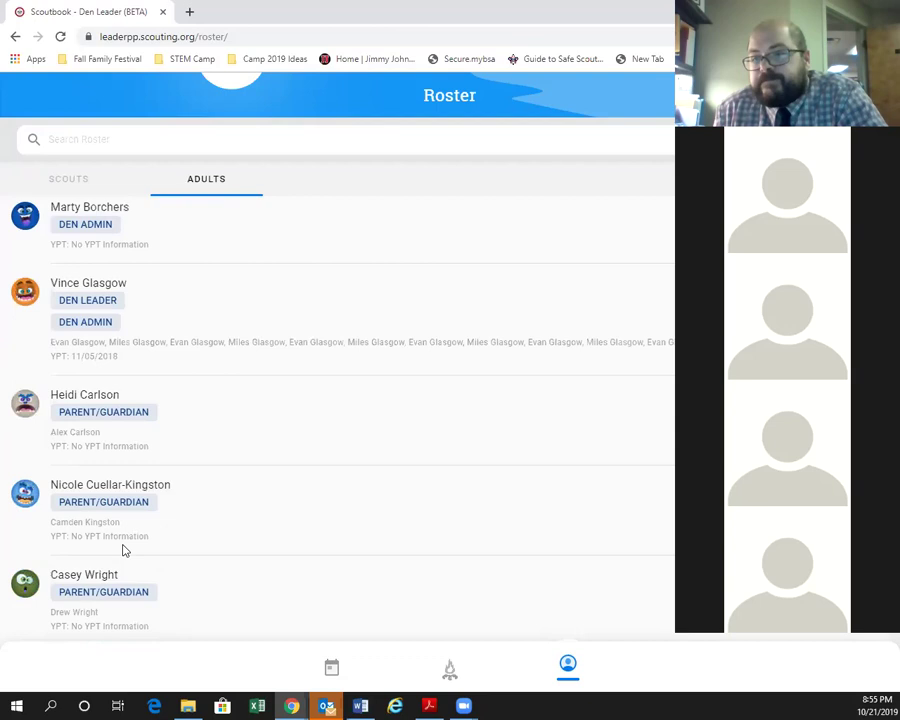
{"action": "scroll", "coordinate": [122, 560], "scroll_direction": "up", "scroll_amount": 1}
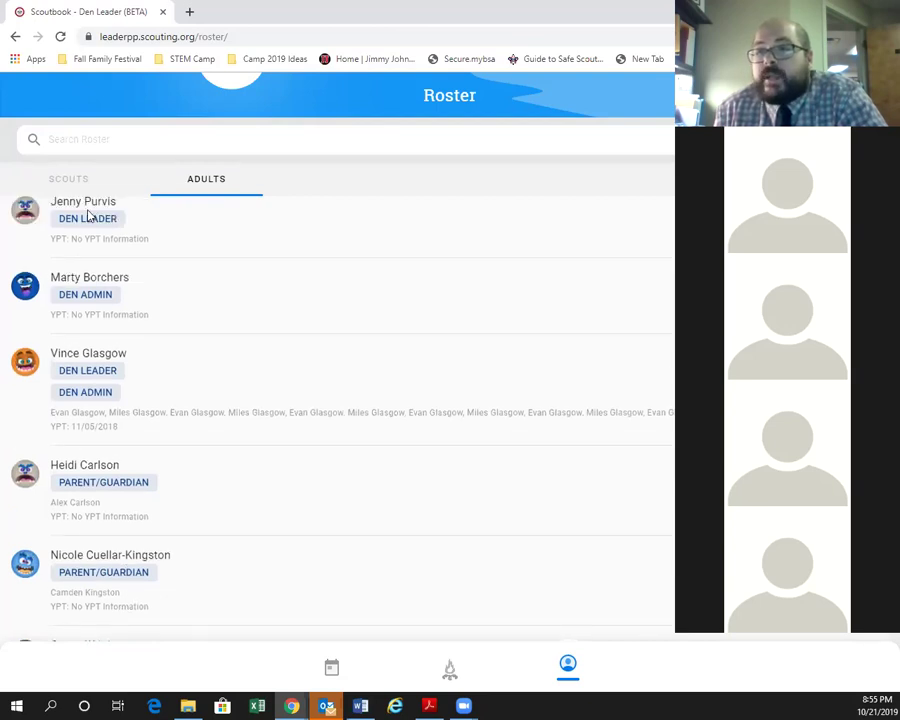
{"action": "scroll", "coordinate": [87, 371], "scroll_direction": "up", "scroll_amount": 3}
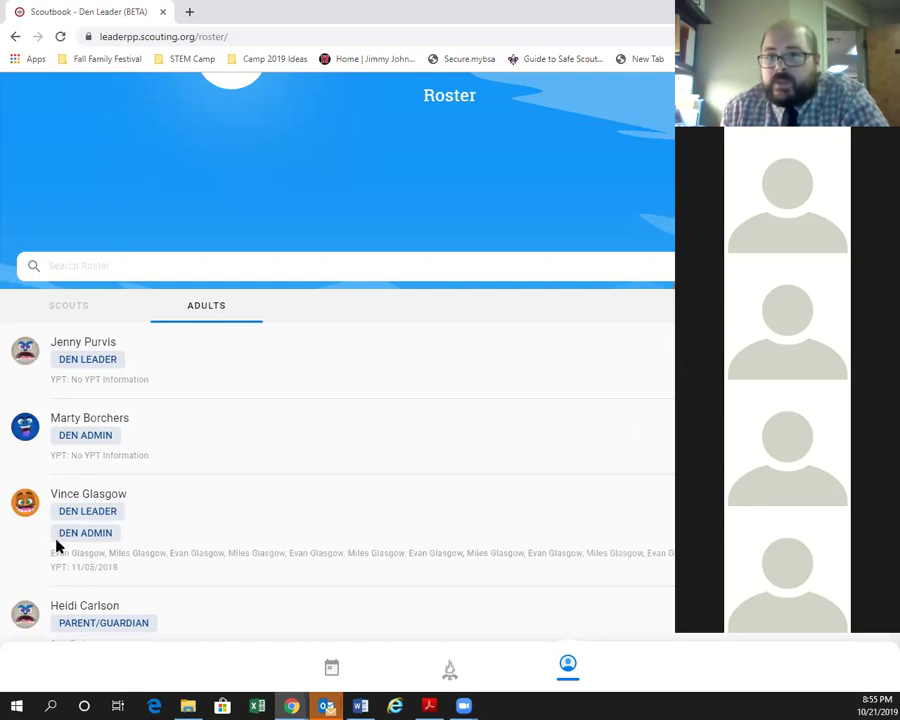
{"action": "scroll", "coordinate": [110, 540], "scroll_direction": "down", "scroll_amount": 1}
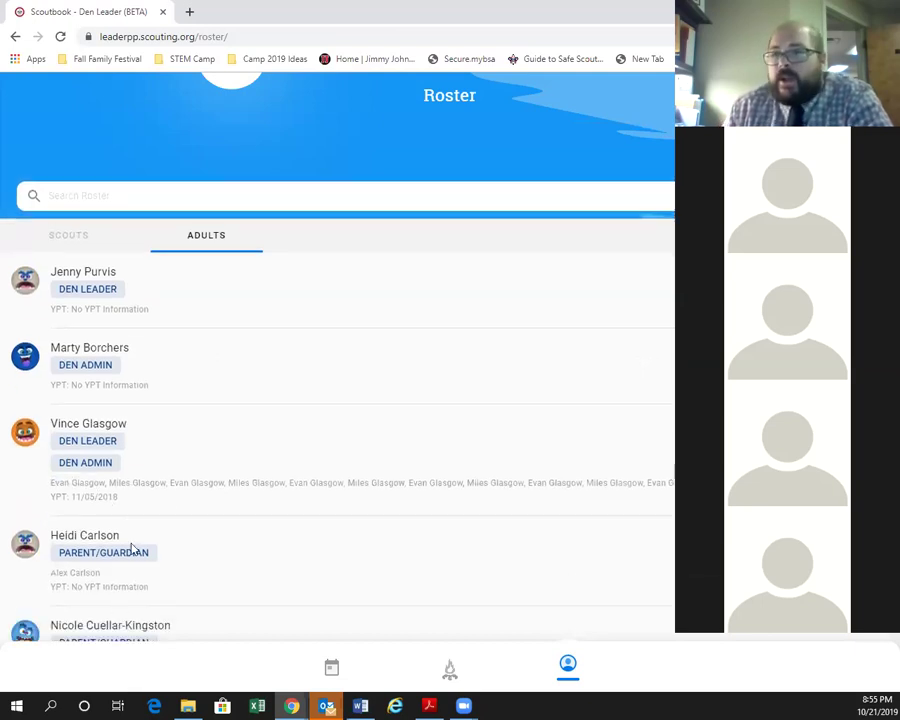
{"action": "scroll", "coordinate": [130, 420], "scroll_direction": "up", "scroll_amount": 1}
{"action": "left_click", "coordinate": [90, 312]}
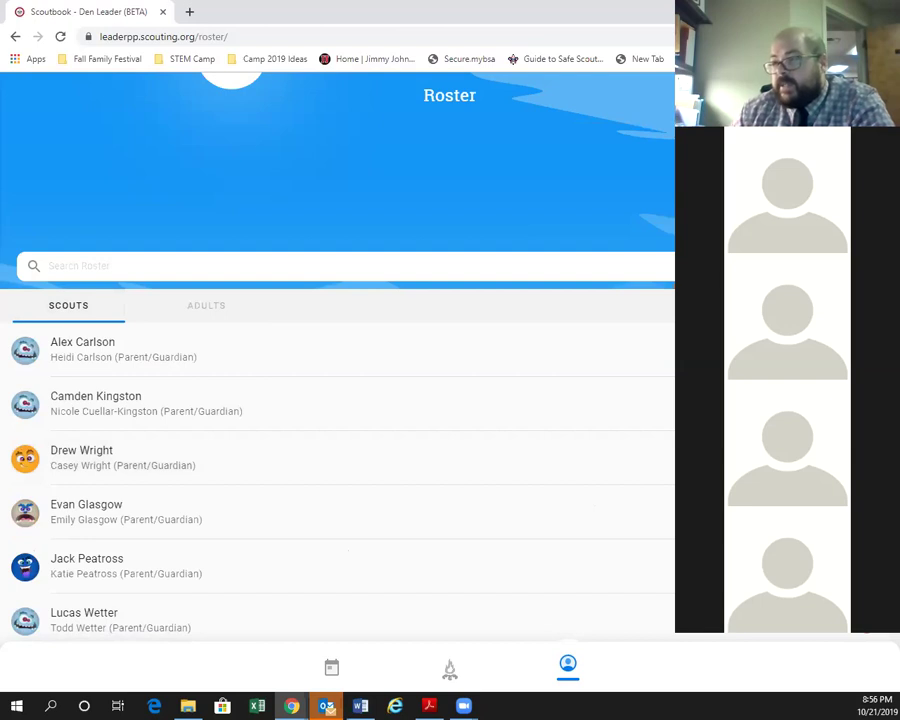
Rotate the Add to Den Roster options through scout and parent to ADD A LEADER.
{"action": "left_click", "coordinate": [866, 608]}
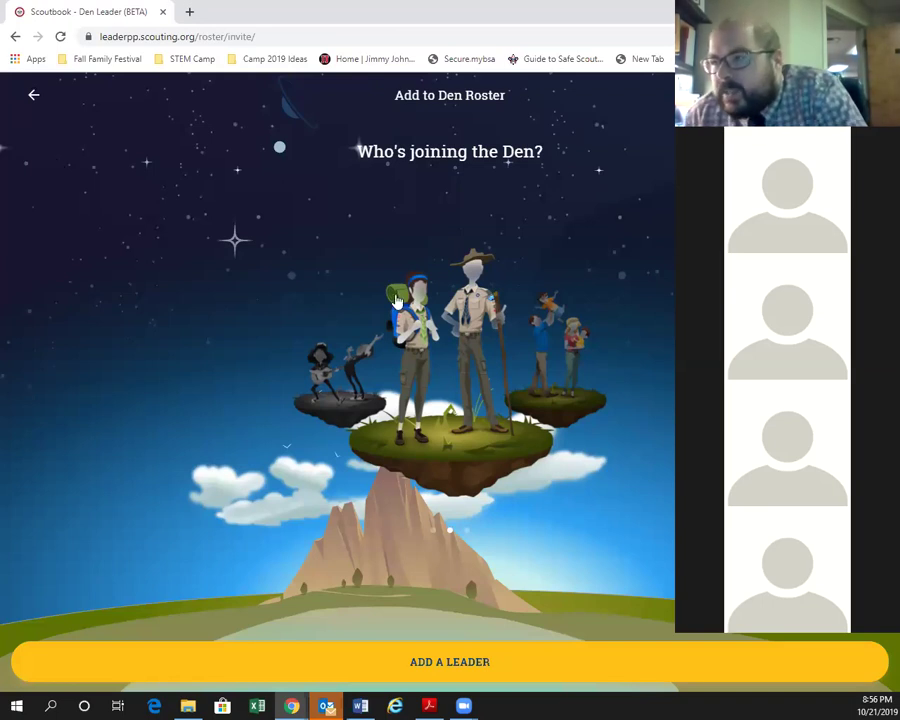
{"action": "left_click", "coordinate": [338, 398]}
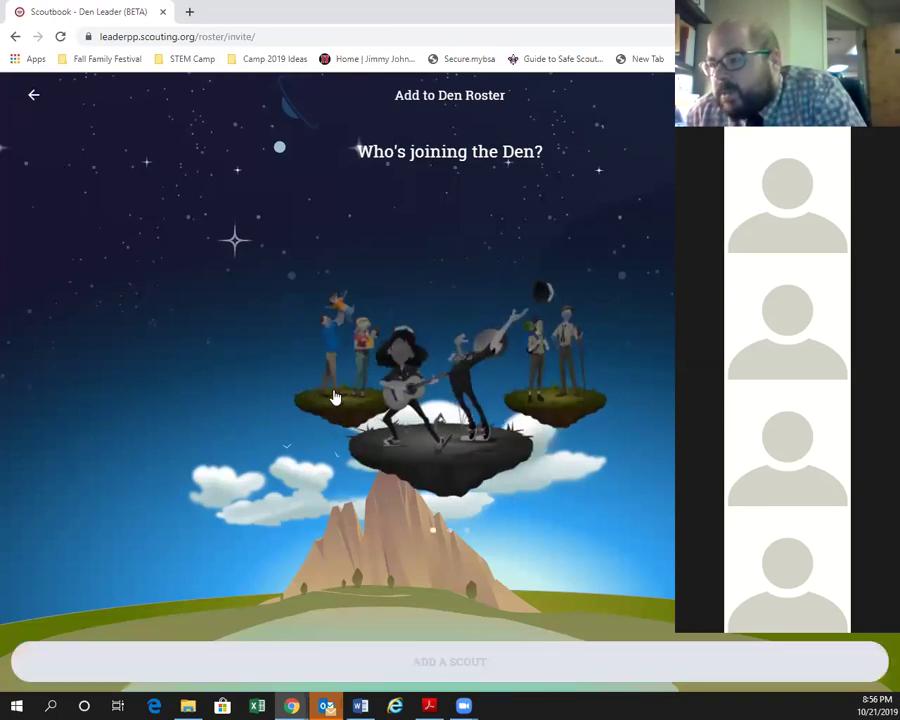
{"action": "left_click", "coordinate": [335, 398]}
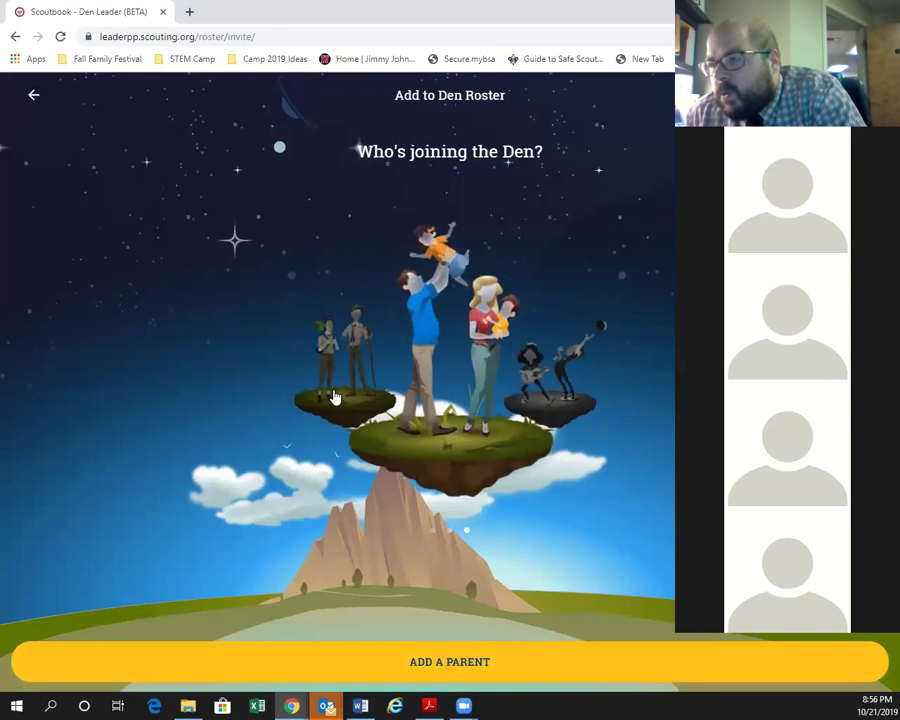
{"action": "left_click", "coordinate": [563, 404]}
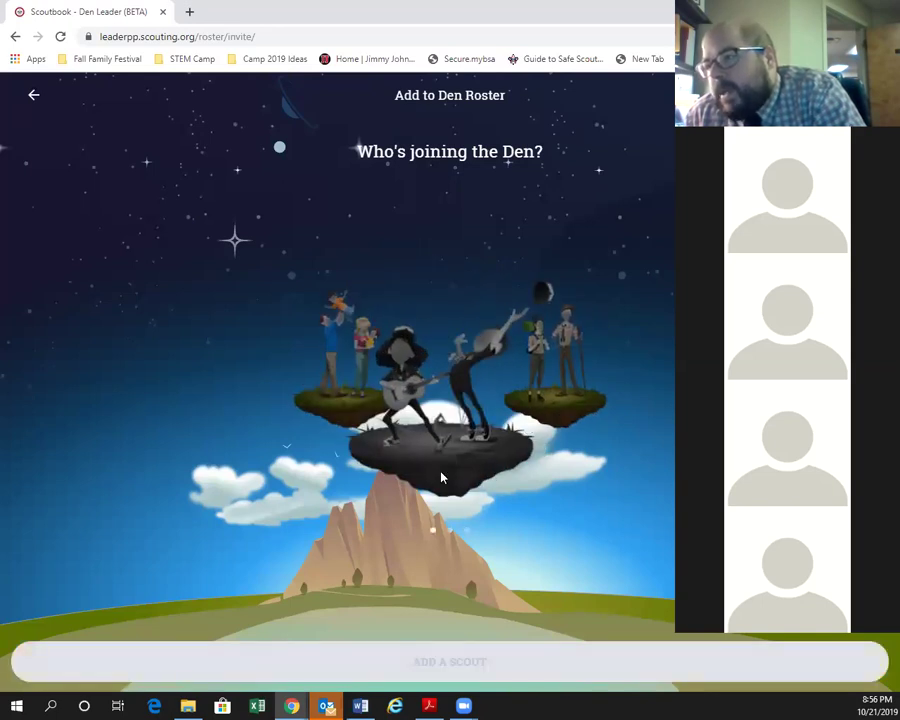
{"action": "left_click", "coordinate": [540, 404]}
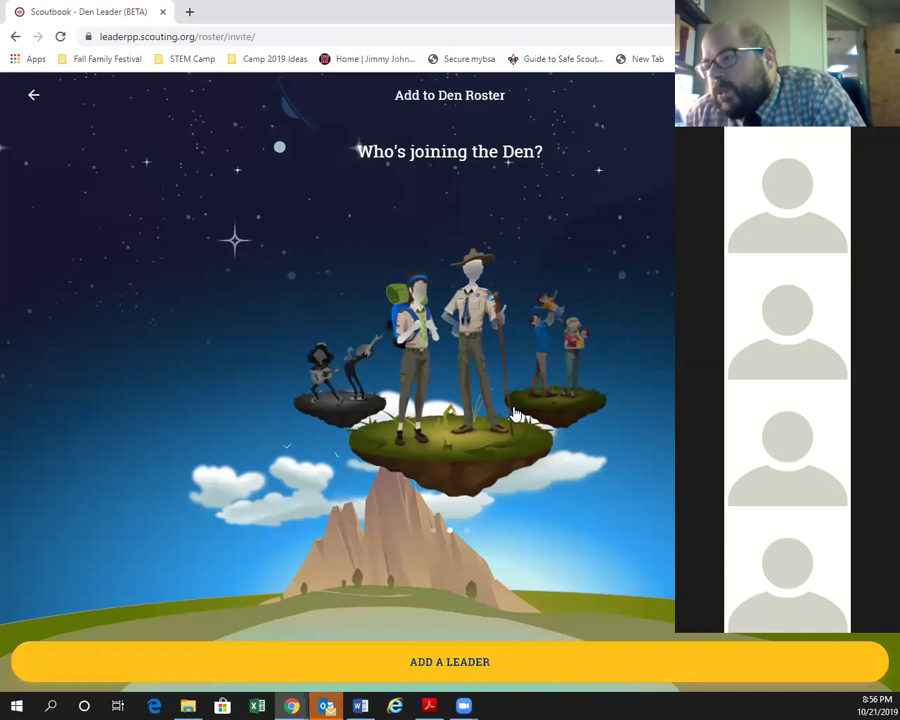
Preview the leader search, then back out to the Roster's Scouts list.
{"action": "left_click", "coordinate": [482, 664]}
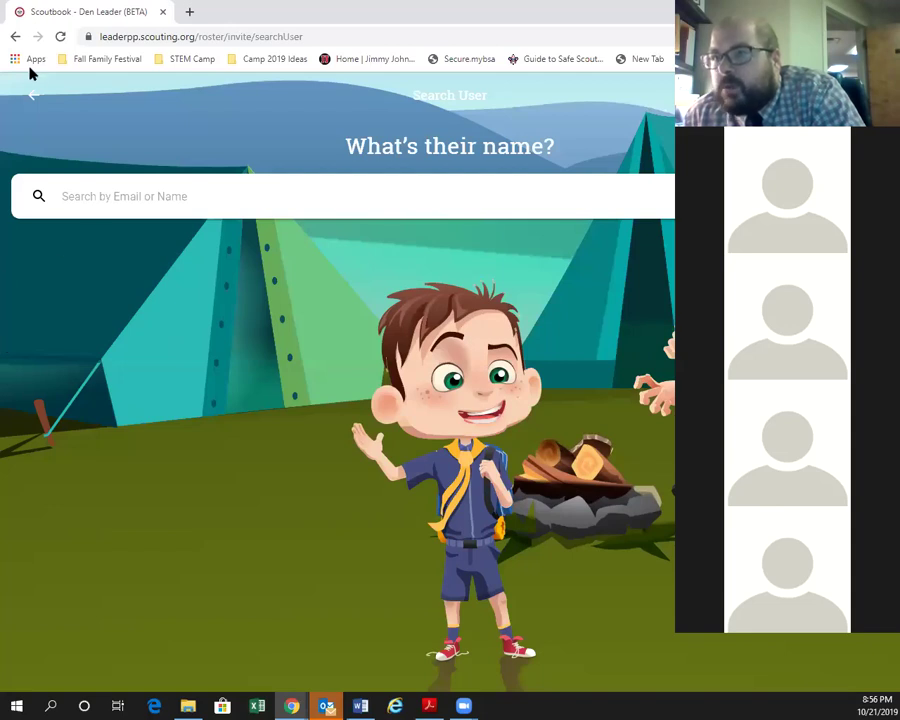
{"action": "left_click", "coordinate": [28, 91]}
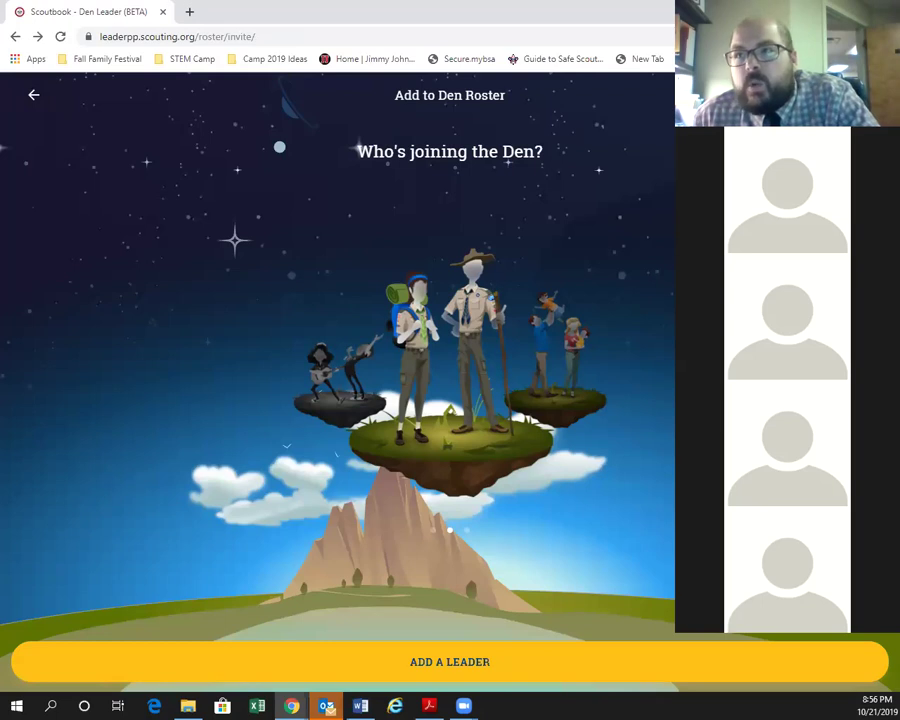
{"action": "left_click", "coordinate": [34, 95]}
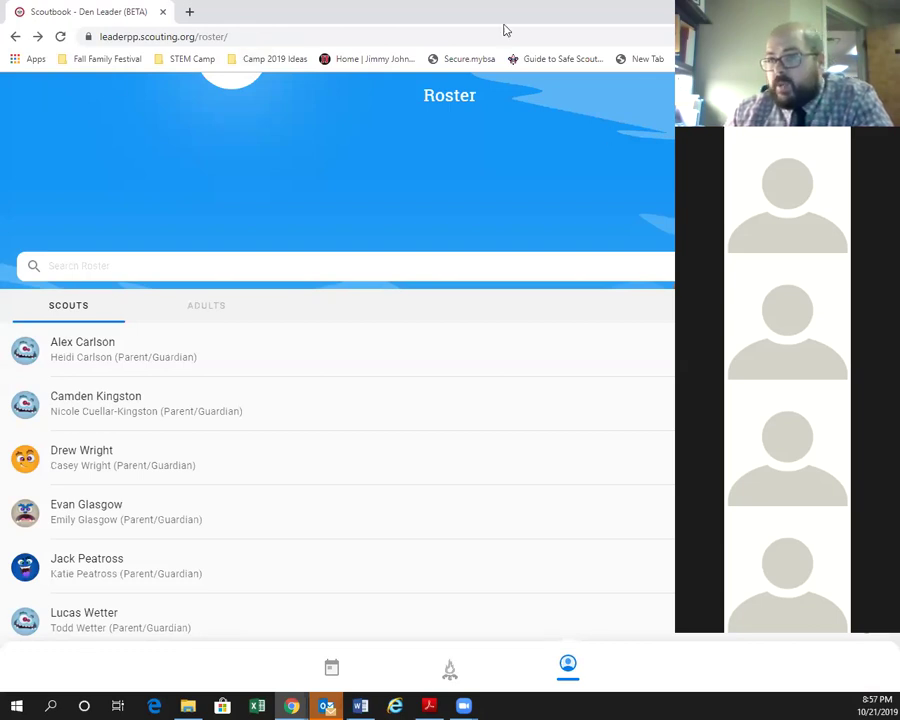
Open the first scout's profile from the Roster list.
{"action": "left_click", "coordinate": [450, 349]}
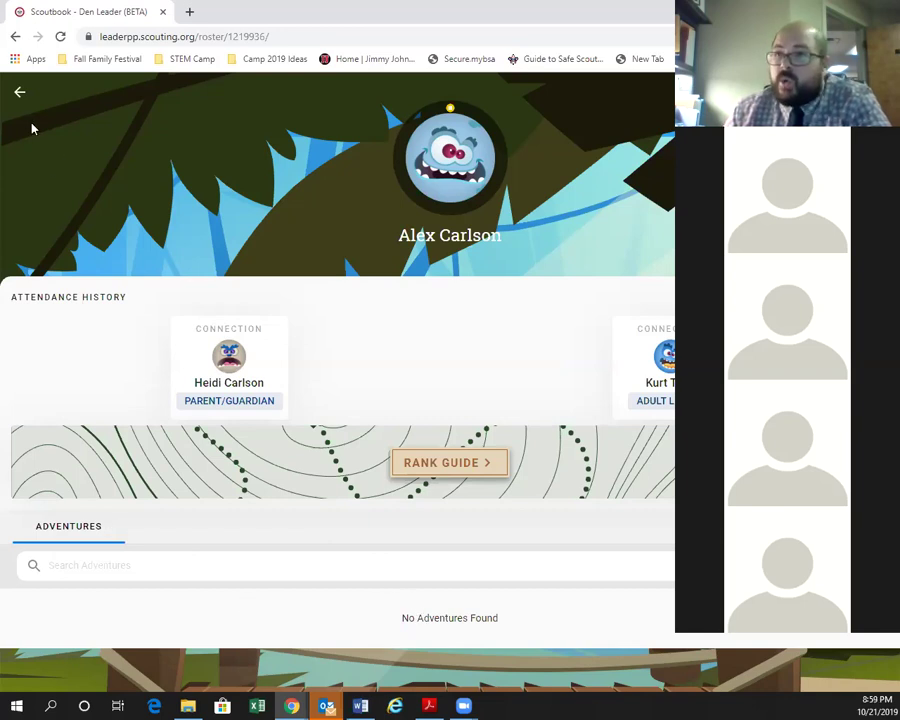
Browse the second, third and two more scouts' profiles, ending on the Den 9 dashboard.
{"action": "left_click", "coordinate": [20, 95]}
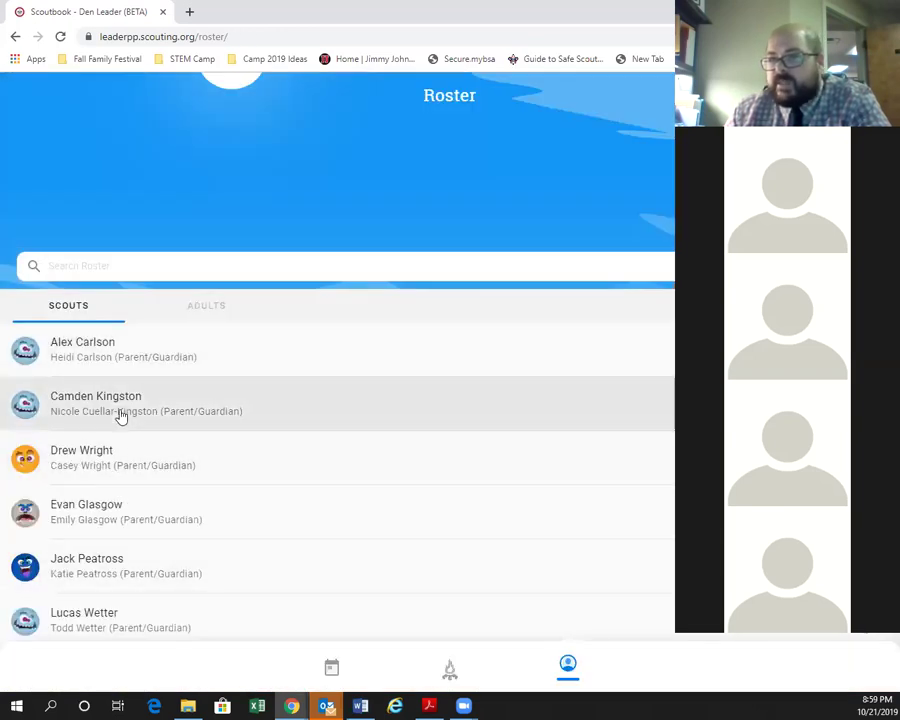
{"action": "left_click", "coordinate": [120, 416]}
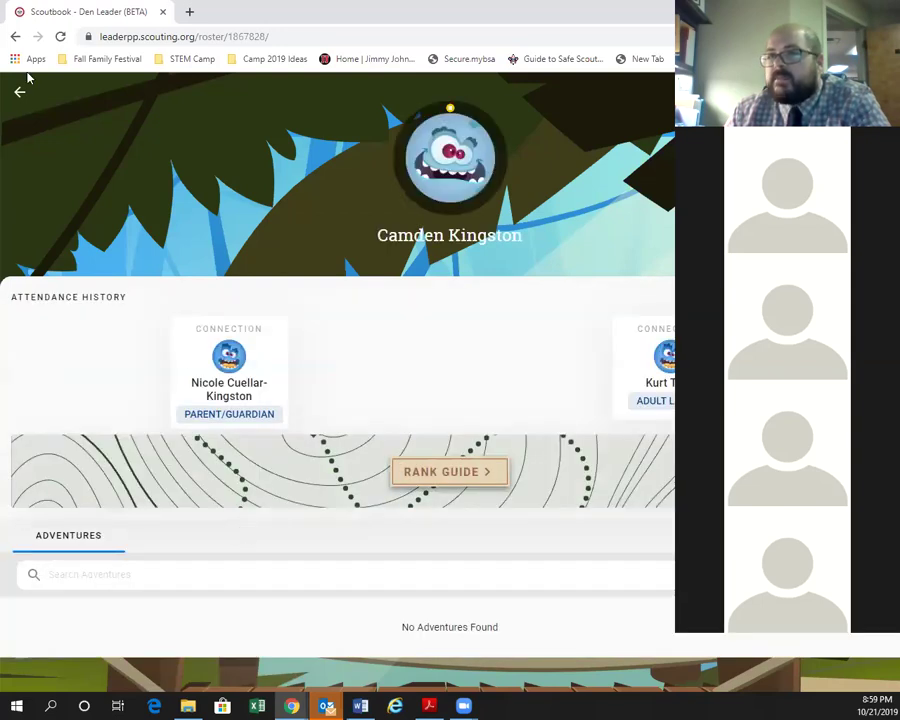
{"action": "left_click", "coordinate": [20, 96]}
{"action": "left_click", "coordinate": [126, 458]}
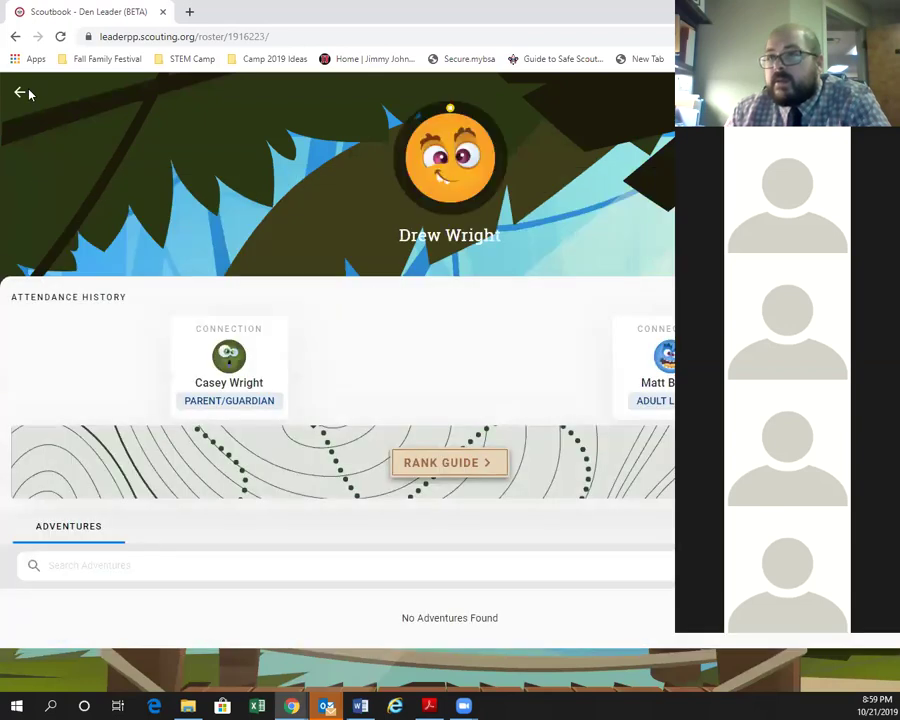
{"action": "left_click", "coordinate": [20, 92]}
{"action": "left_click", "coordinate": [123, 571]}
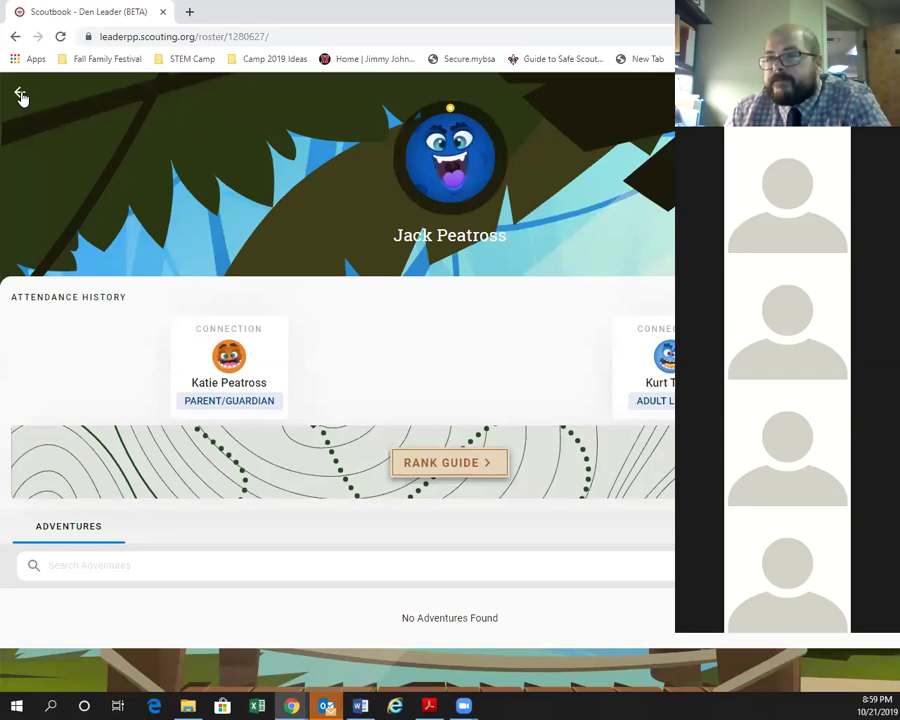
{"action": "left_click", "coordinate": [20, 92]}
{"action": "left_click", "coordinate": [55, 594]}
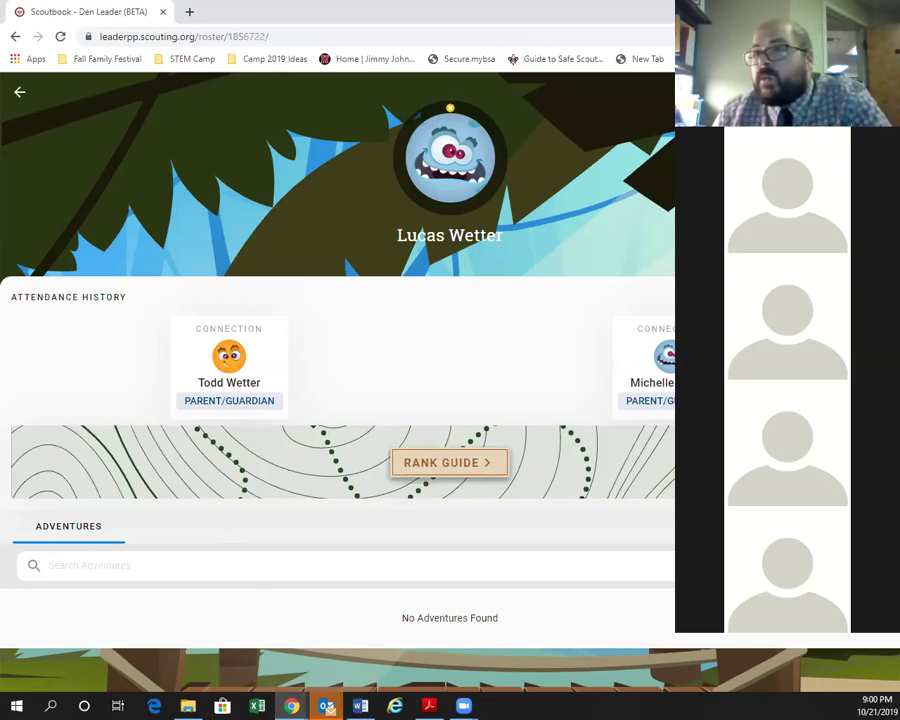
{"action": "left_click", "coordinate": [19, 91]}
{"action": "left_click", "coordinate": [445, 678]}
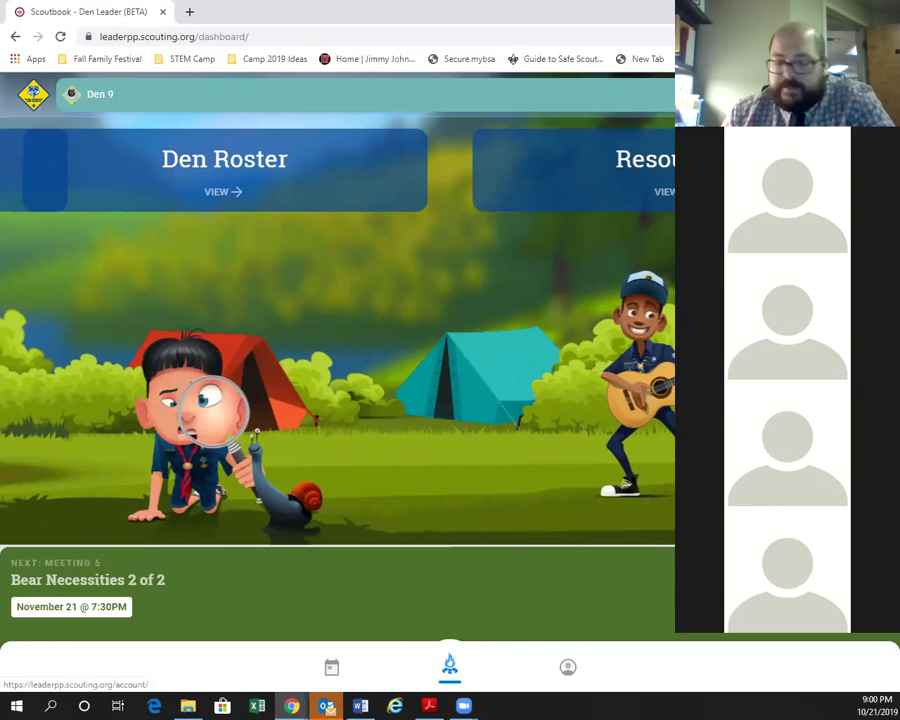
Choose Scouting Resources from the account menu.
{"action": "left_click", "coordinate": [568, 667]}
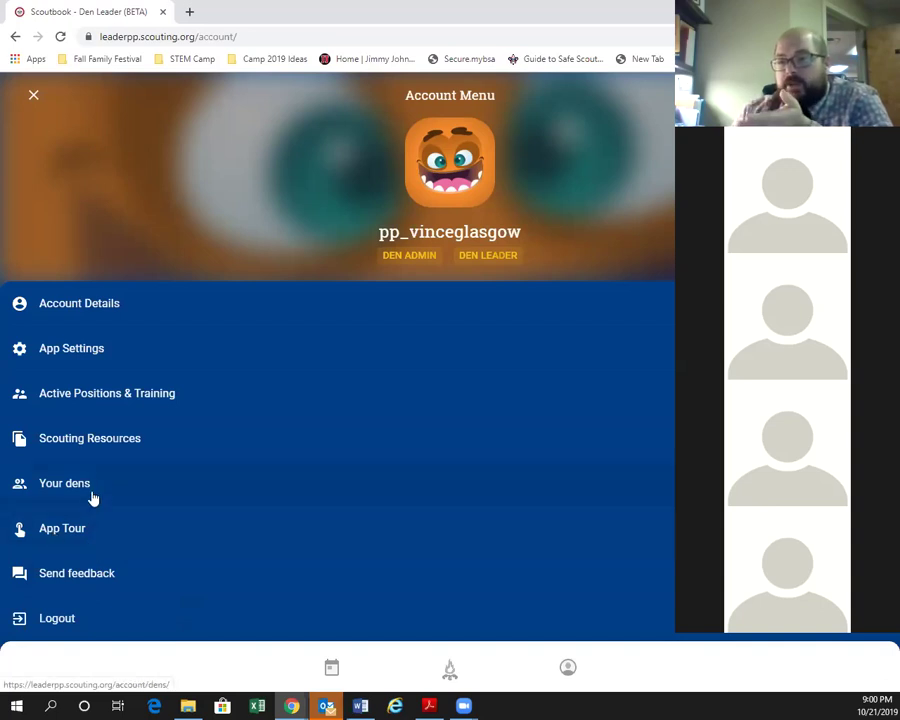
{"action": "left_click", "coordinate": [111, 451]}
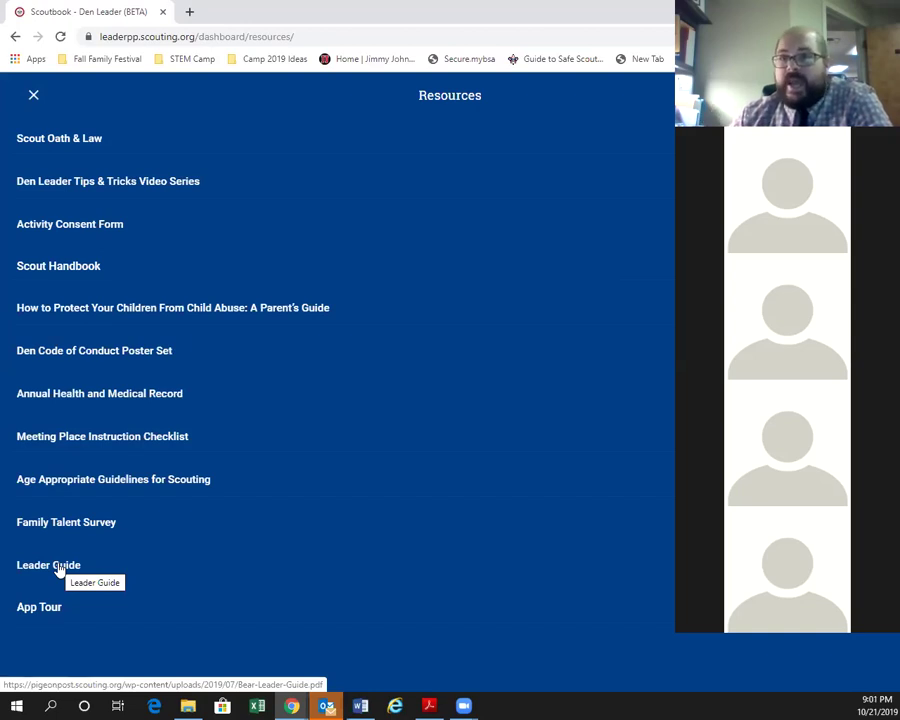
Open the Leader Guide PDF in a new tab, scroll through it, and return to Scoutbook.
{"action": "left_click", "coordinate": [57, 566]}
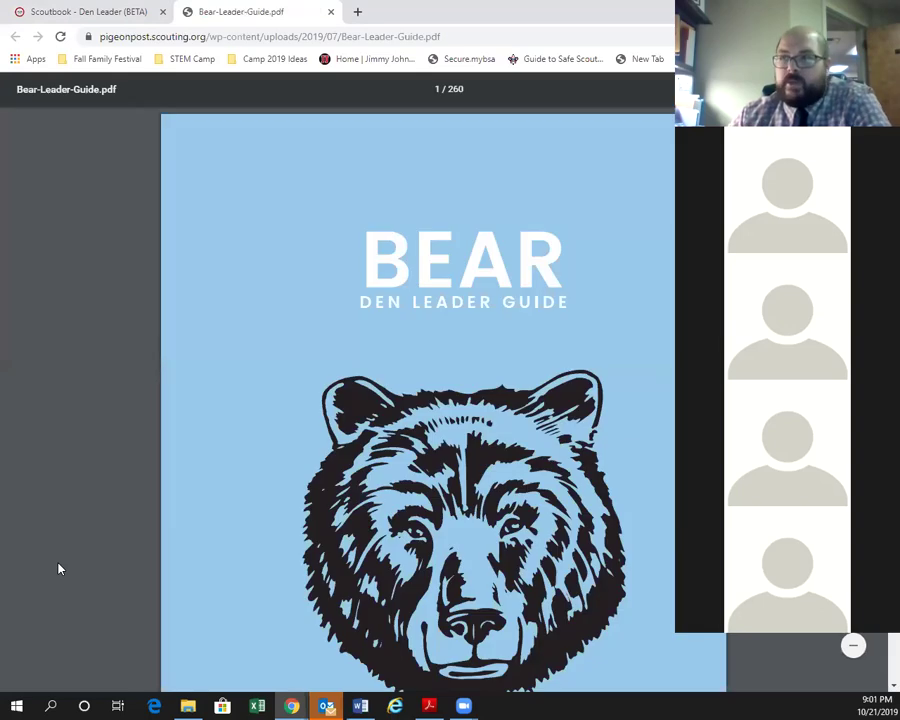
{"action": "scroll", "coordinate": [558, 535], "scroll_direction": "down", "scroll_amount": 8}
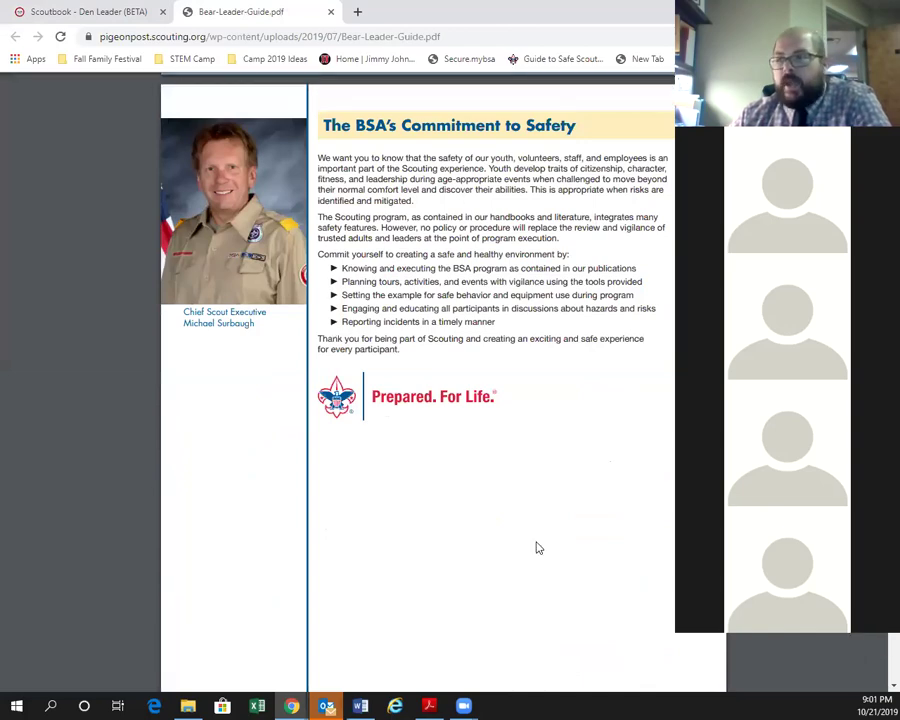
{"action": "scroll", "coordinate": [536, 548], "scroll_direction": "up", "scroll_amount": 8}
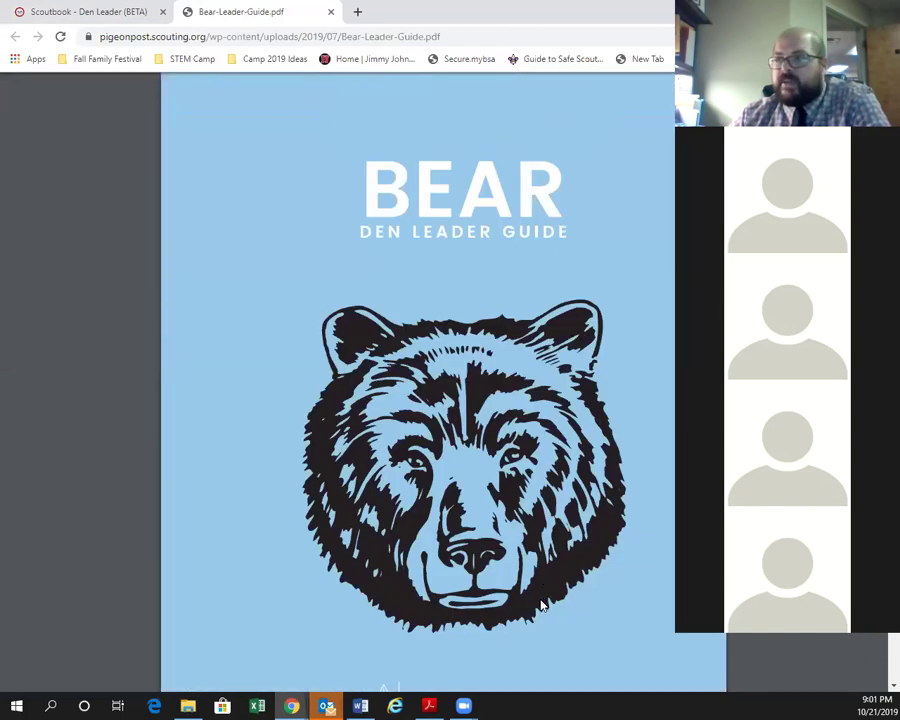
{"action": "scroll", "coordinate": [540, 605], "scroll_direction": "up", "scroll_amount": 2}
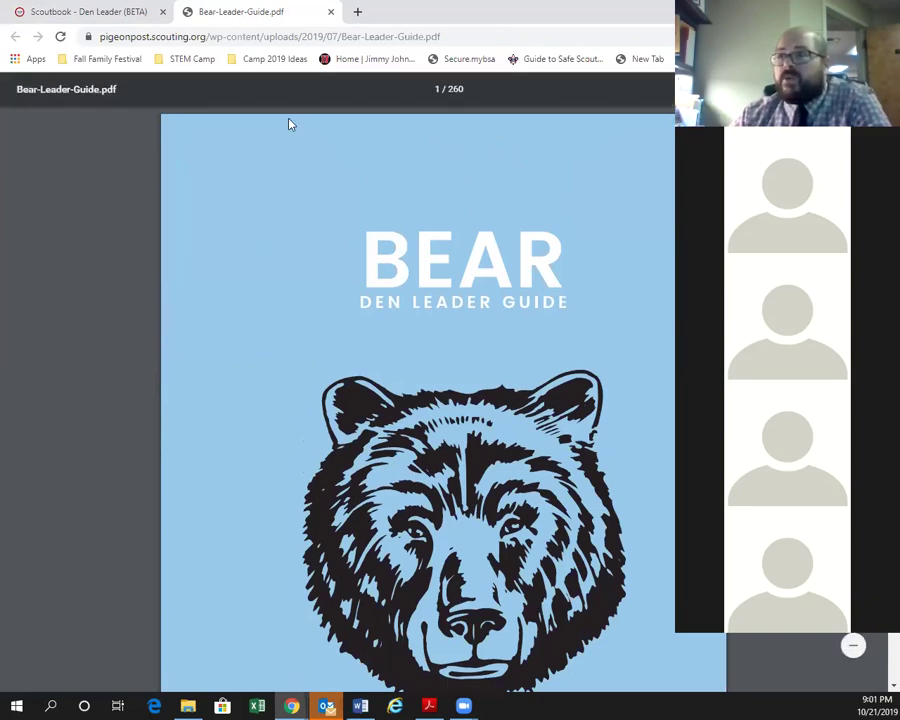
{"action": "left_click", "coordinate": [88, 14]}
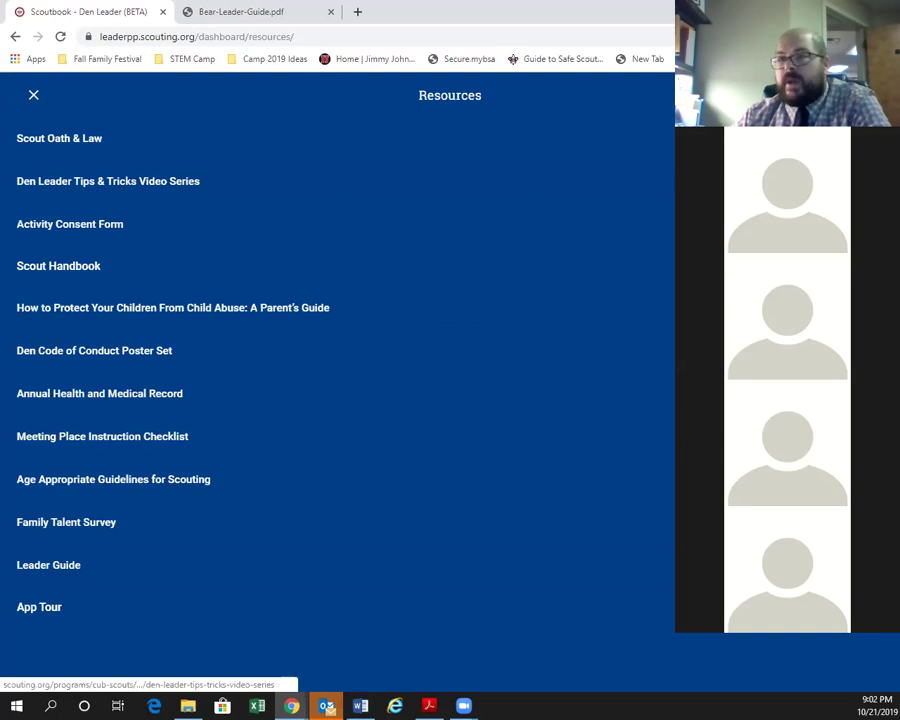
Open the Den Leader Tips & Tricks Video Series, scroll its videos, and return to Scoutbook.
{"action": "left_click", "coordinate": [108, 181]}
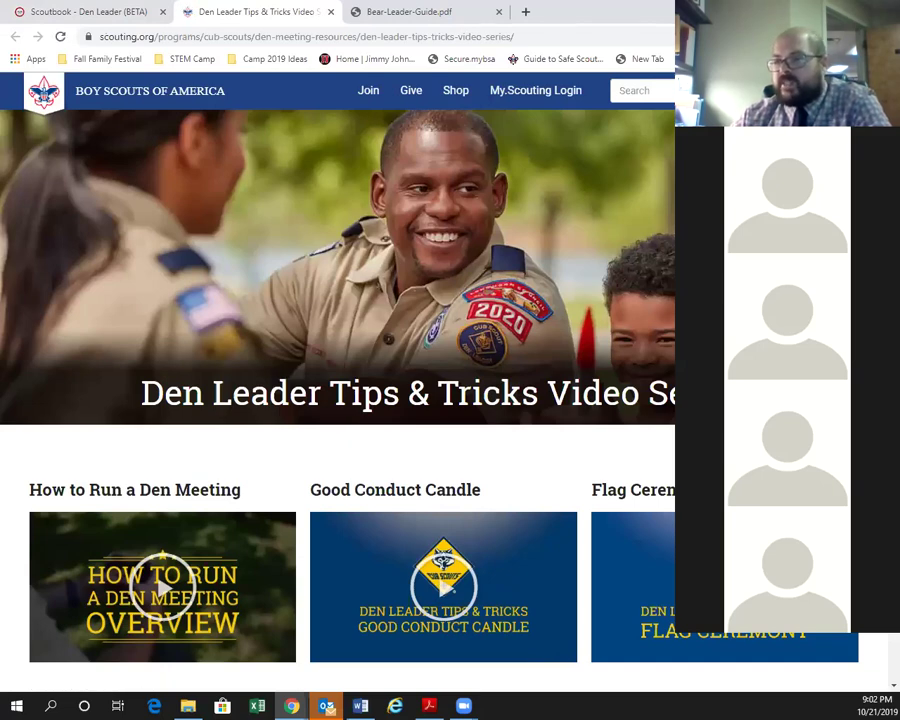
{"action": "scroll", "coordinate": [470, 363], "scroll_direction": "down", "scroll_amount": 3}
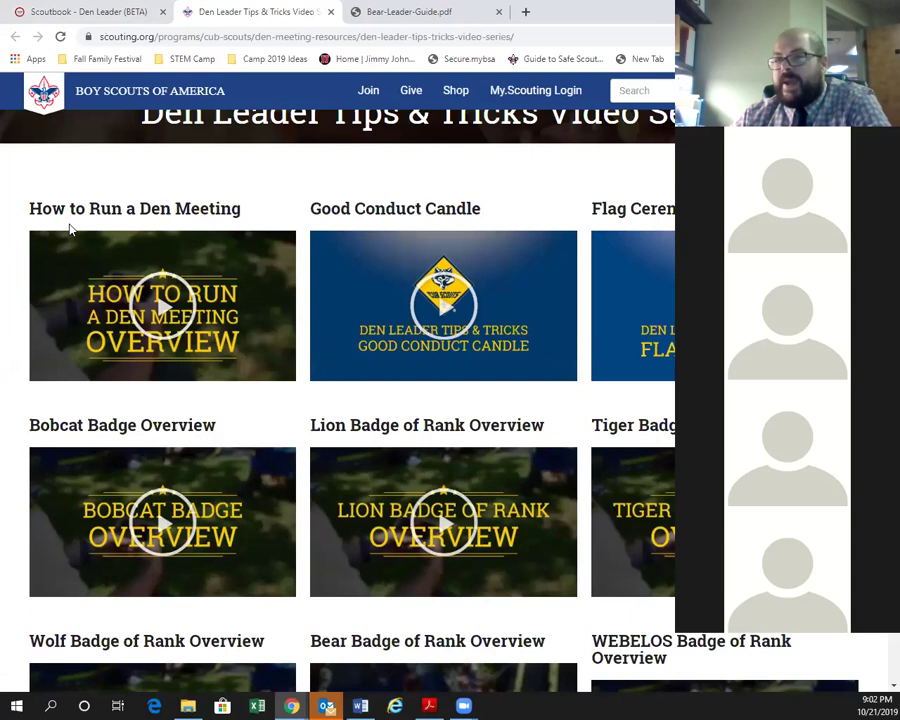
{"action": "scroll", "coordinate": [64, 300], "scroll_direction": "down", "scroll_amount": 2}
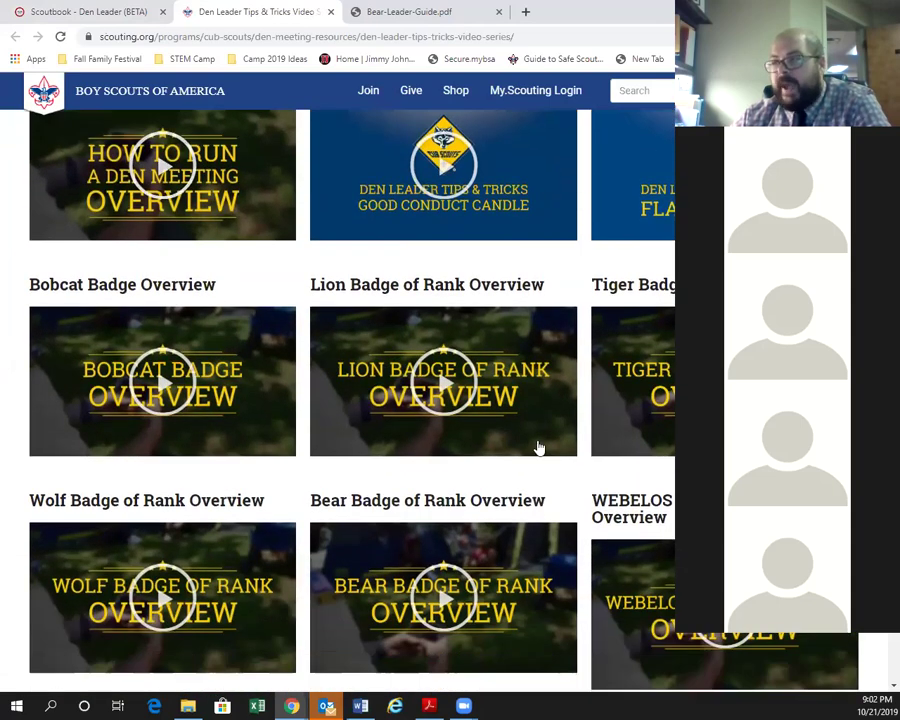
{"action": "scroll", "coordinate": [431, 415], "scroll_direction": "down", "scroll_amount": 3}
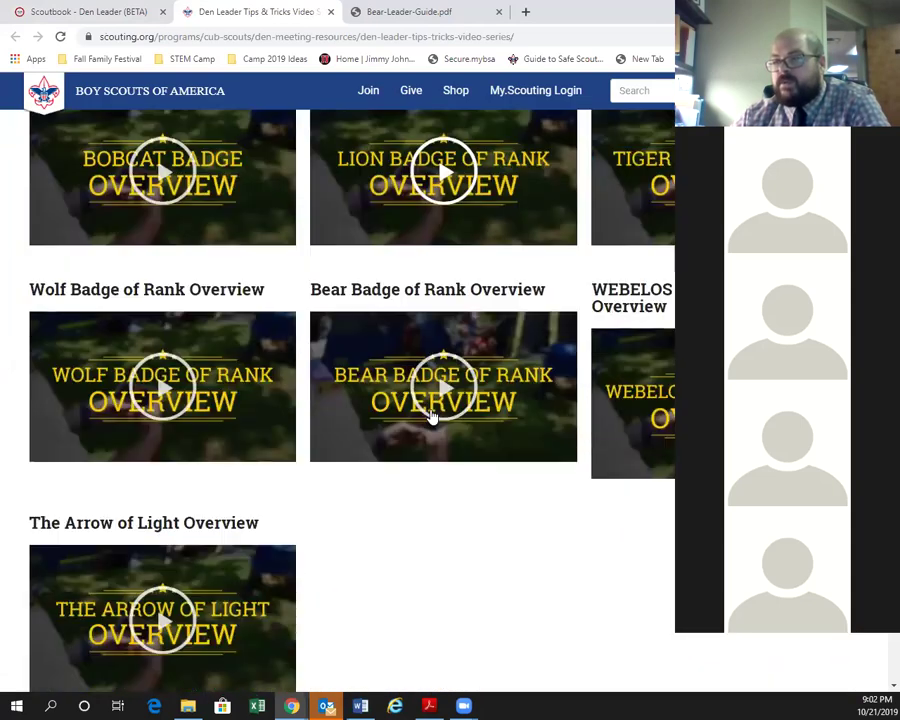
{"action": "scroll", "coordinate": [430, 466], "scroll_direction": "up", "scroll_amount": 4}
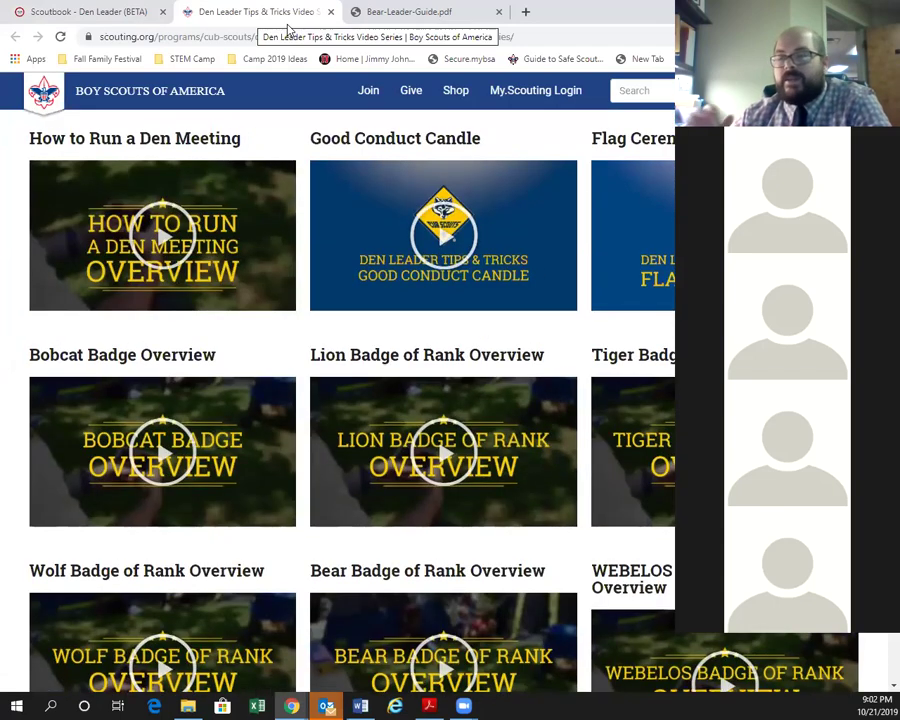
{"action": "left_click", "coordinate": [110, 12]}
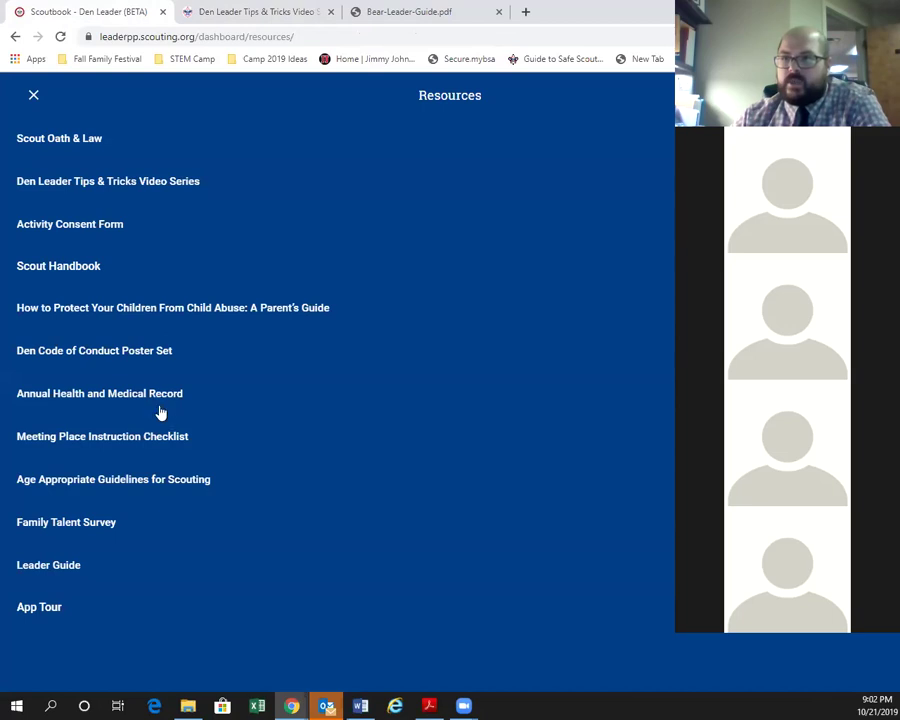
Close Resources back to the dashboard and bring up the walkthrough PDF in Acrobat Reader.
{"action": "left_click", "coordinate": [33, 94]}
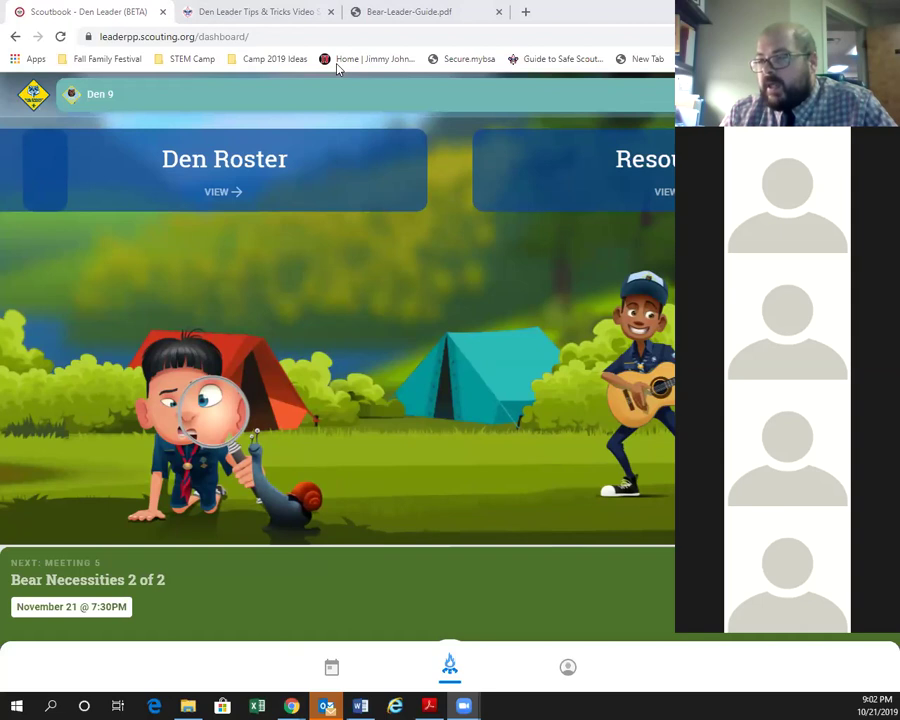
{"action": "left_click", "coordinate": [429, 706]}
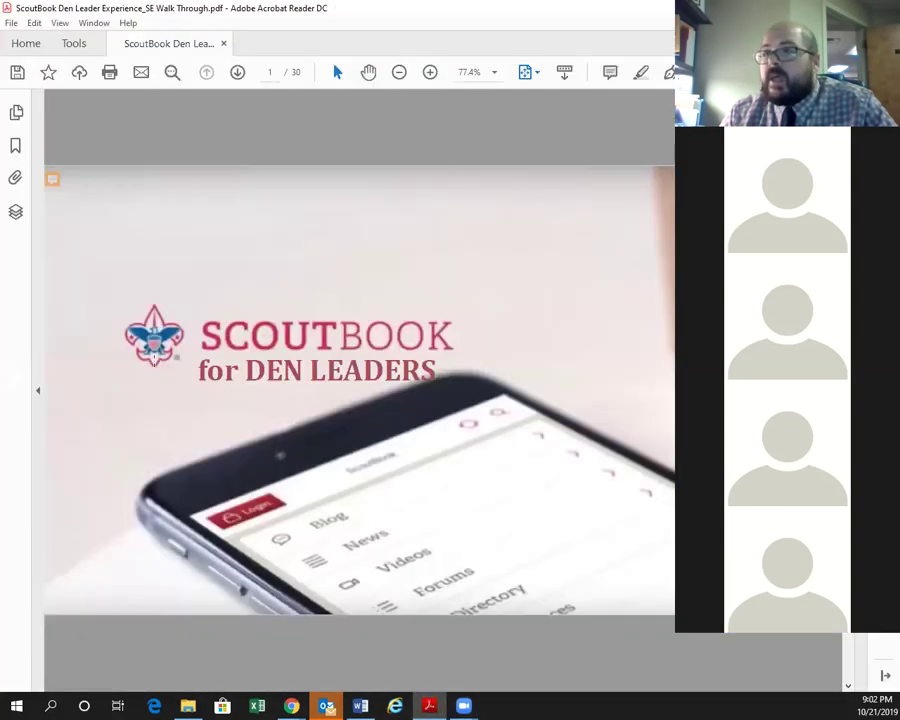